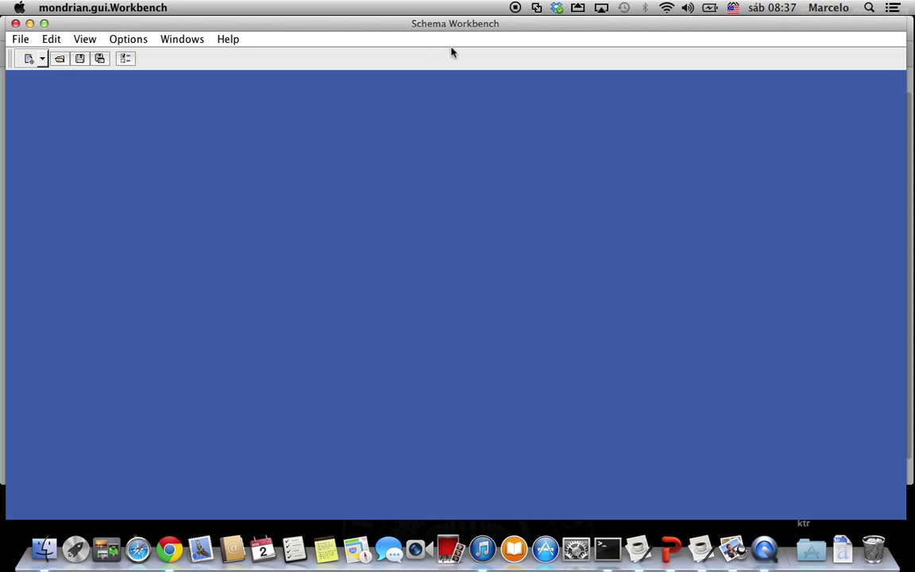
Review the database connection's name, host, database name, port, user name and password settings.
left_click(131, 41)
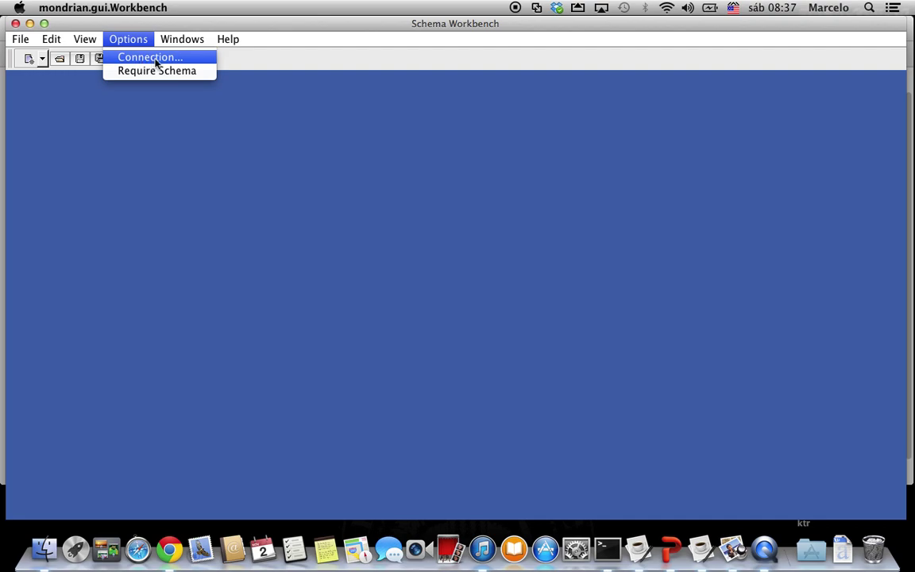
left_click(151, 57)
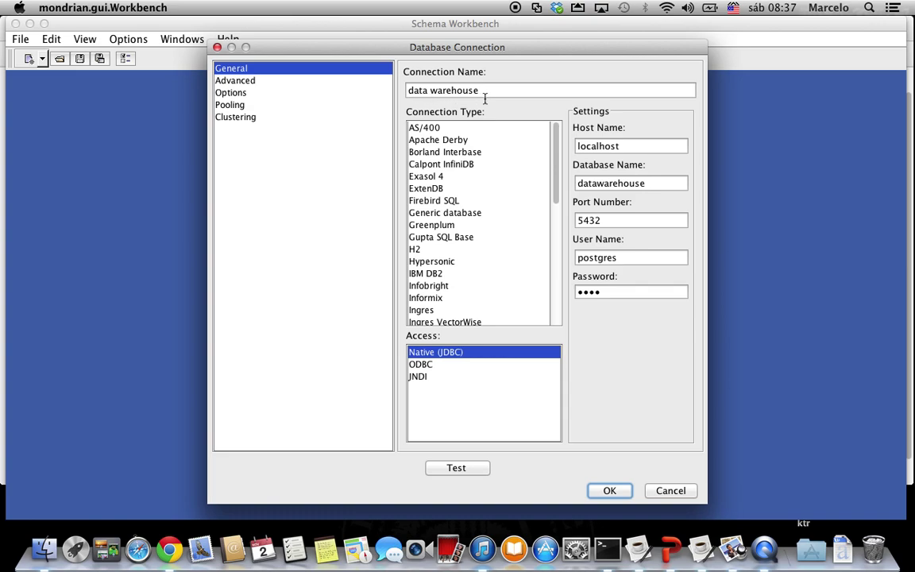
left_click_drag(495, 91, 382, 91)
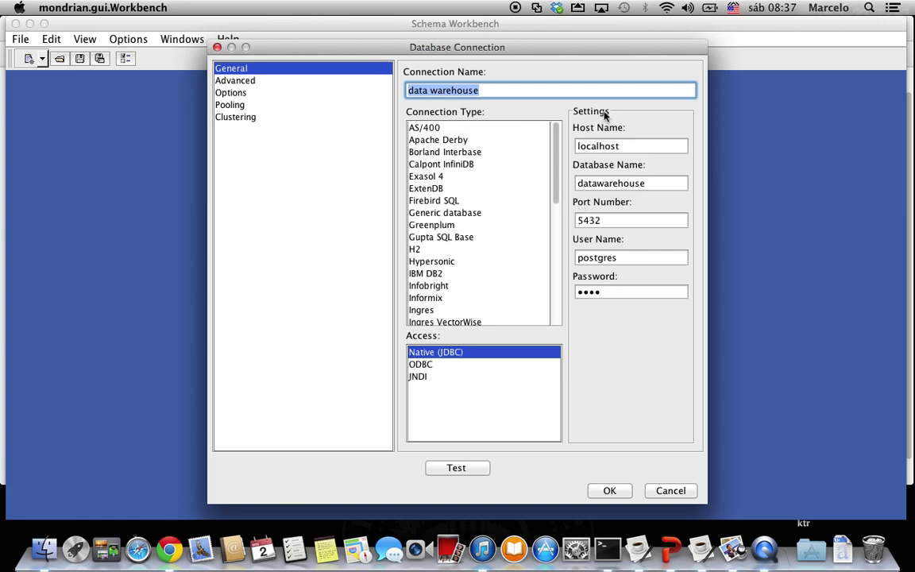
double_click(648, 143)
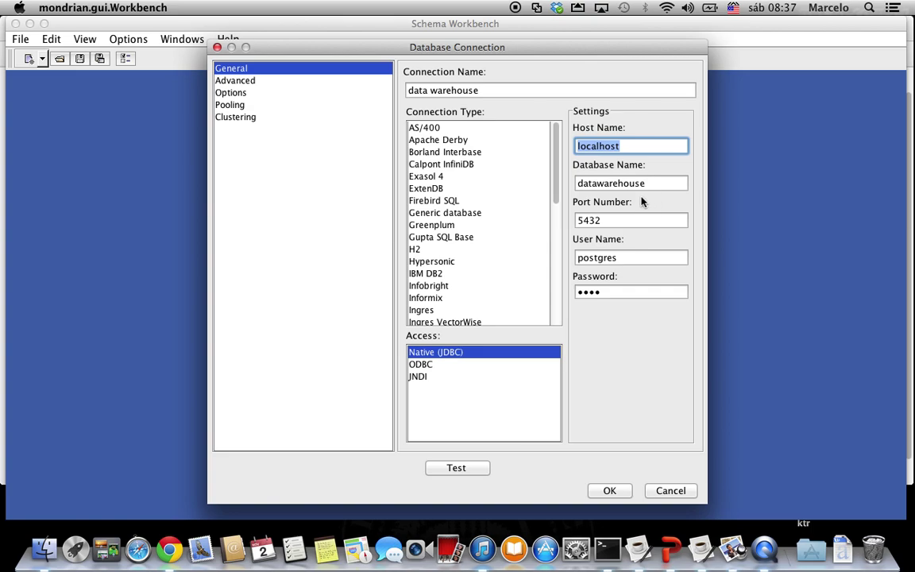
left_click(593, 185)
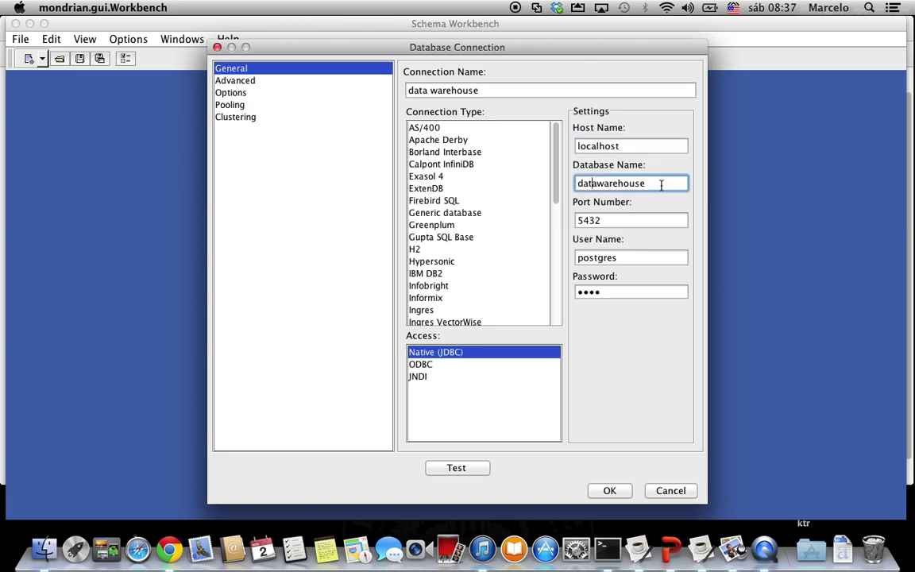
left_click(584, 221)
left_click(580, 257)
left_click(598, 292)
Test the data warehouse connection and accept its settings.
left_click(475, 471)
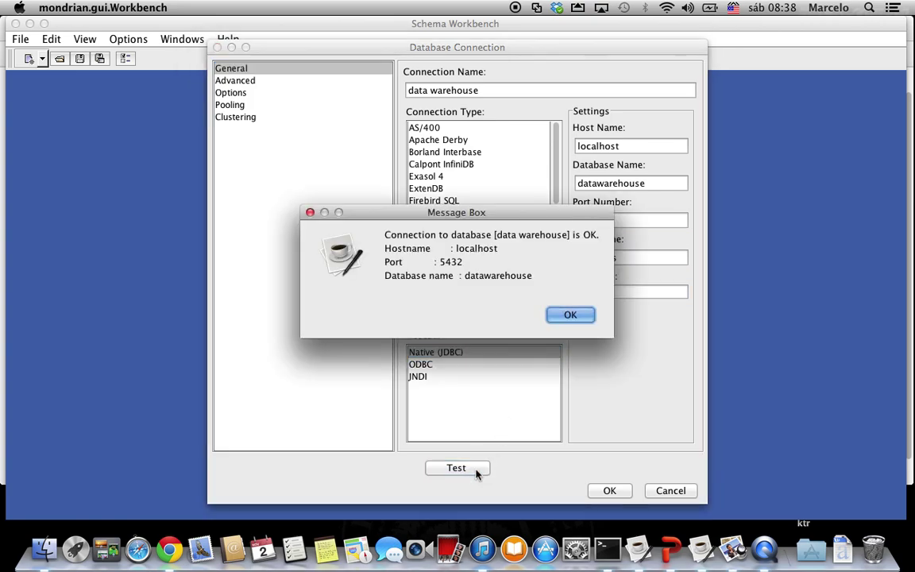
left_click(575, 317)
left_click(609, 490)
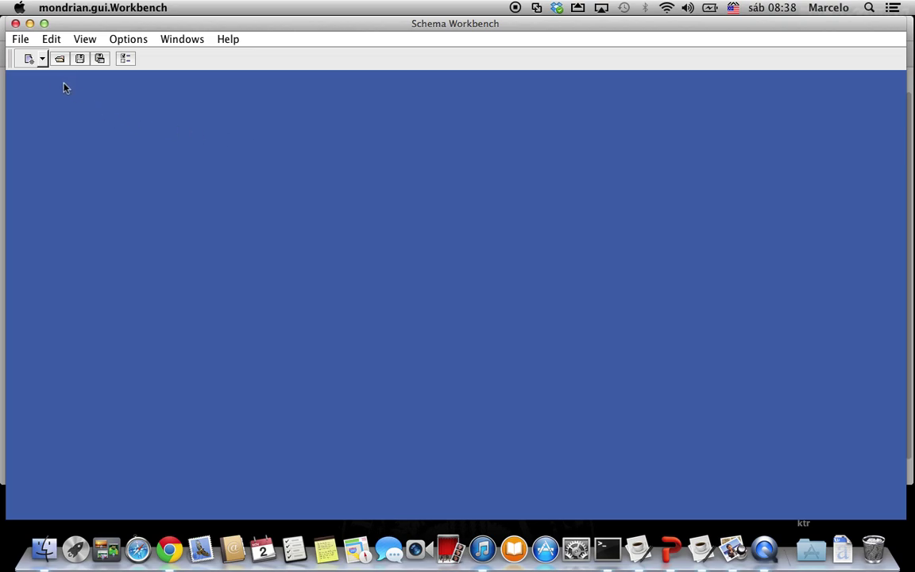
Create a new schema and open its name attribute for editing.
left_click(21, 39)
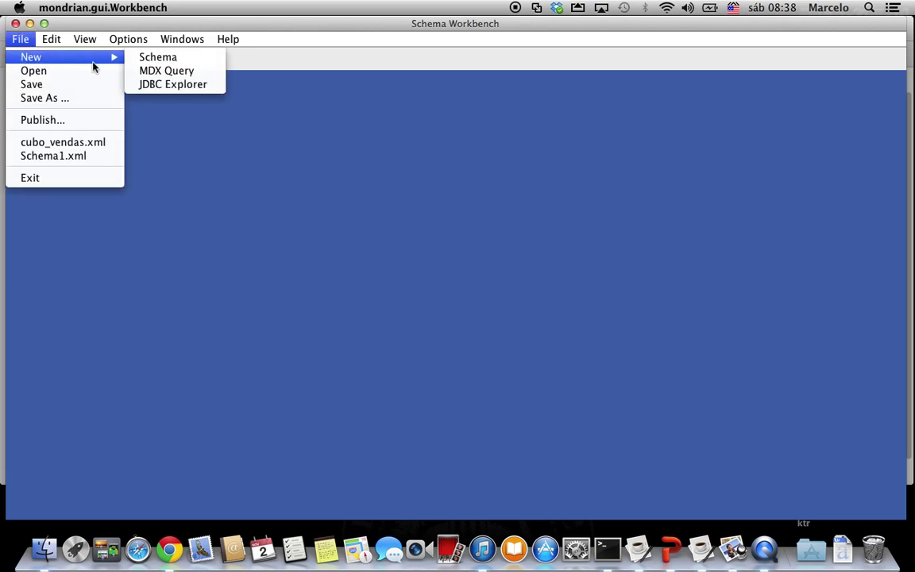
mouse_move(108, 58)
left_click(146, 58)
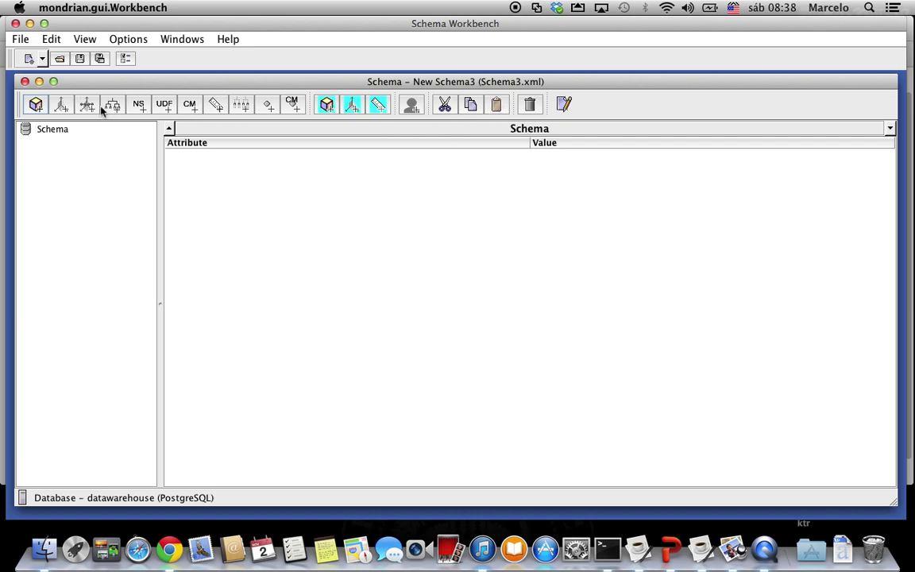
left_click(47, 131)
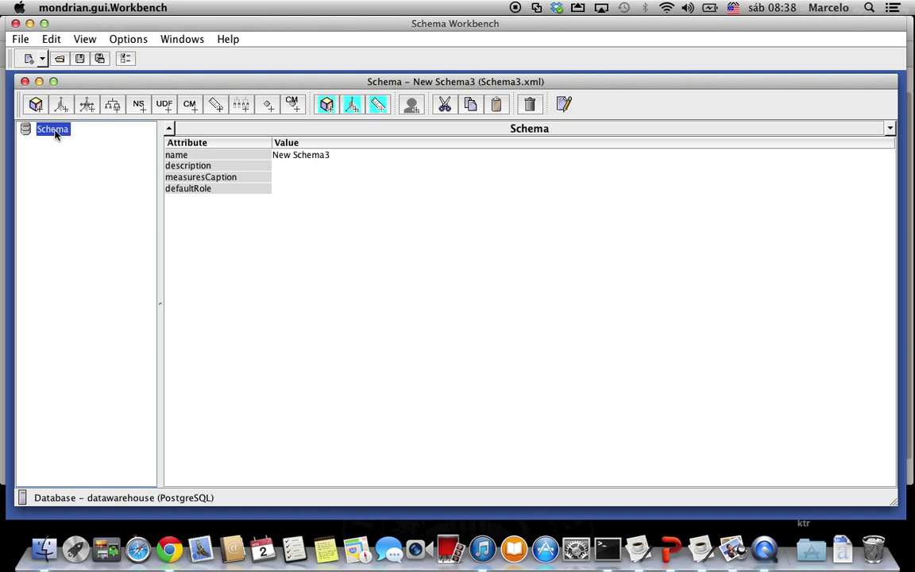
left_click(322, 154)
left_click(341, 154)
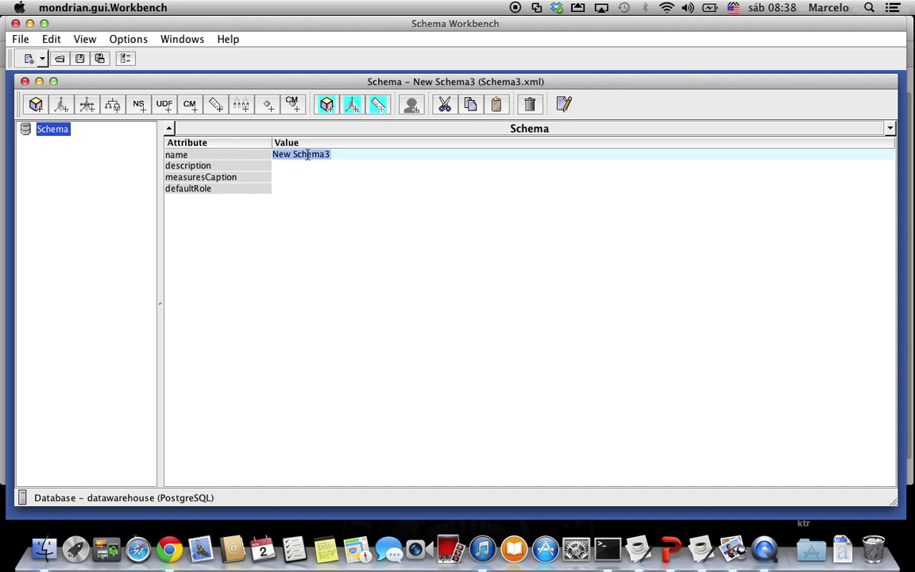
left_click(346, 154)
left_click(229, 154)
left_click(347, 154)
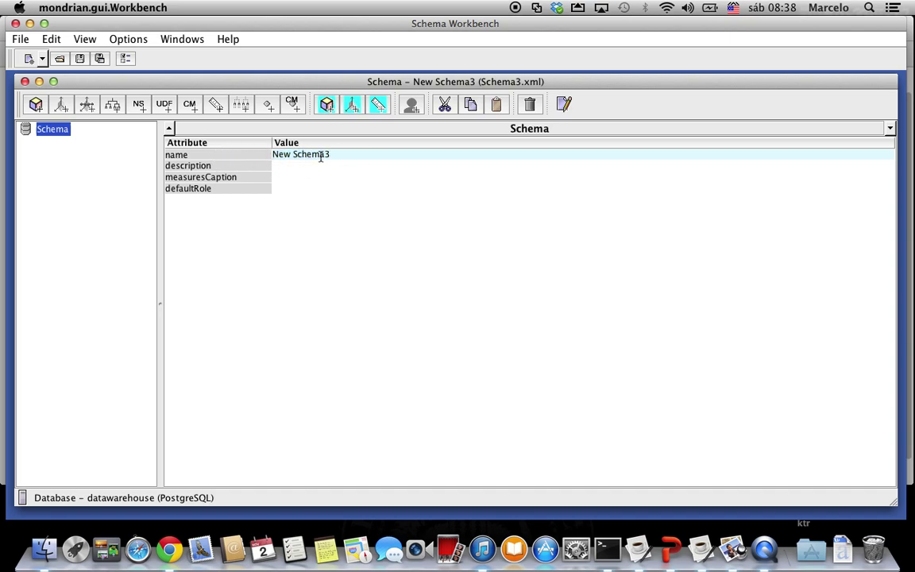
Add a cube to the schema and name it VENDAS.
right_click(43, 133)
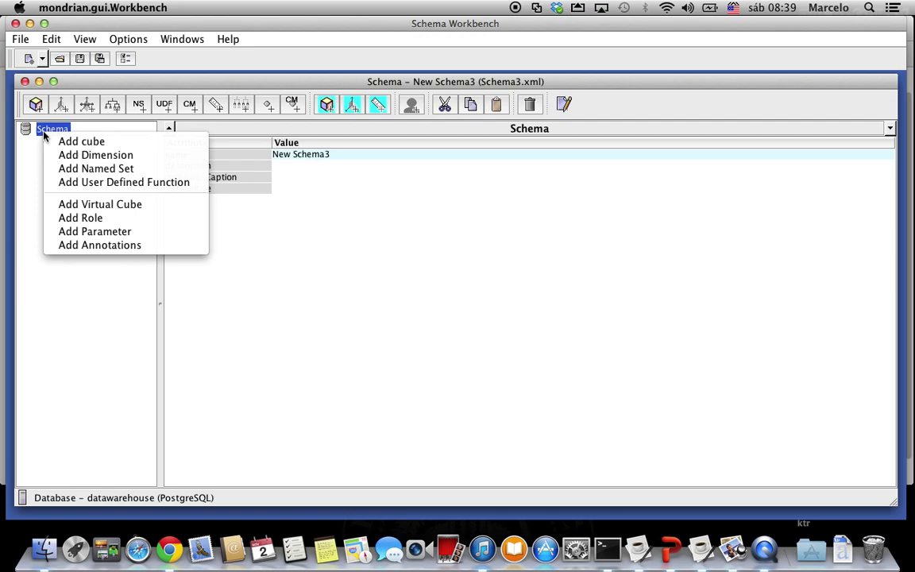
left_click(99, 143)
left_click(83, 148)
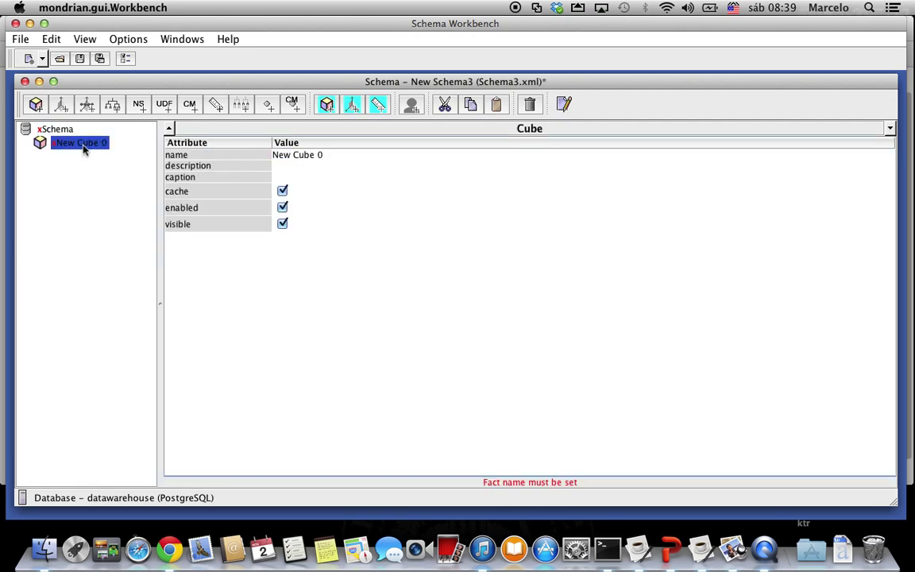
left_click(333, 154)
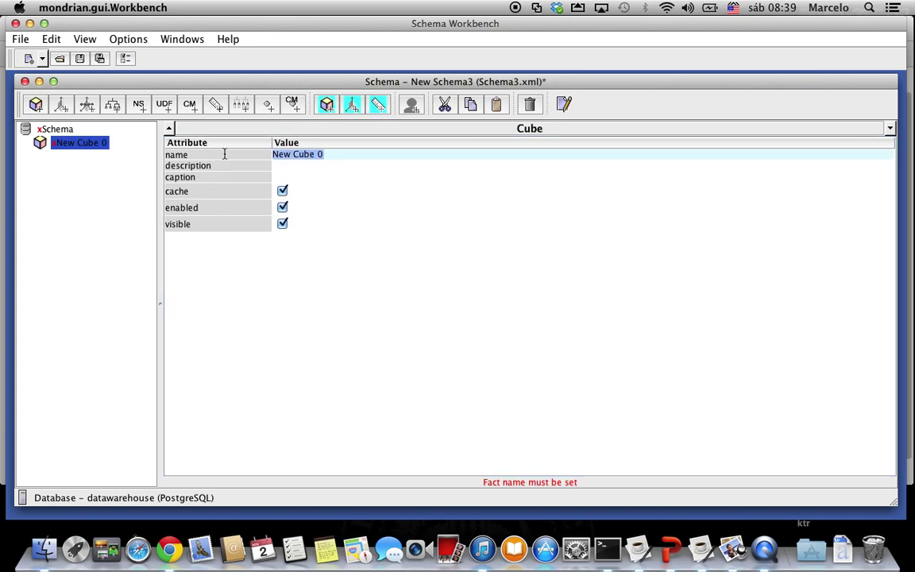
type("VENDAS")
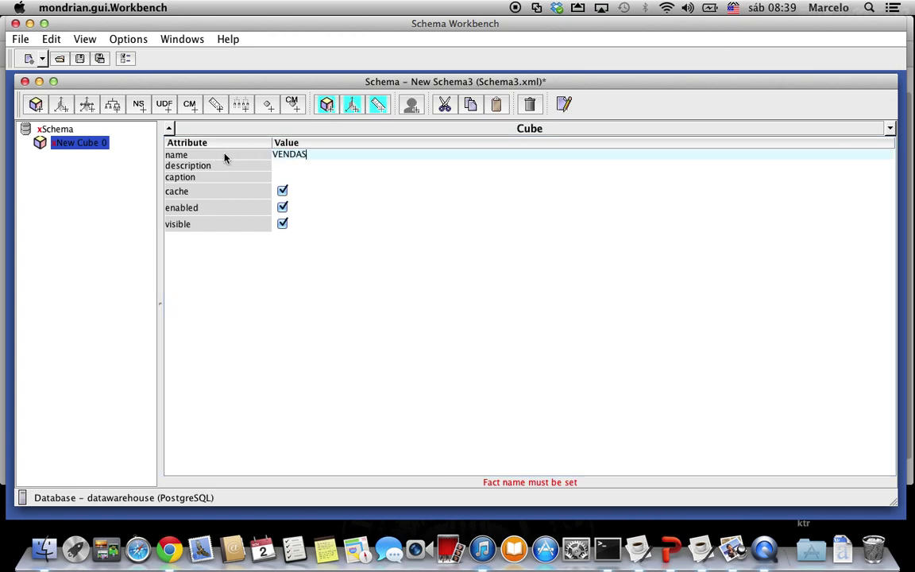
key("Return")
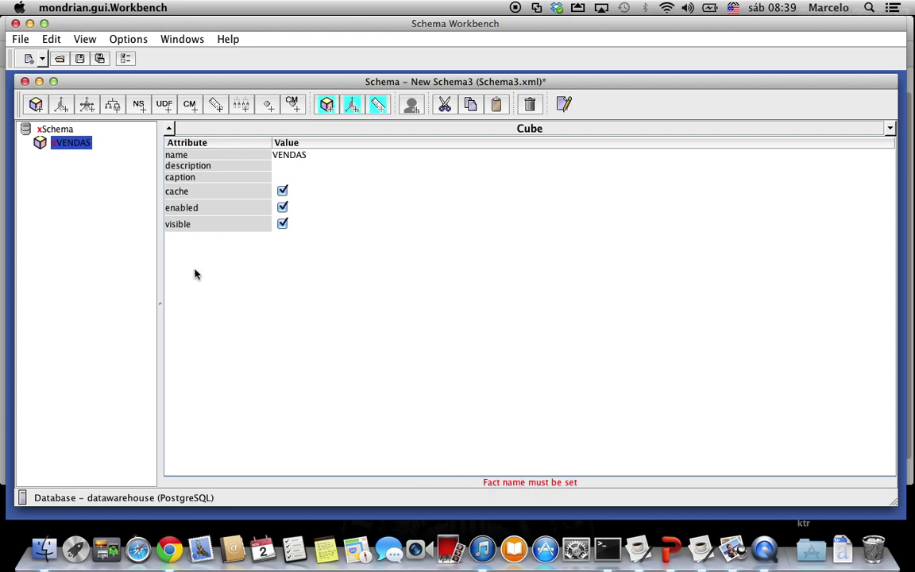
Add a table to the VENDAS cube and set it to fato_pedido from the public schema.
right_click(62, 149)
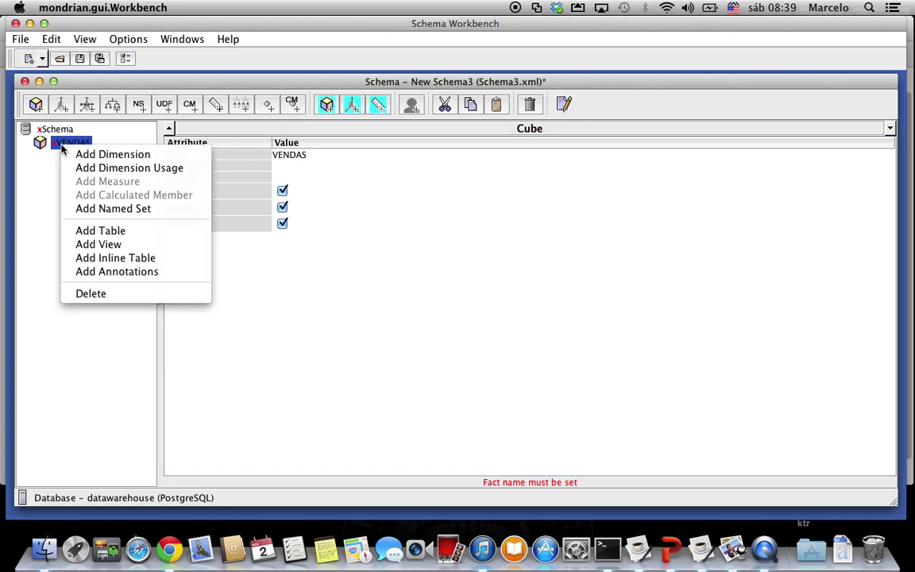
left_click(125, 231)
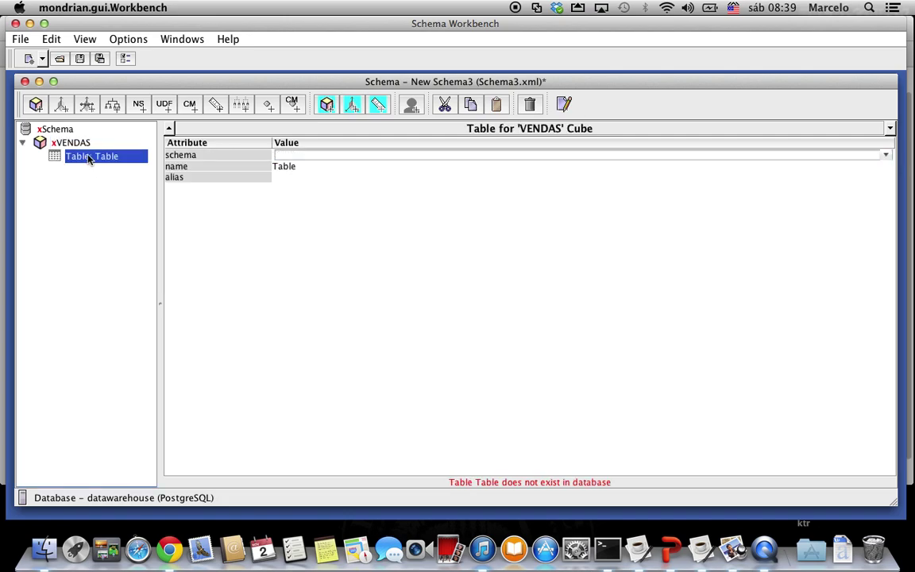
left_click(301, 167)
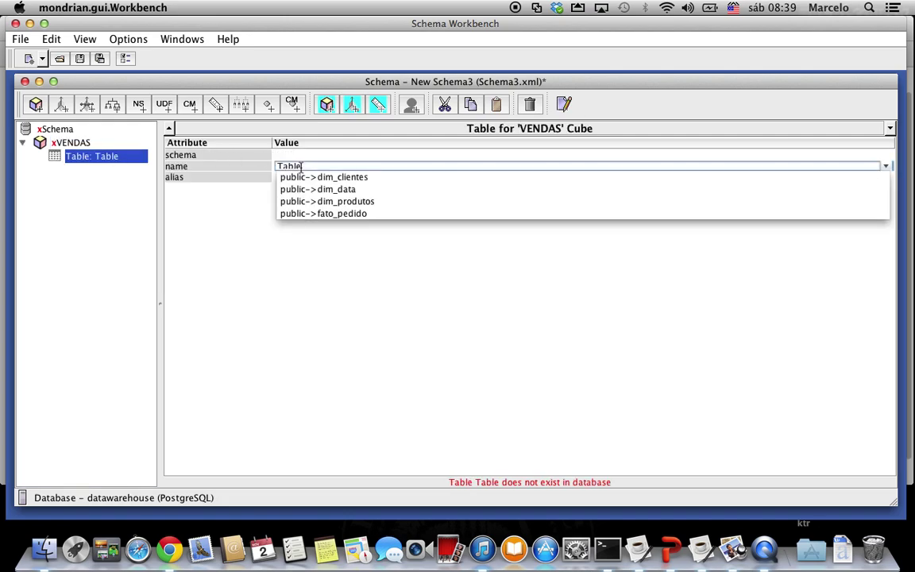
left_click(320, 214)
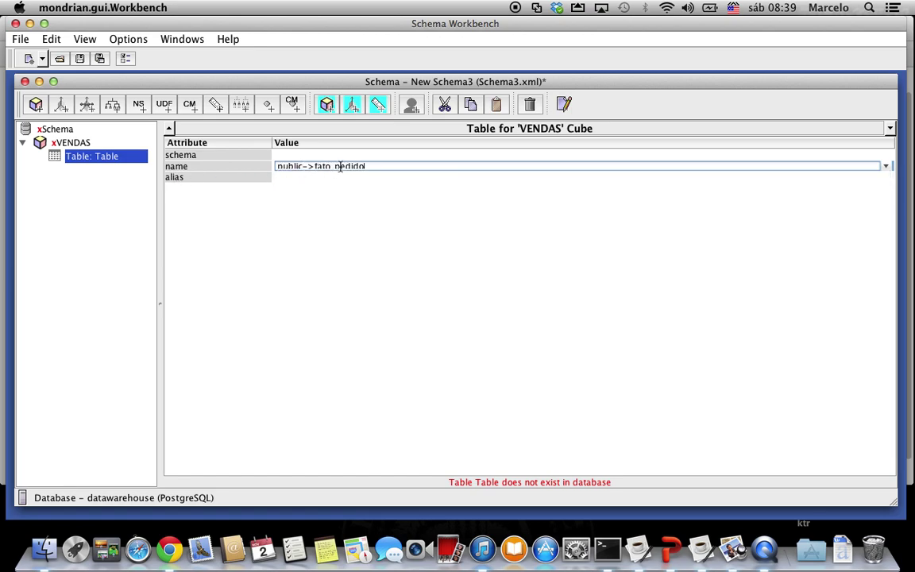
key("Return")
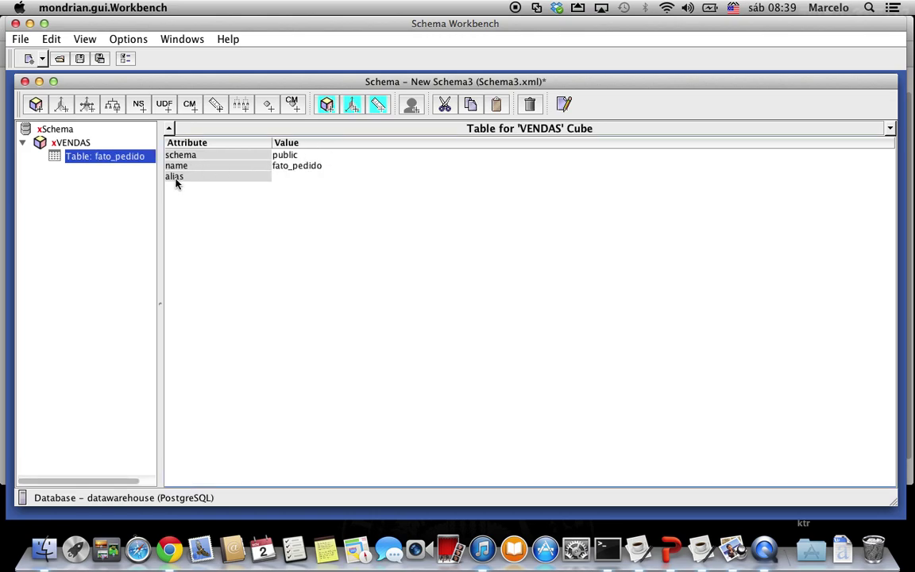
Add a dimension to the VENDAS cube.
left_click(71, 144)
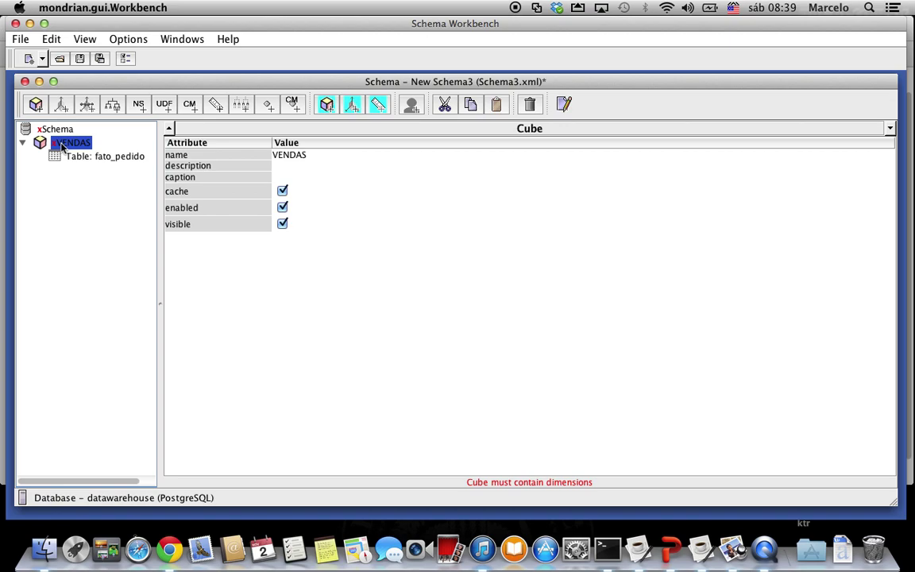
right_click(62, 146)
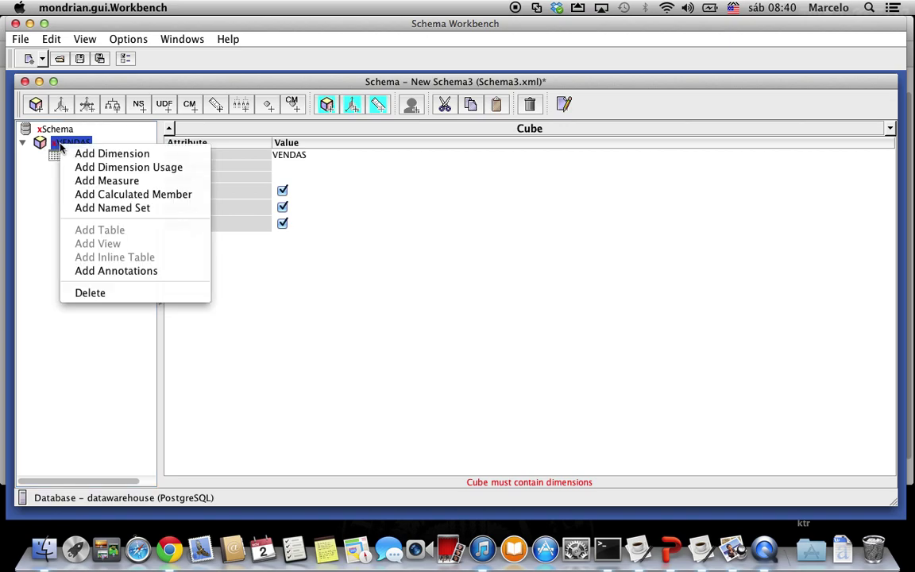
left_click(123, 156)
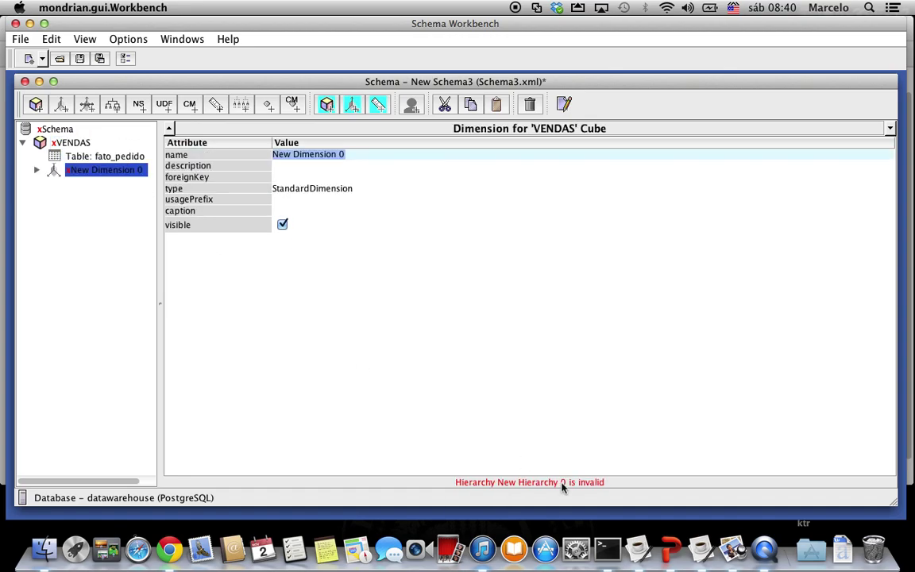
Consult the dimensional model diagram in Preview, and name the VENDAS cube's new dimension CLIENTE.
left_click(733, 548)
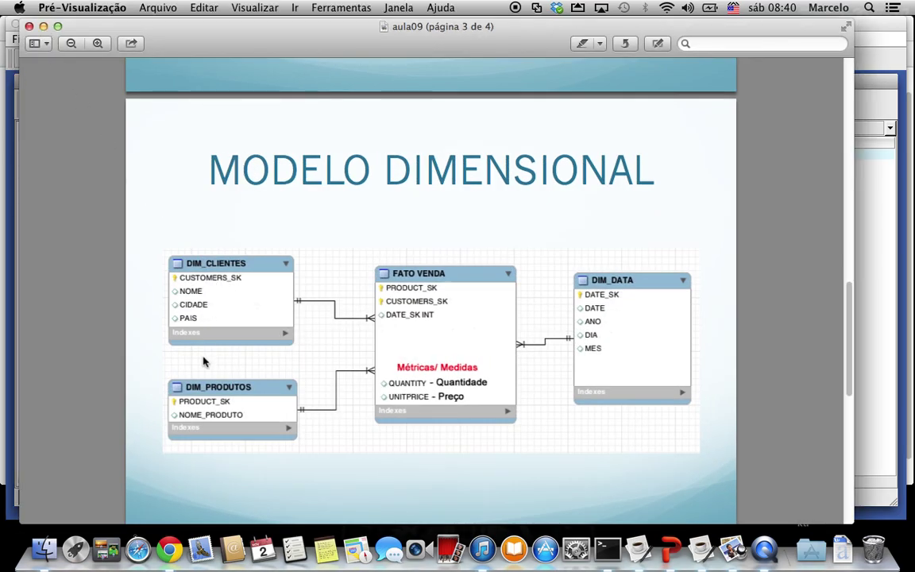
left_click(45, 27)
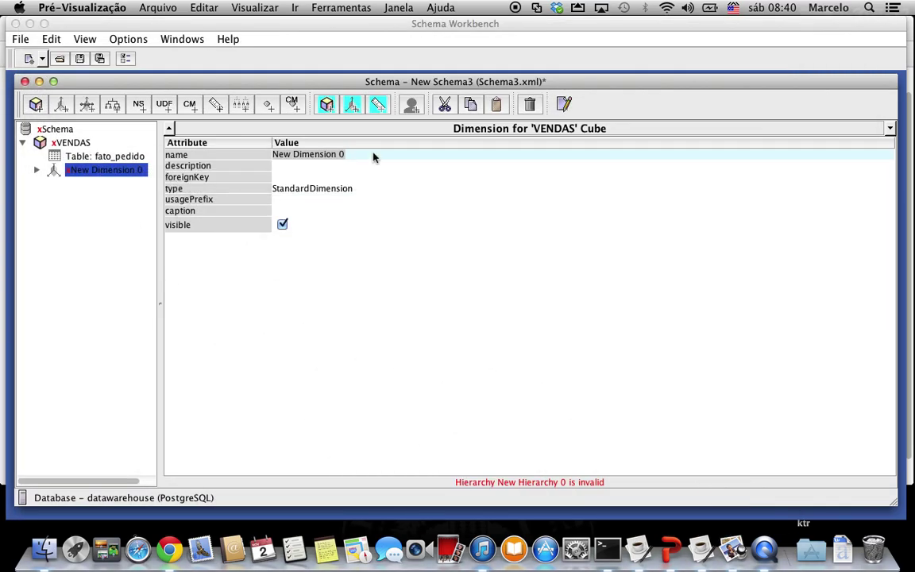
left_click(341, 153)
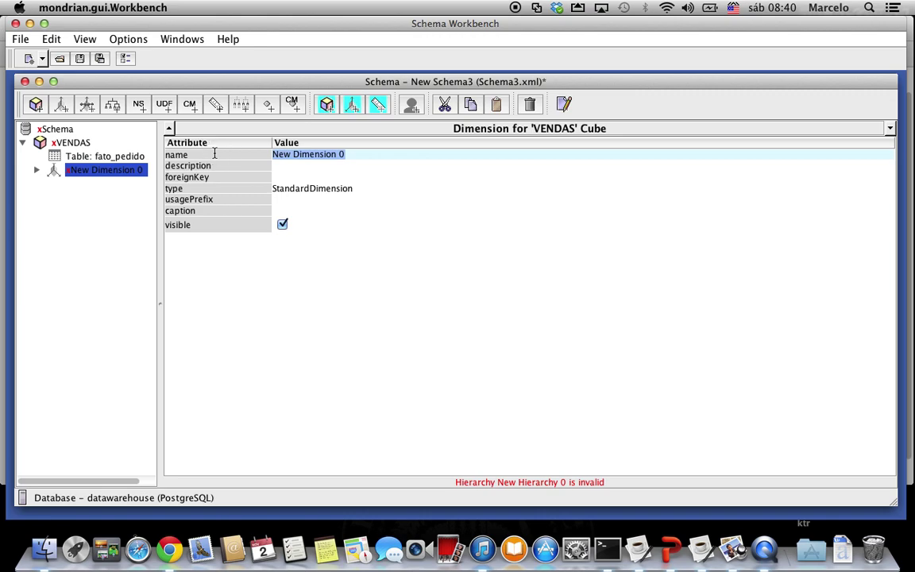
type("CLIEN")
key("BackSpace")
key("BackSpace")
key("BackSpace")
key("BackSpace")
type("LIENTE")
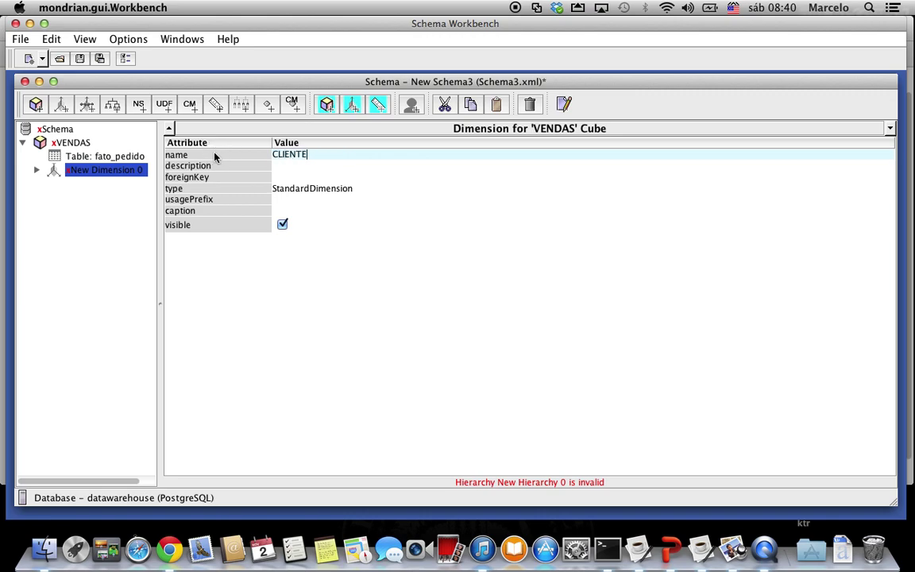
left_click(73, 170)
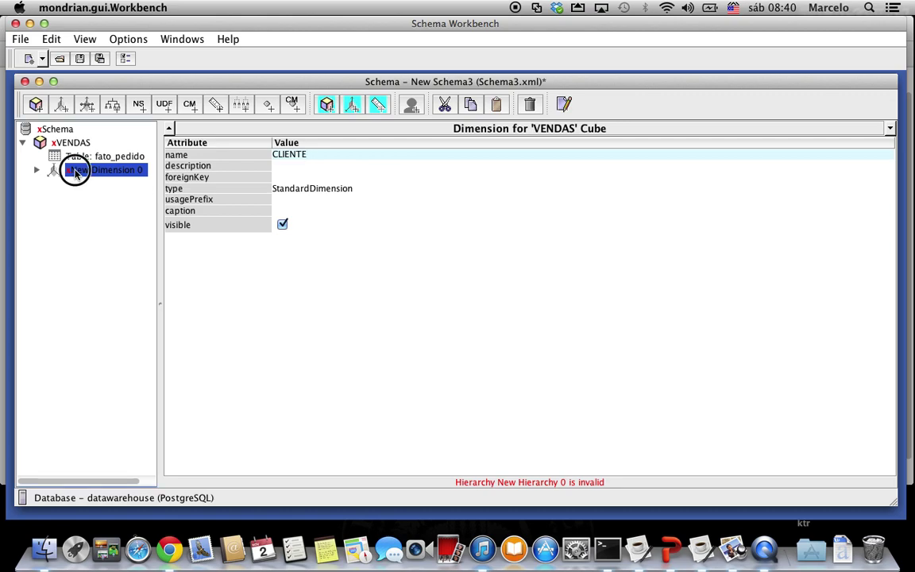
left_click(74, 184)
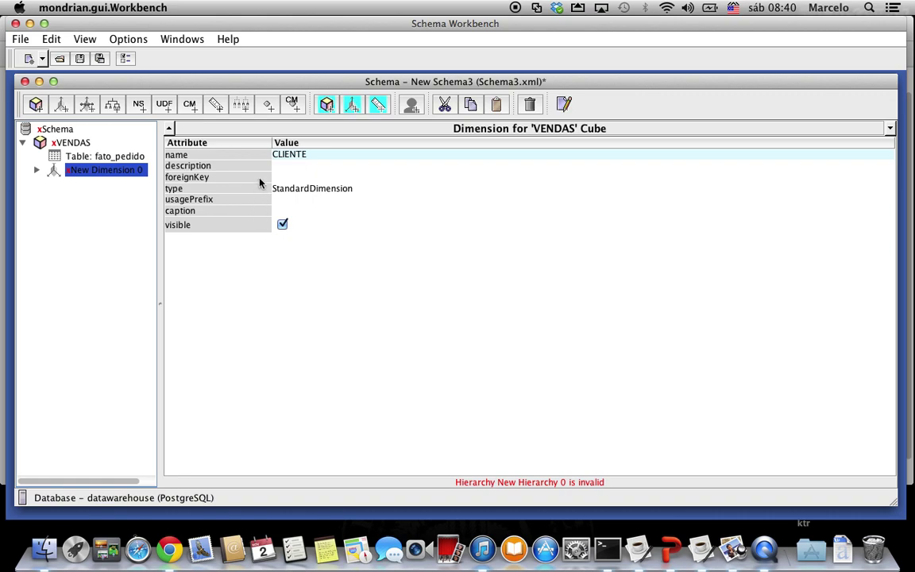
Add a table and a level to the hierarchy of the CLIENTE dimension.
left_click(36, 170)
left_click(100, 184)
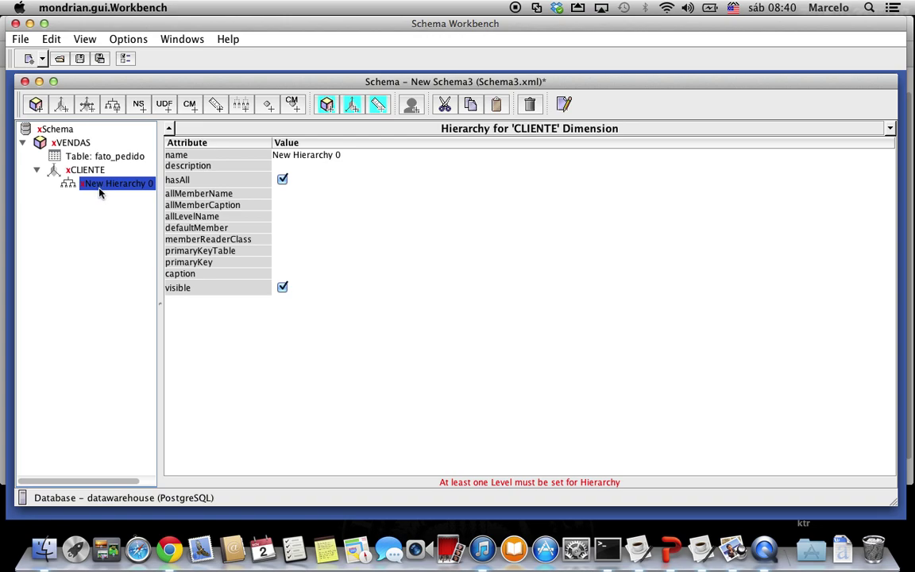
right_click(90, 186)
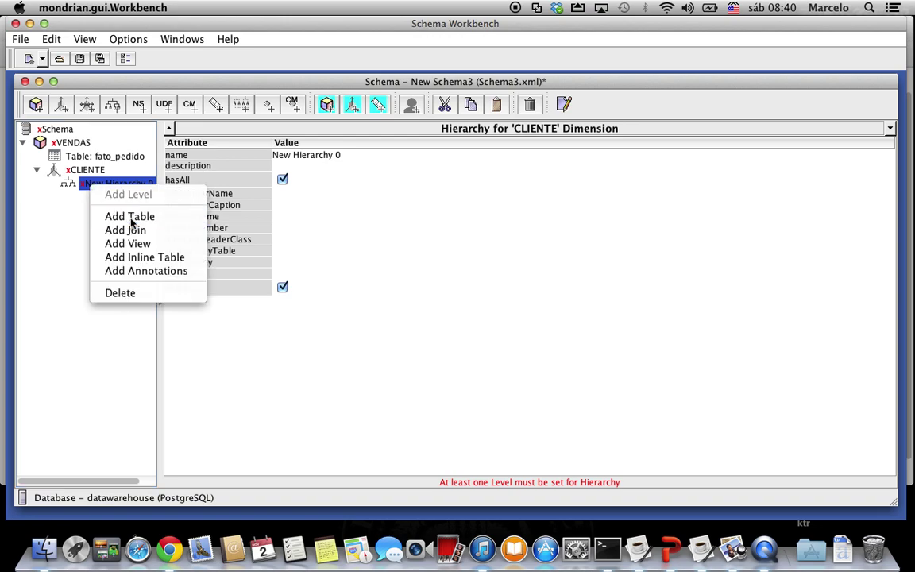
left_click(125, 218)
left_click(79, 186)
right_click(79, 187)
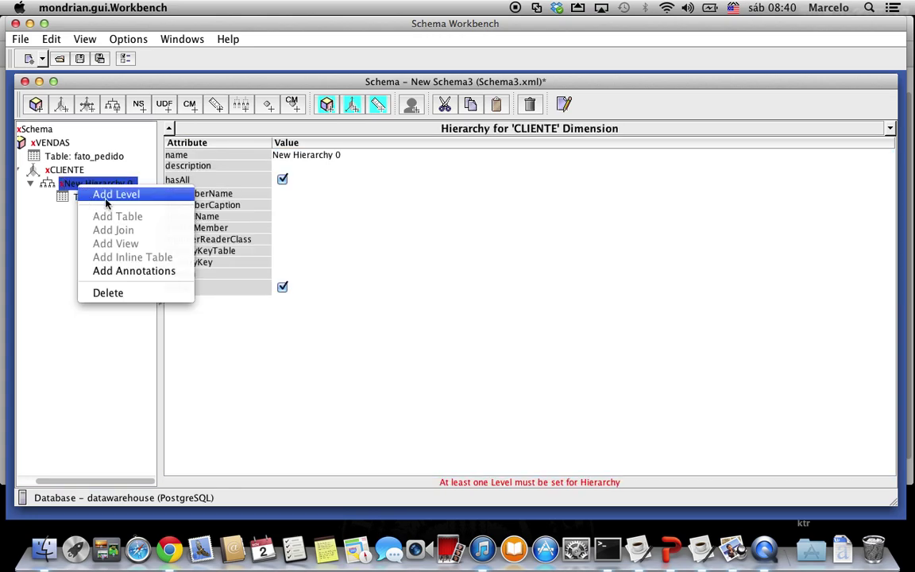
left_click(96, 194)
left_click(66, 187)
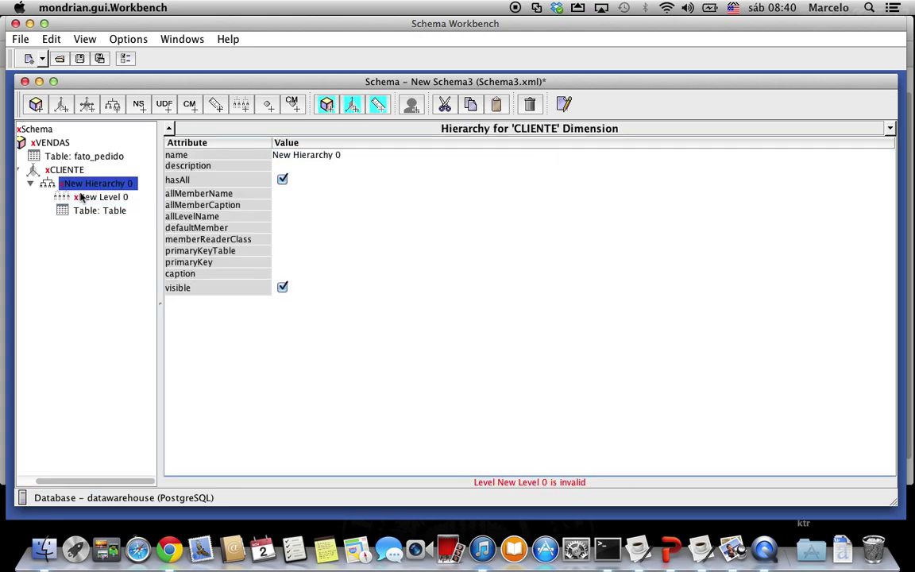
Set the table of the CLIENTE dimension's hierarchy to dim_clientes from the public schema.
left_click_drag(77, 482, 41, 482)
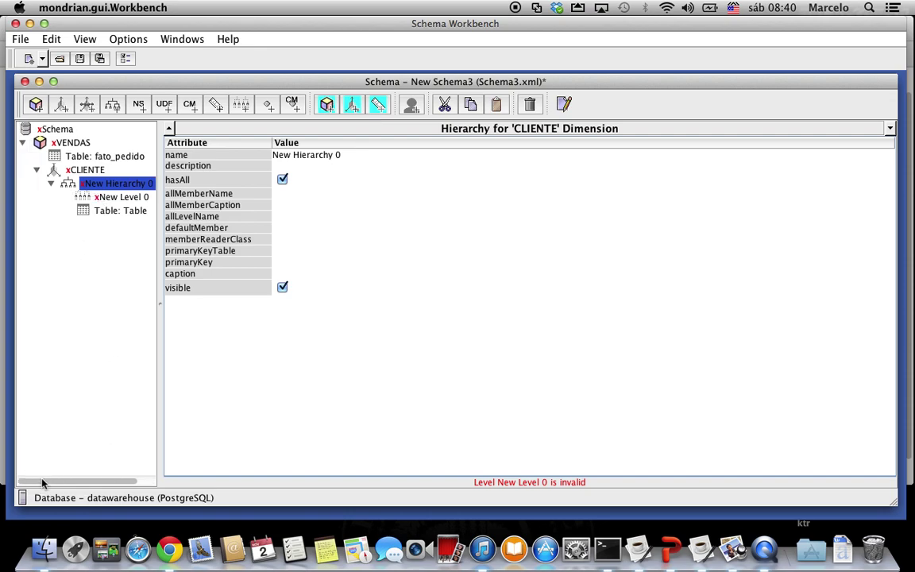
left_click(79, 170)
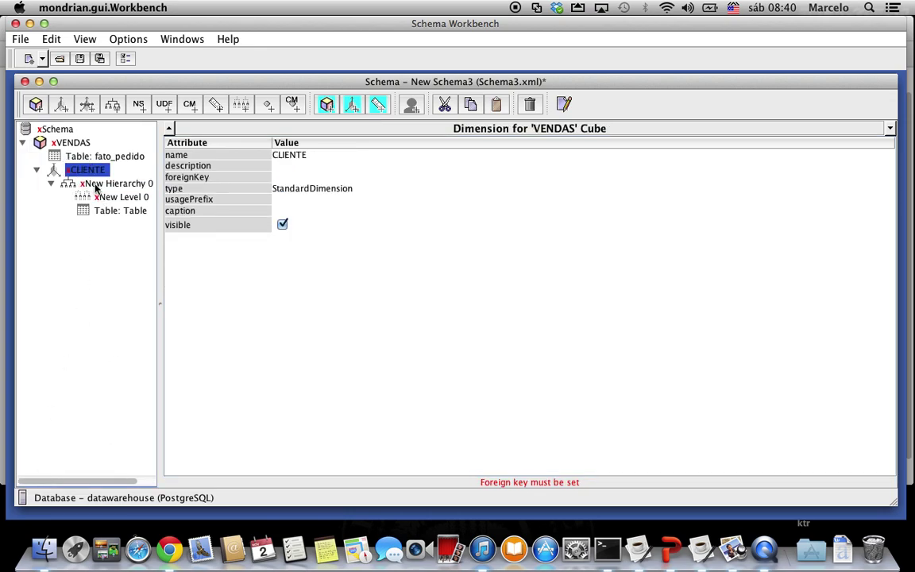
left_click(87, 184)
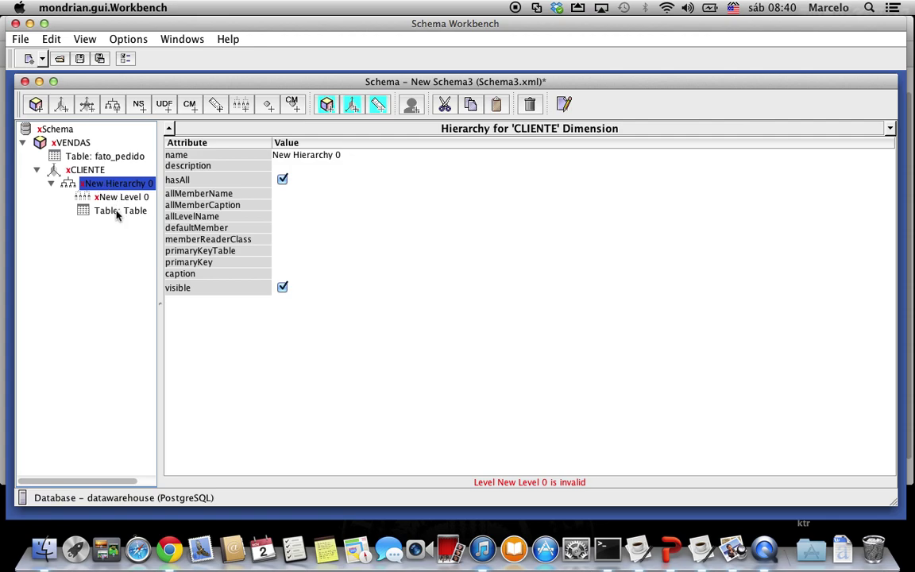
left_click(117, 212)
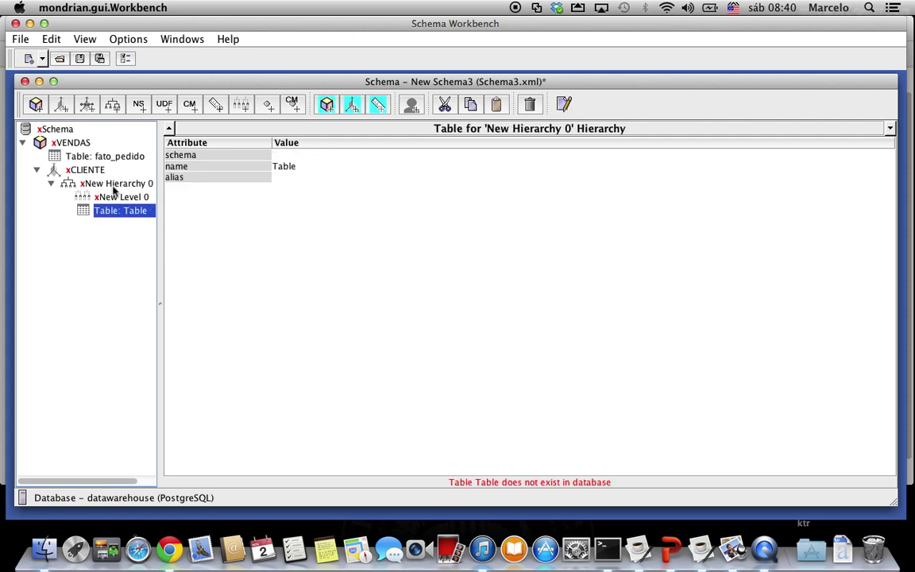
left_click(291, 172)
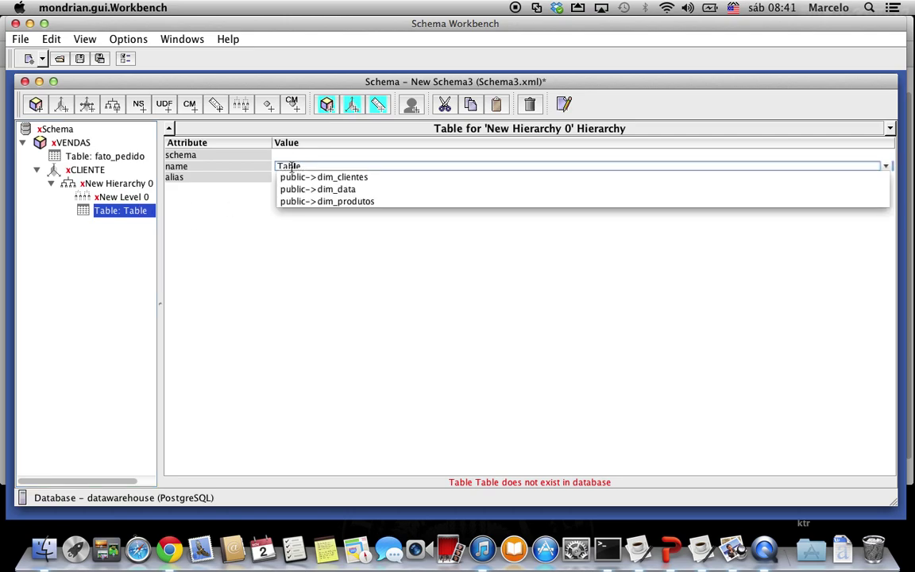
left_click(350, 177)
left_click(84, 170)
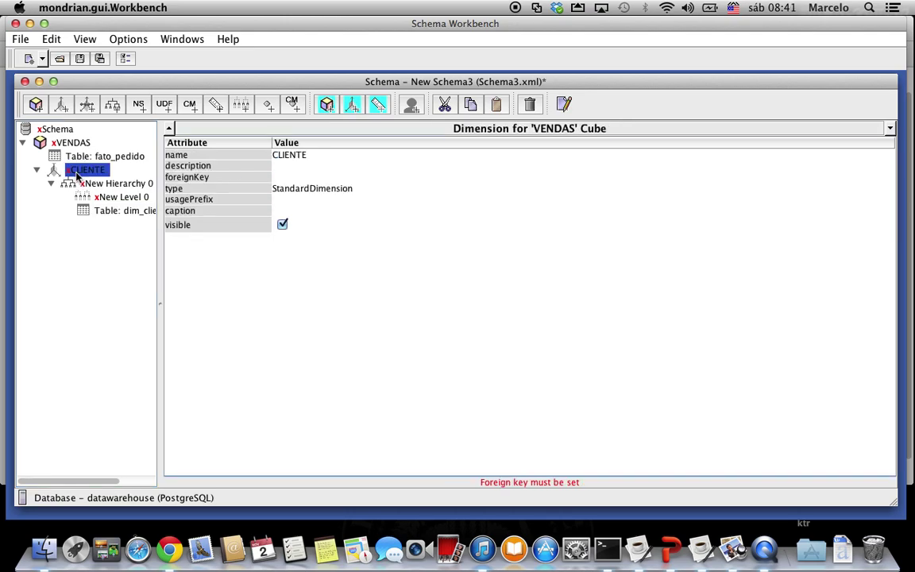
left_click(135, 210)
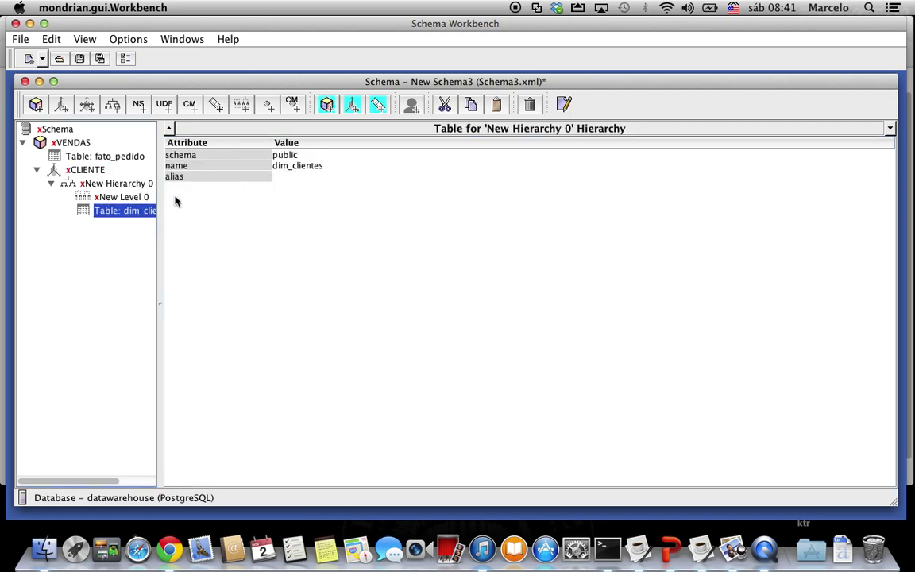
Clear the name of the CLIENTE dimension's hierarchy.
left_click(113, 184)
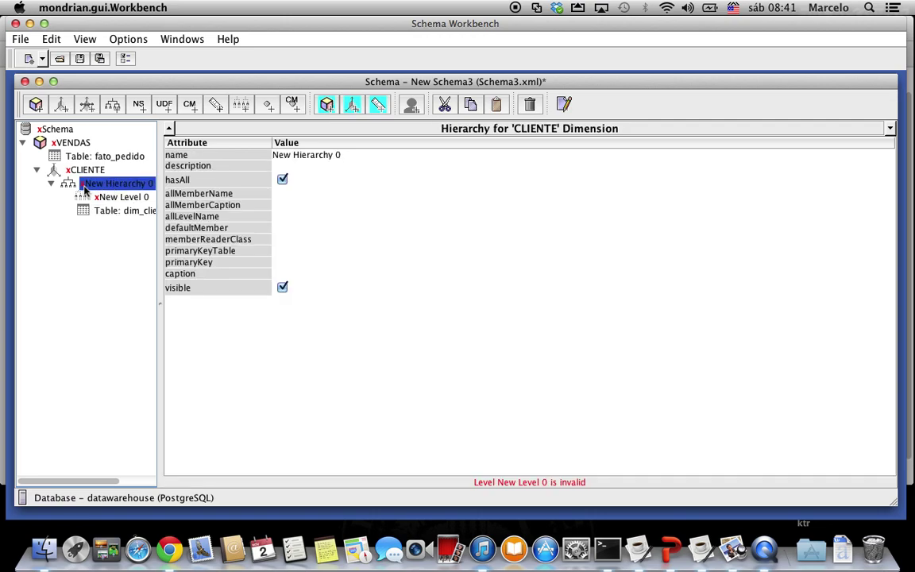
left_click(350, 155)
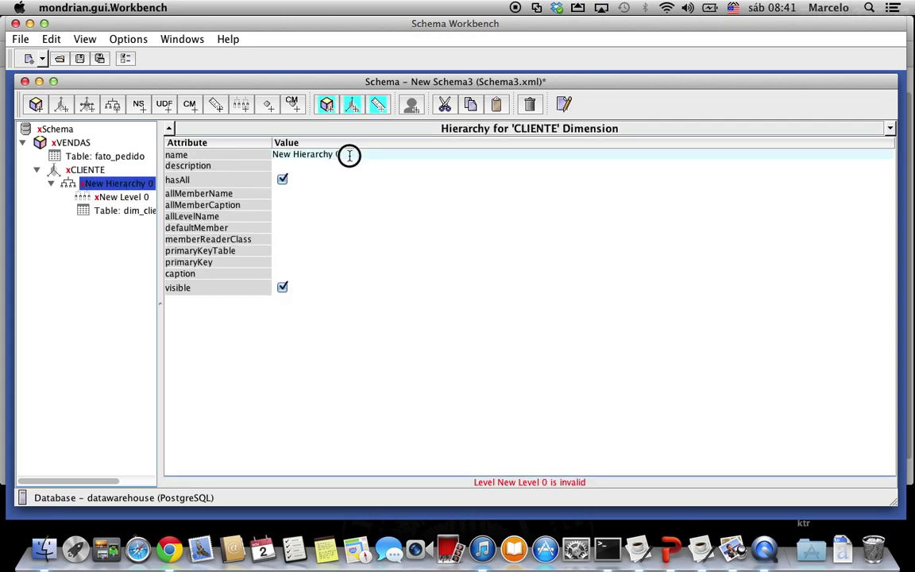
left_click_drag(351, 155, 253, 155)
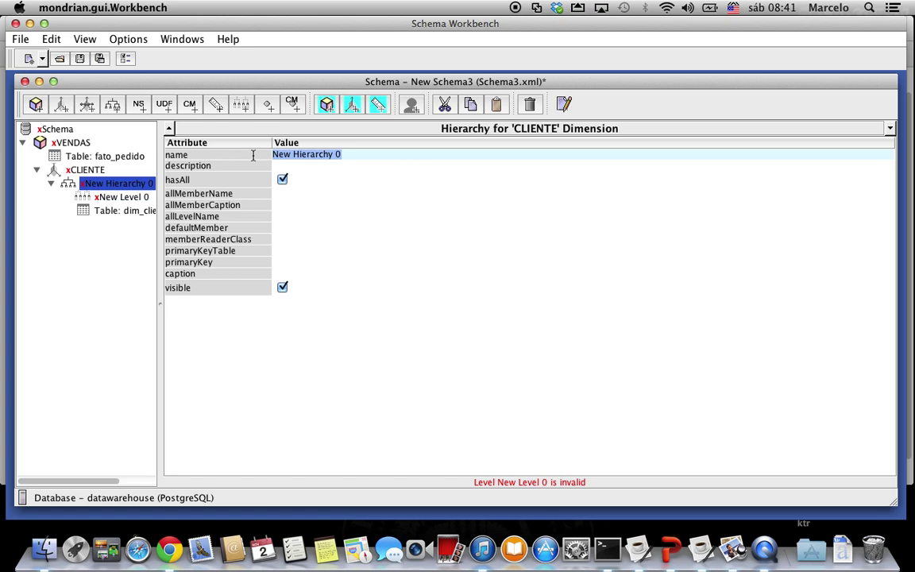
key("BackSpace")
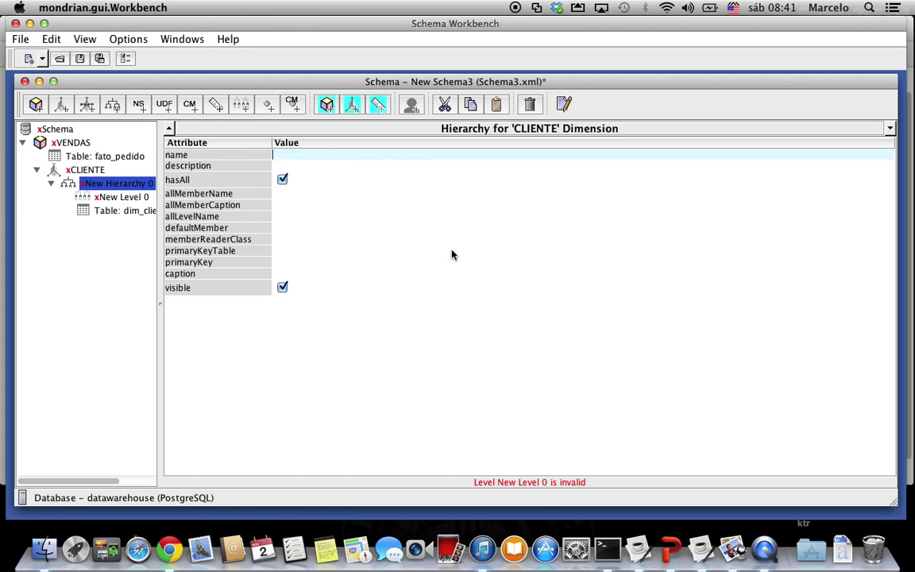
left_click(111, 196)
Set the primary key of the CLIENTE dimension's hierarchy to customerid_sk.
left_click(107, 183)
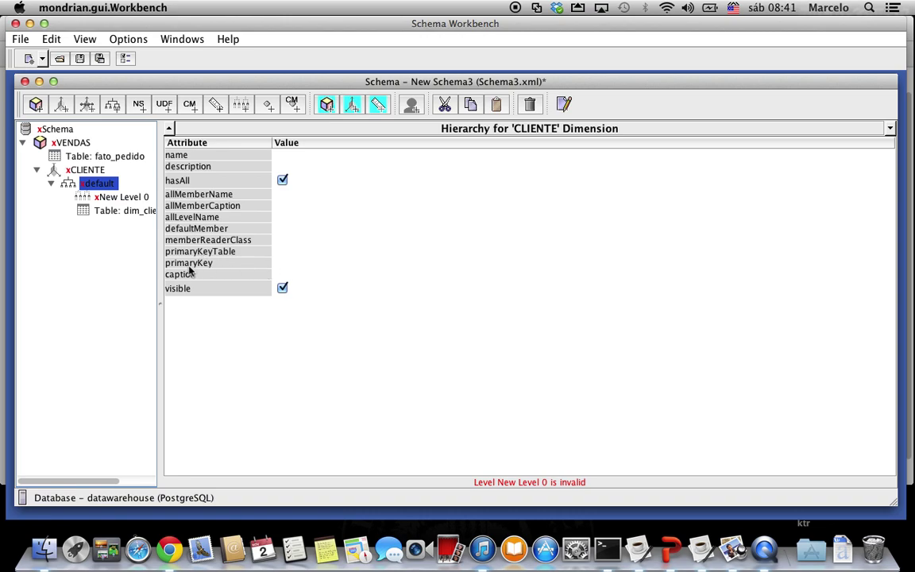
left_click(287, 263)
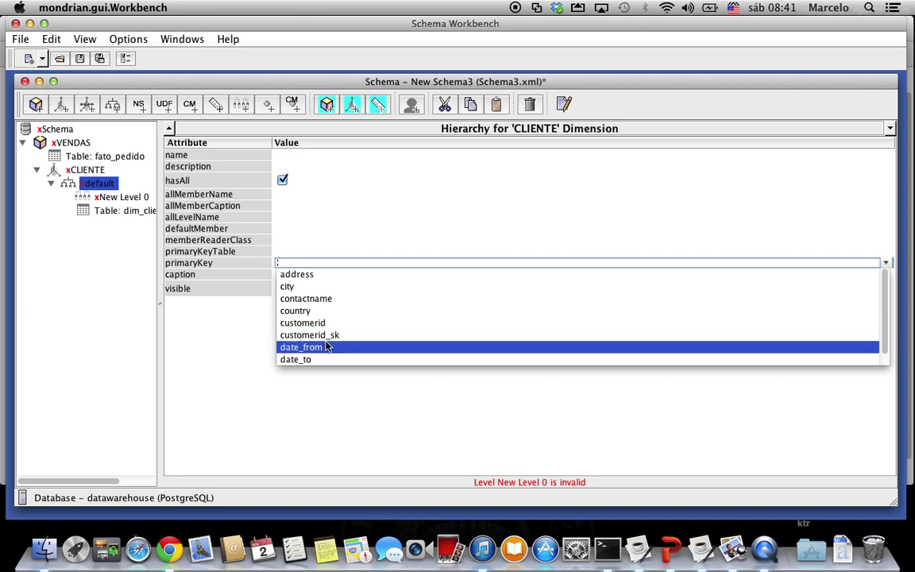
left_click(310, 336)
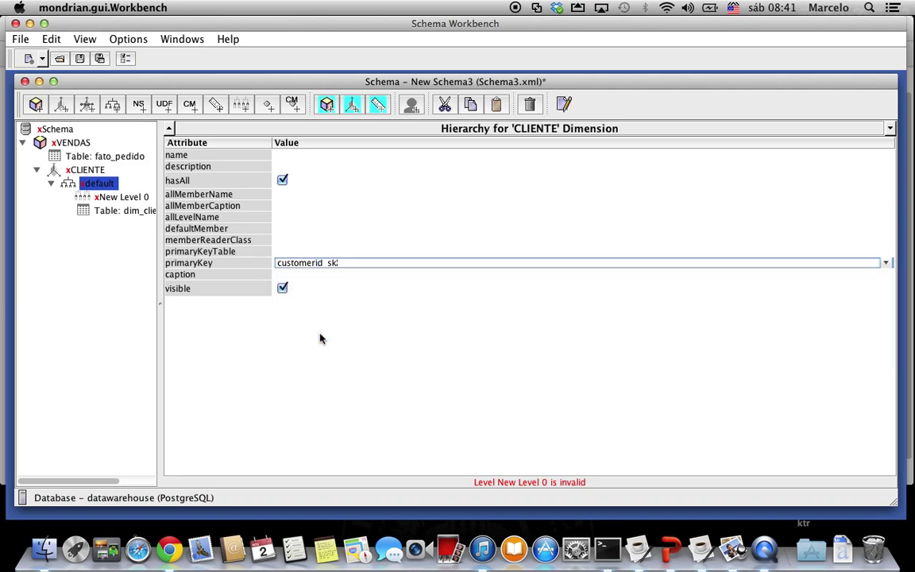
Consult the dimensional model diagram in Preview, and name the CLIENTE hierarchy's level NOME.
left_click(117, 198)
left_click(330, 155)
left_click_drag(329, 154, 278, 154)
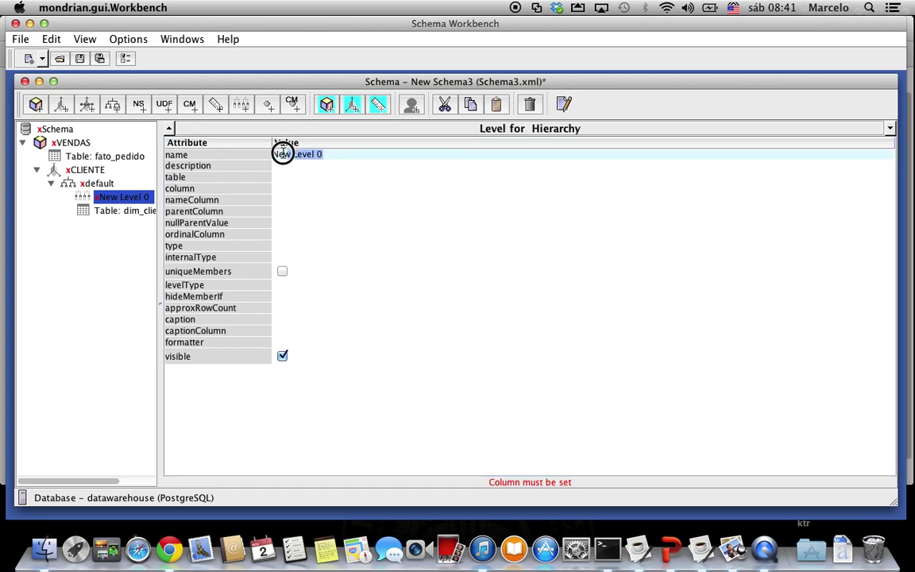
left_click(733, 548)
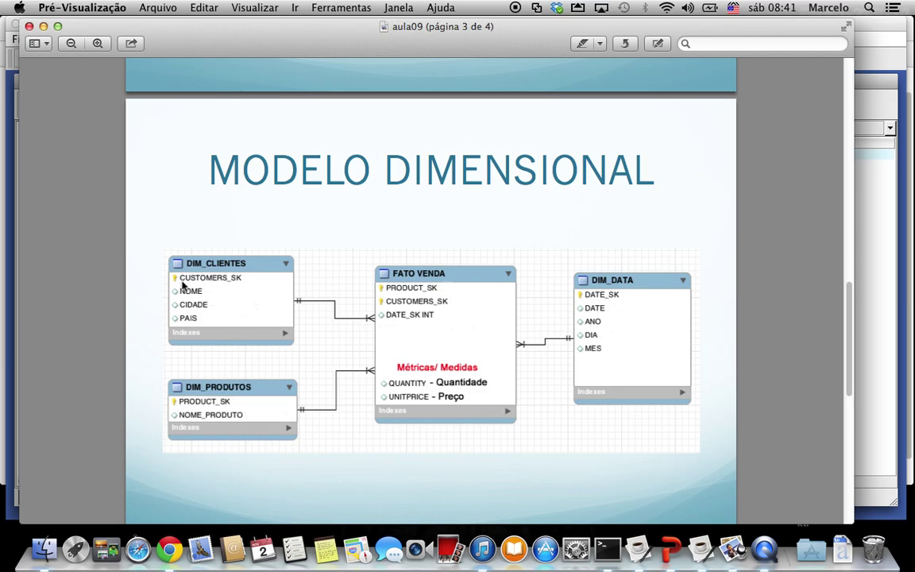
left_click(44, 27)
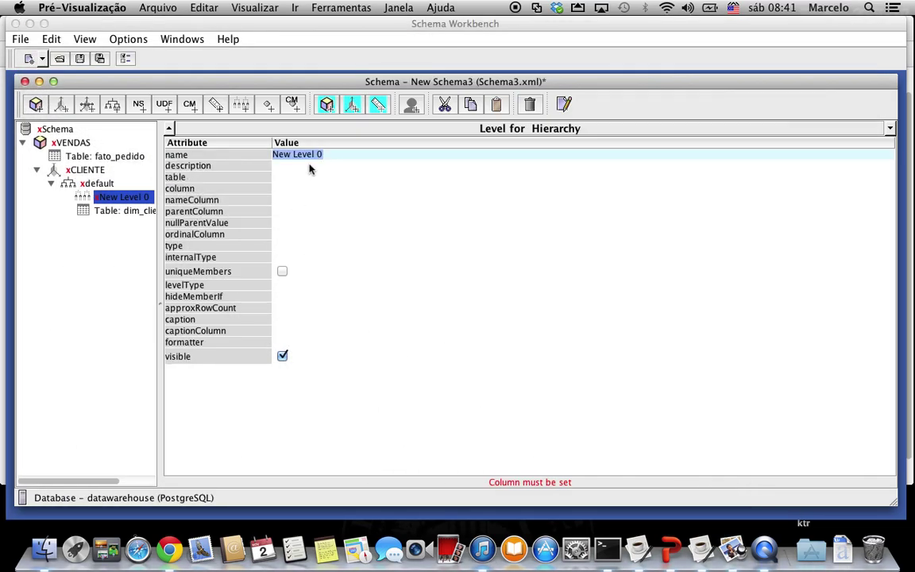
left_click(314, 161)
triple_click(306, 154)
type("NOME")
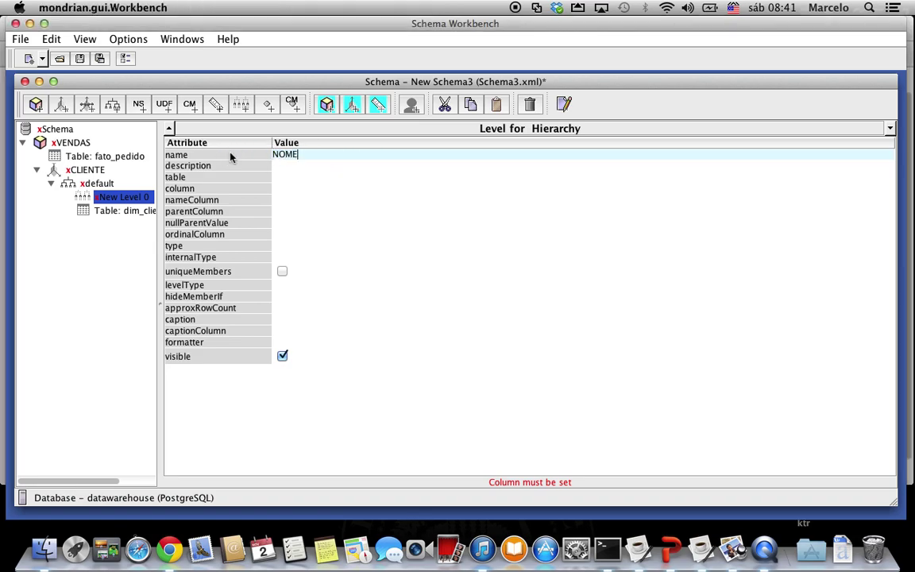
left_click(103, 210)
Set the NOME level's column to contactname and its type to String.
left_click(98, 198)
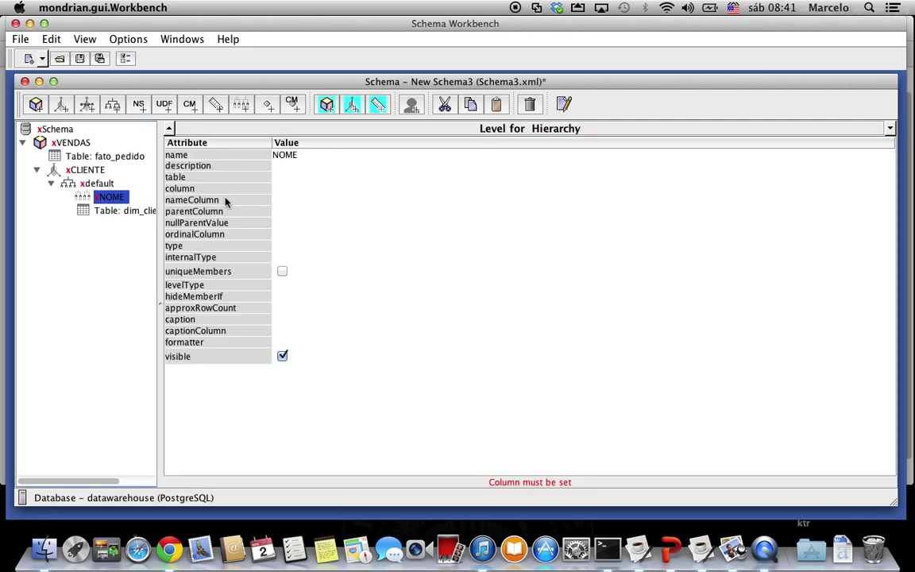
left_click(279, 189)
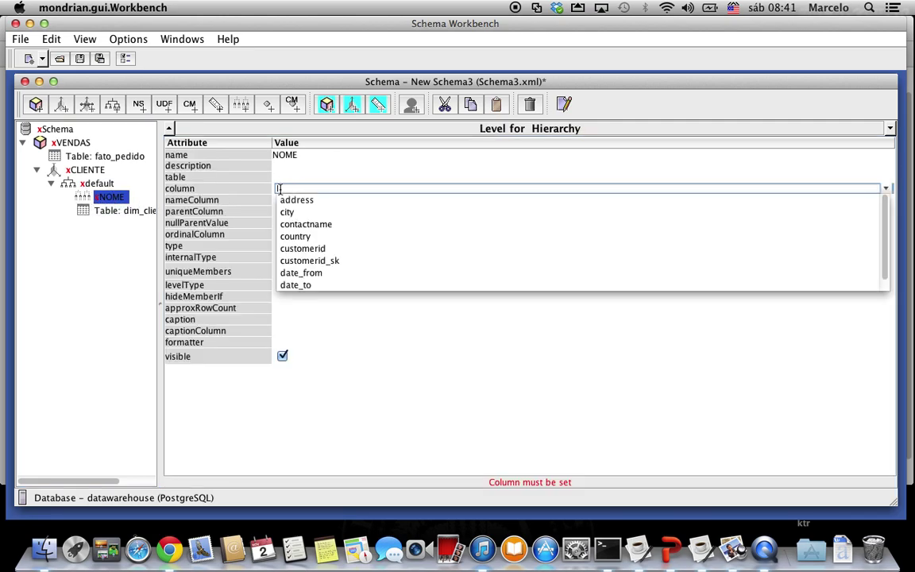
left_click(304, 225)
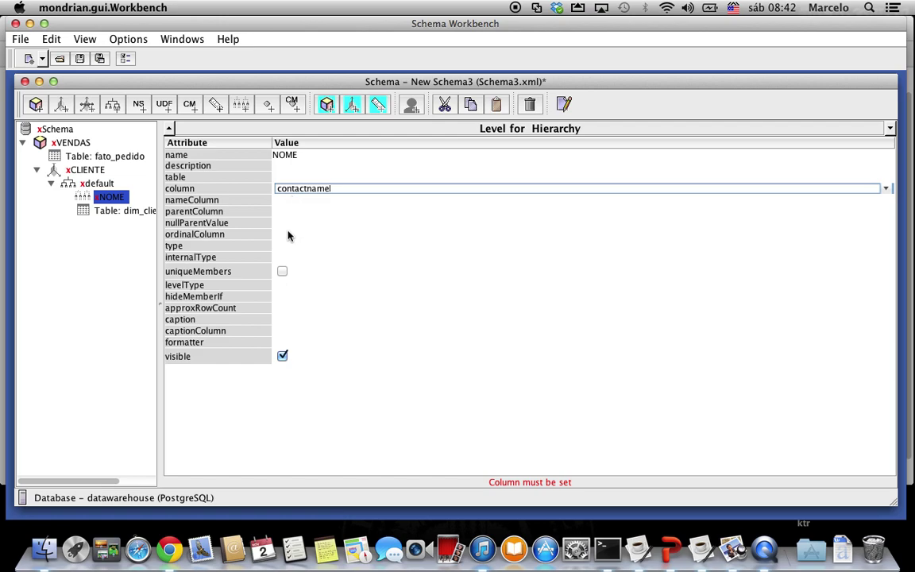
left_click(278, 249)
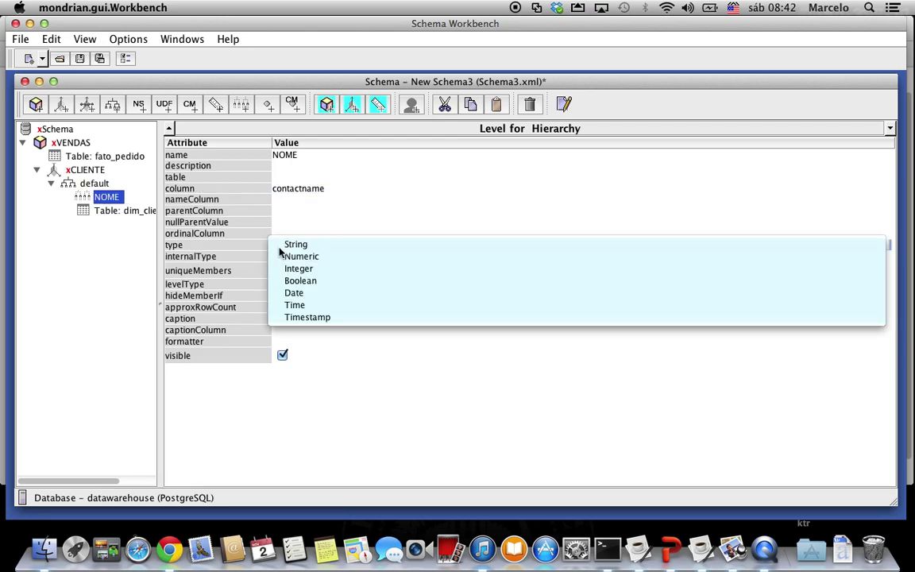
left_click(310, 246)
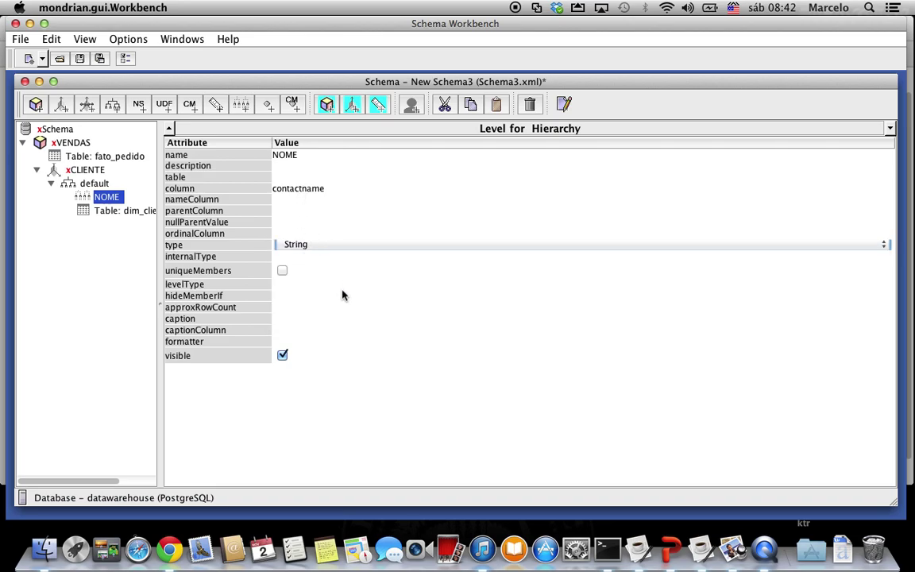
Set the NOME level's levelType to Regular and its hideMemberIf attribute to Never.
left_click(280, 287)
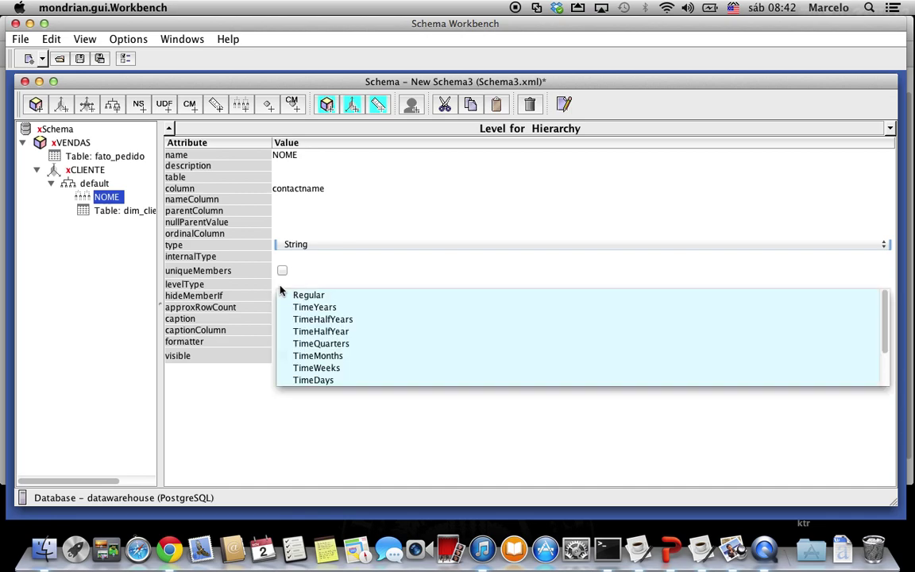
left_click(279, 288)
left_click(279, 288)
left_click(311, 297)
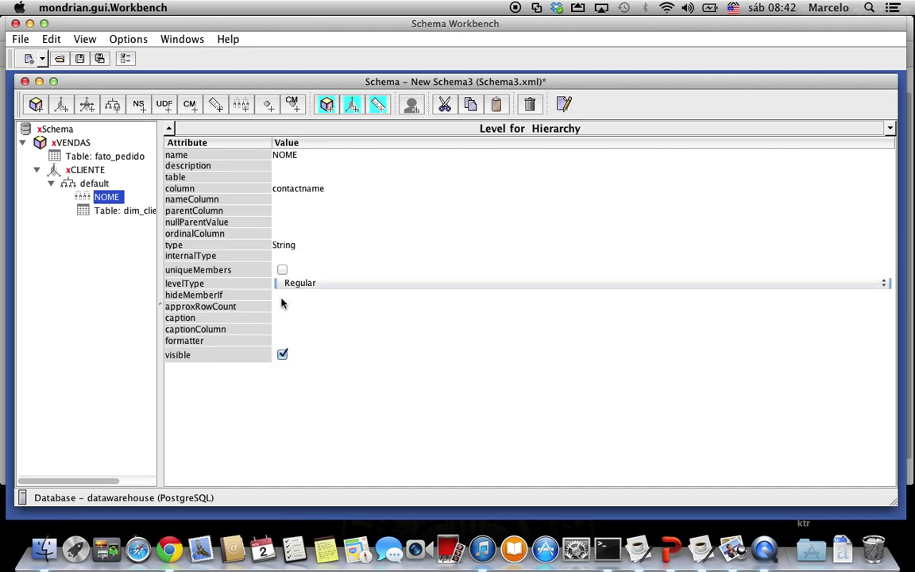
left_click(281, 299)
left_click(281, 299)
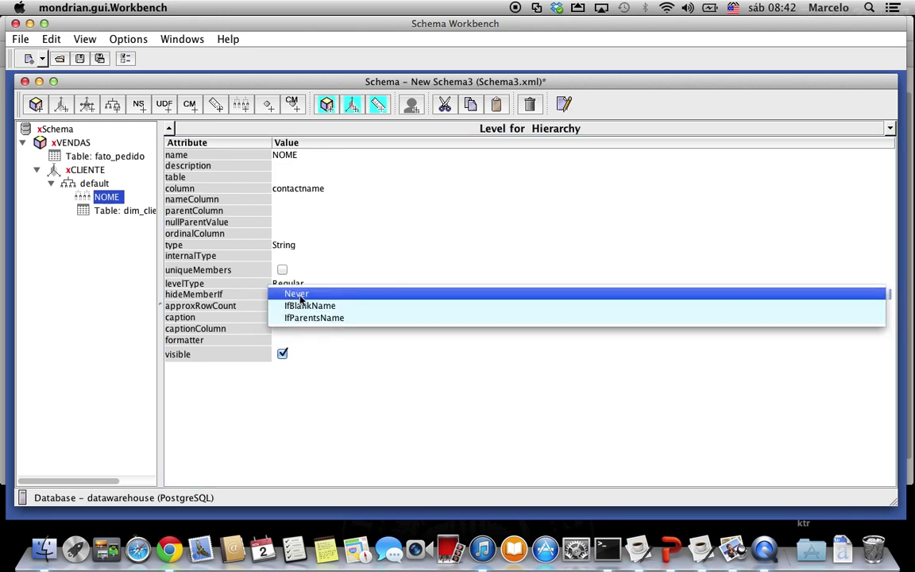
left_click(285, 294)
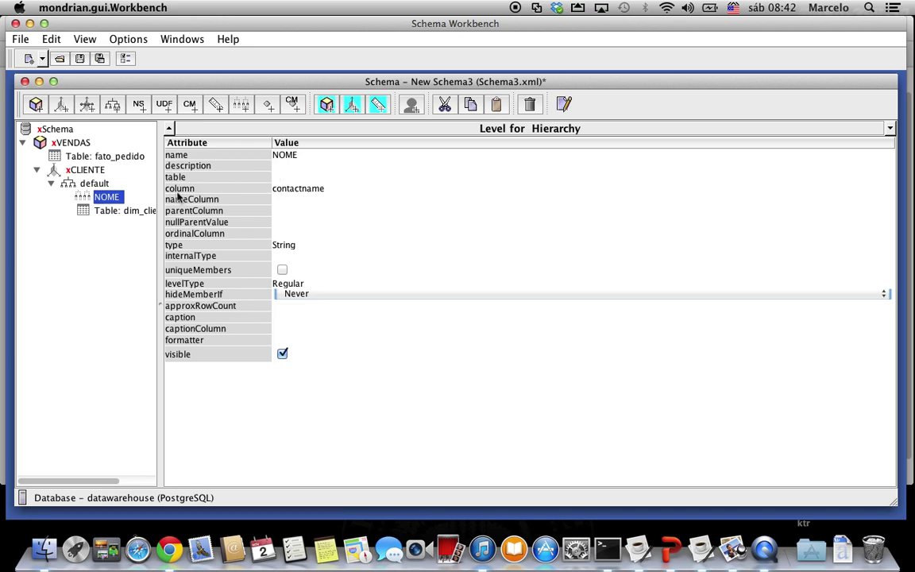
left_click(108, 198)
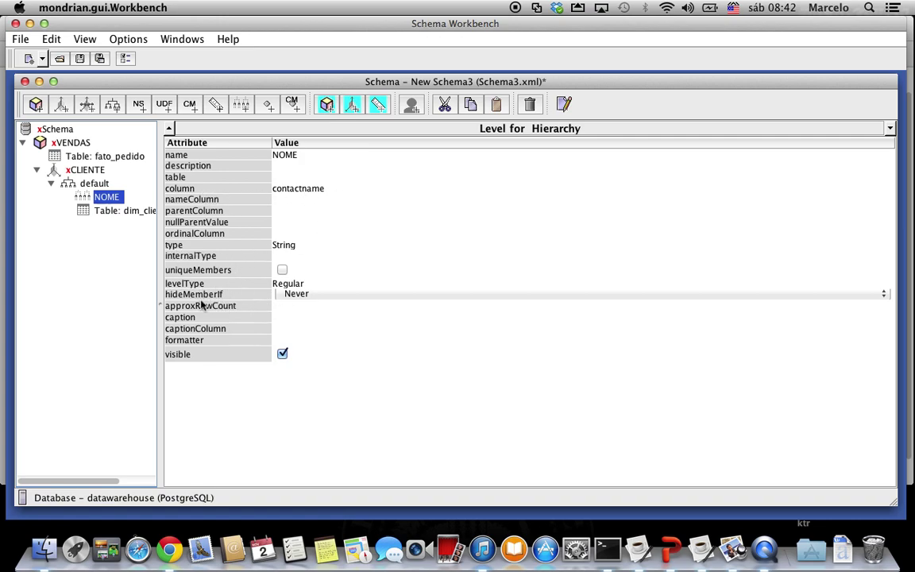
Review the hierarchy, level and table settings, and set the CLIENTE dimension's foreign key to customerid_sk.
left_click(112, 210)
left_click(85, 183)
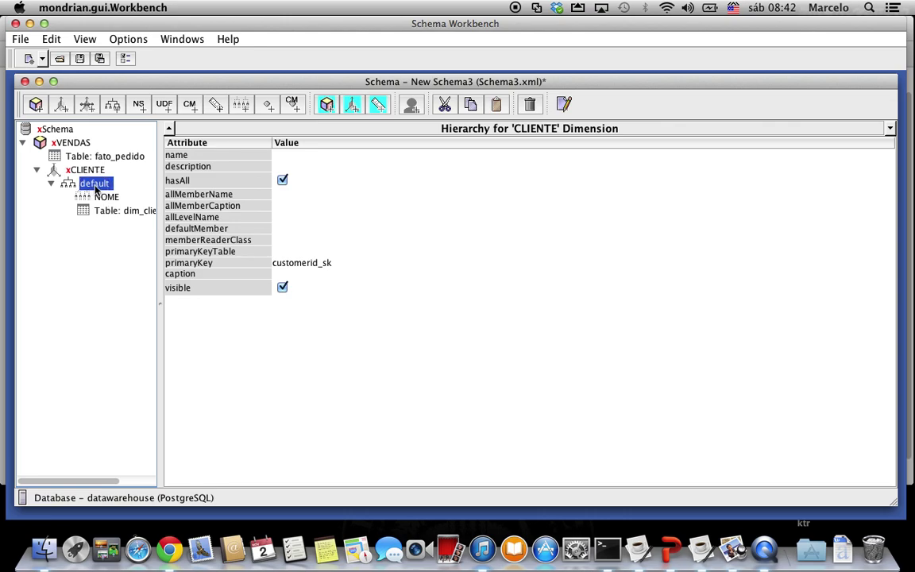
left_click(108, 197)
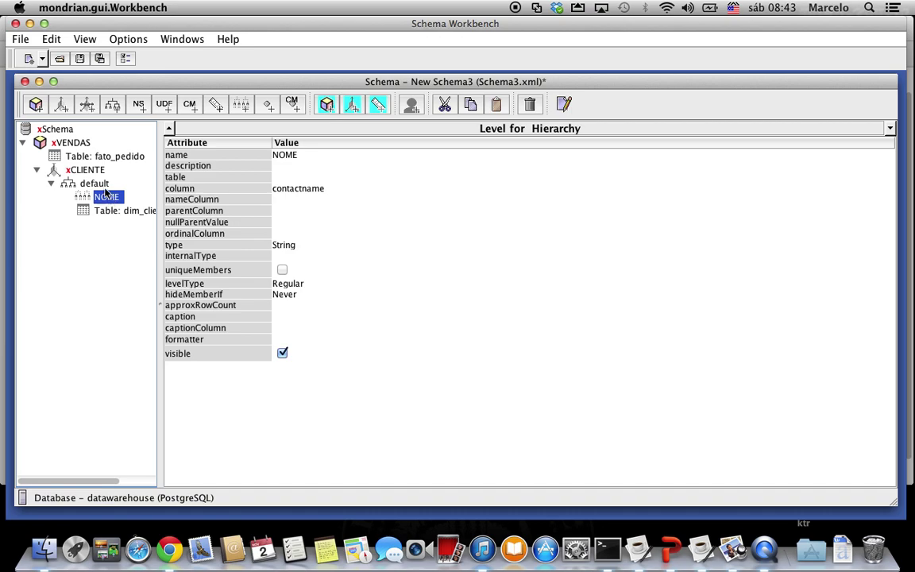
left_click(119, 210)
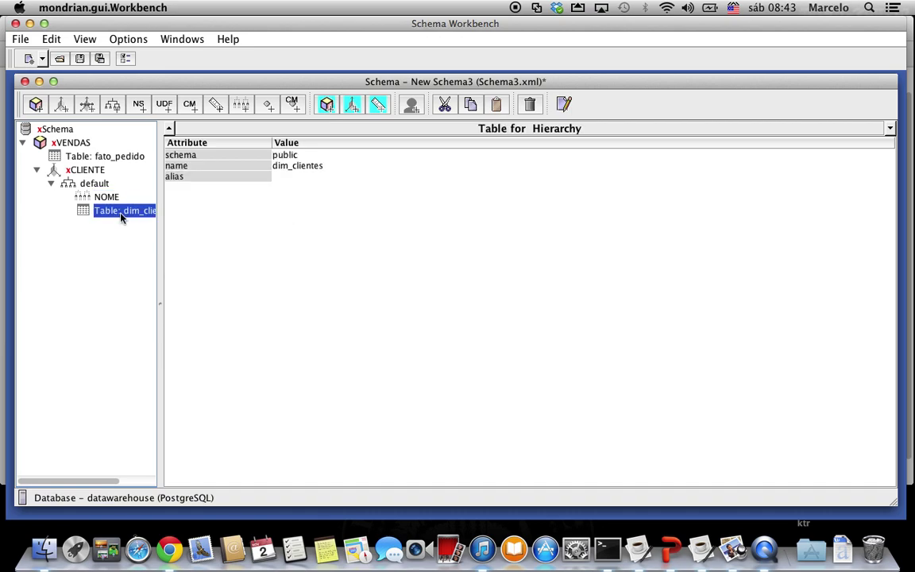
left_click(76, 172)
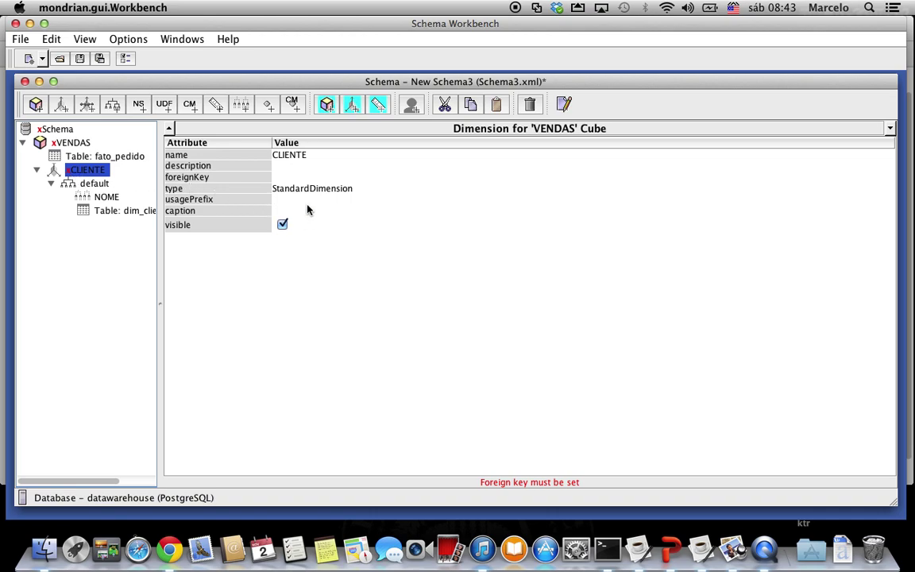
left_click(300, 178)
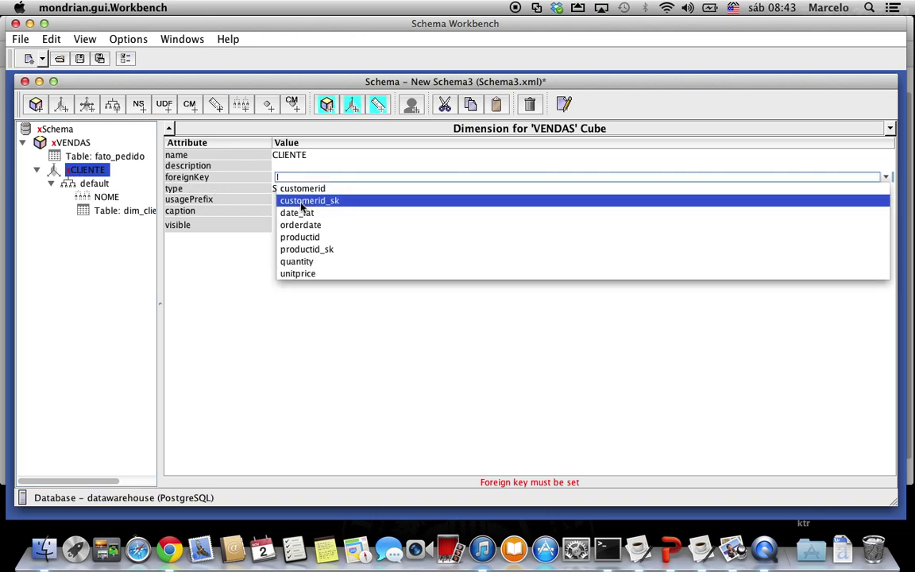
left_click(310, 203)
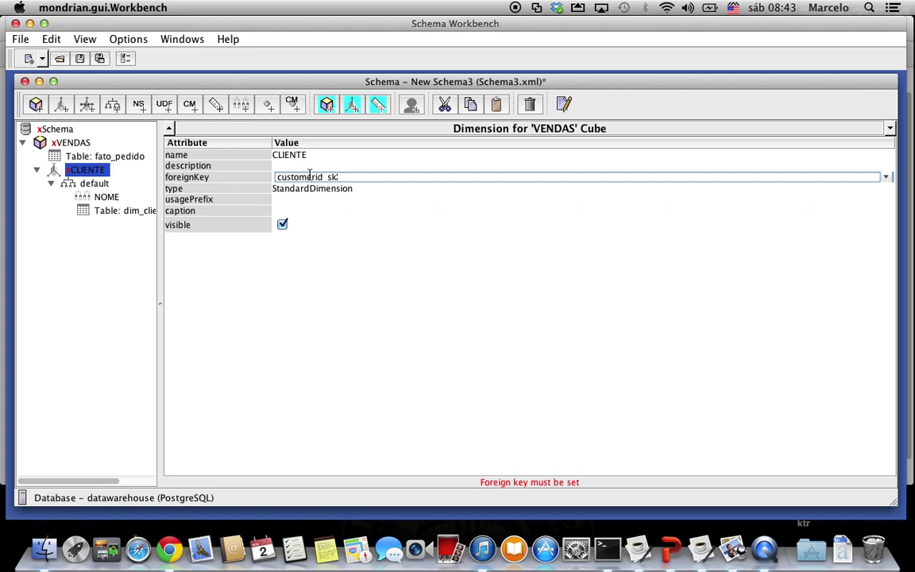
left_click(66, 140)
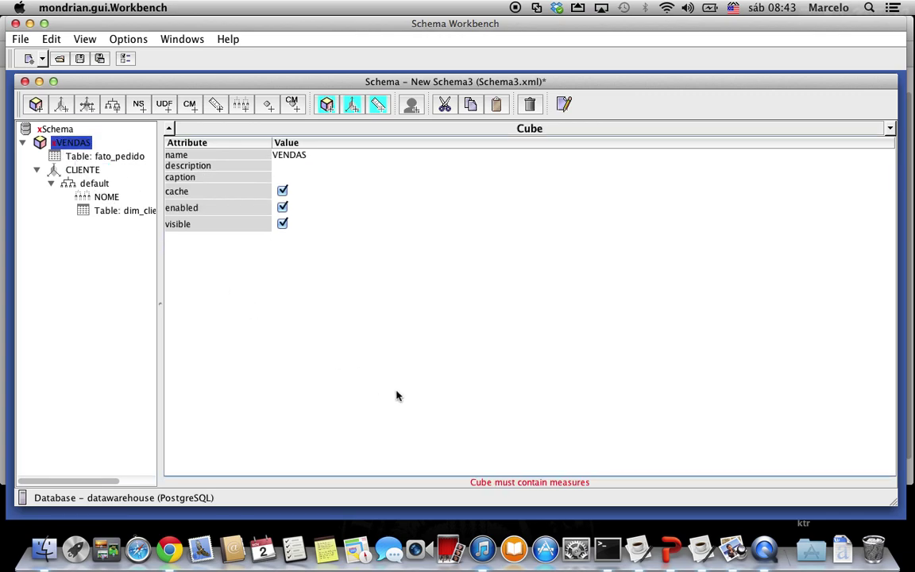
Review the CLIENTE dimension, its table and the VENDAS cube, and consult the dimensional model diagram in Preview for the measures.
left_click(67, 172)
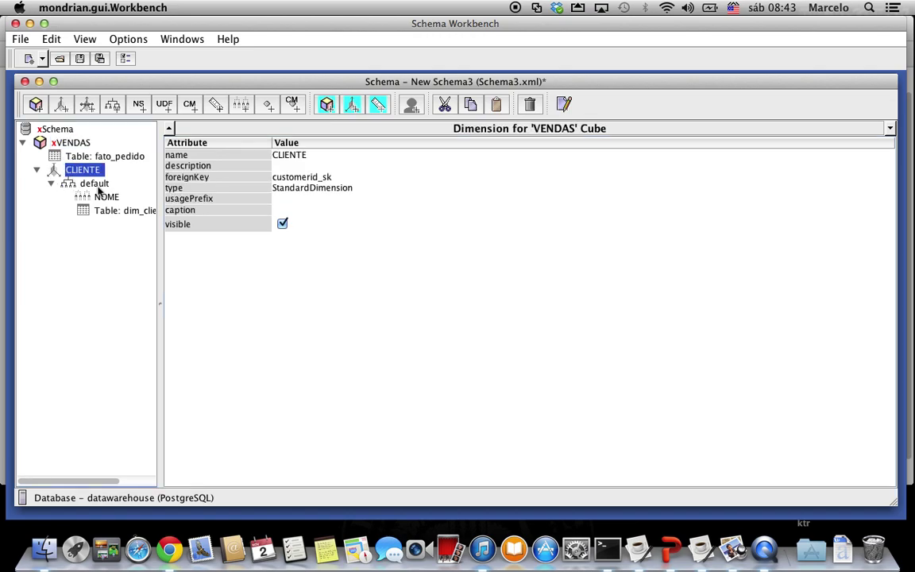
key("Down")
key("Down")
key("Down")
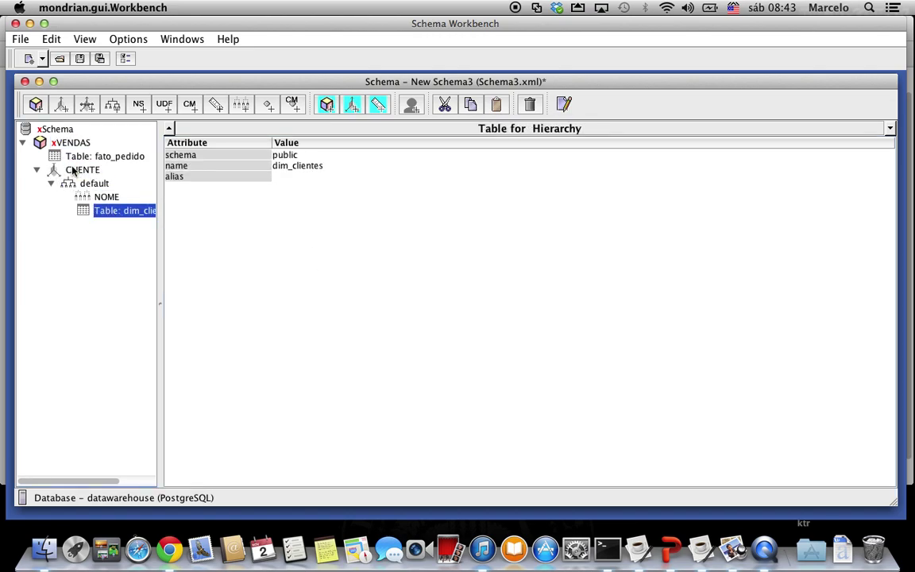
left_click(71, 171)
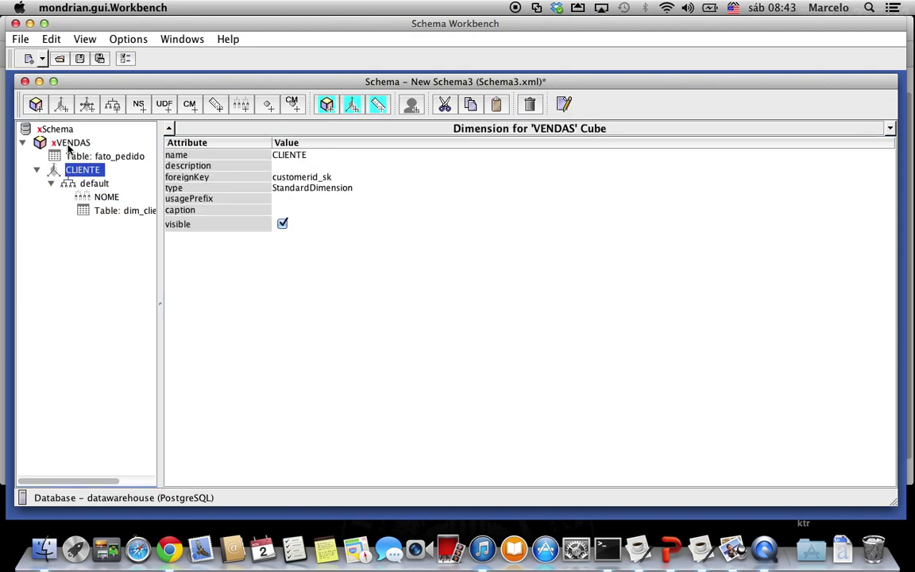
left_click(62, 142)
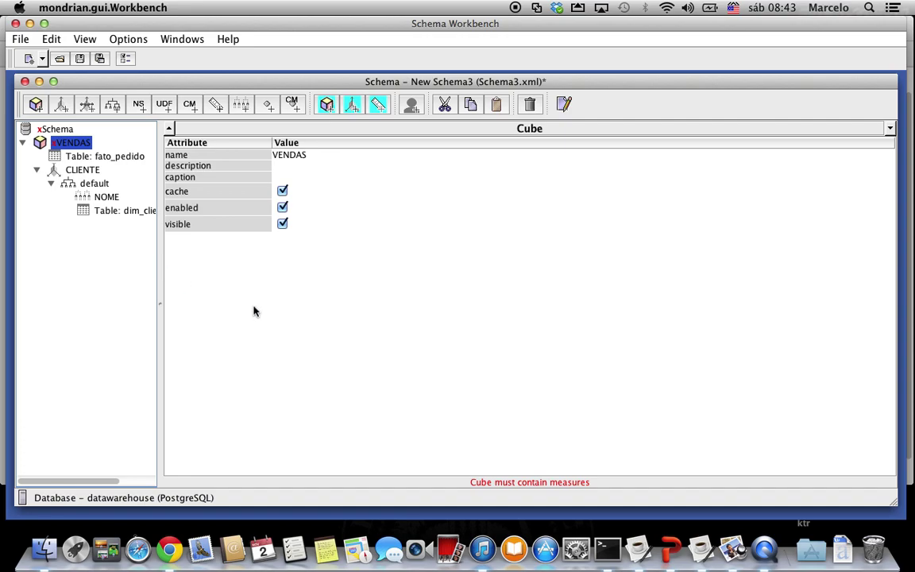
left_click(732, 548)
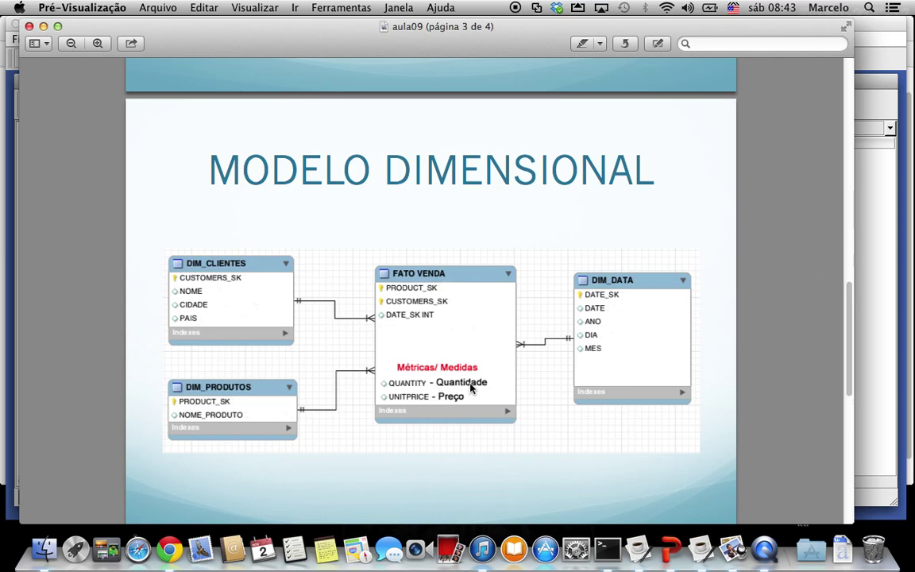
left_click(43, 27)
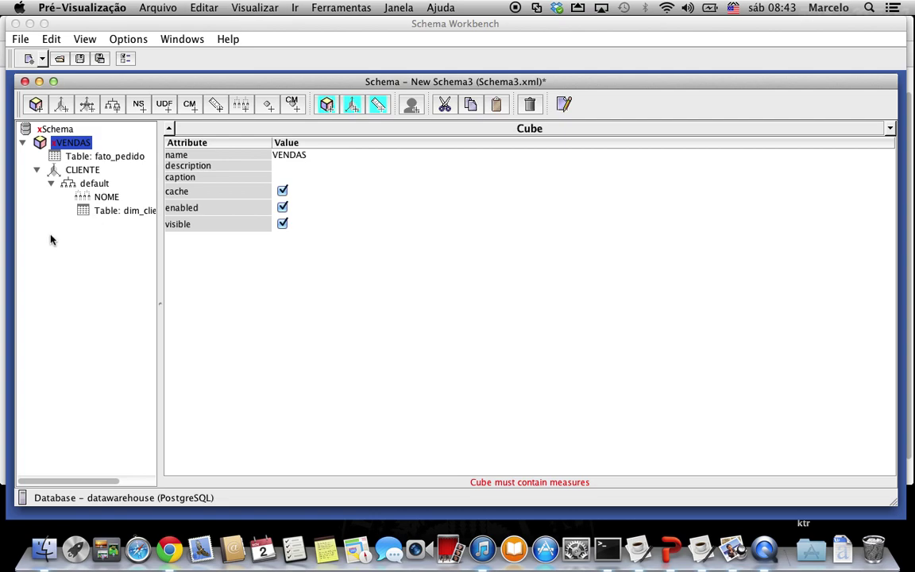
Add a measure named QUANTIDADE to the VENDAS cube.
right_click(63, 143)
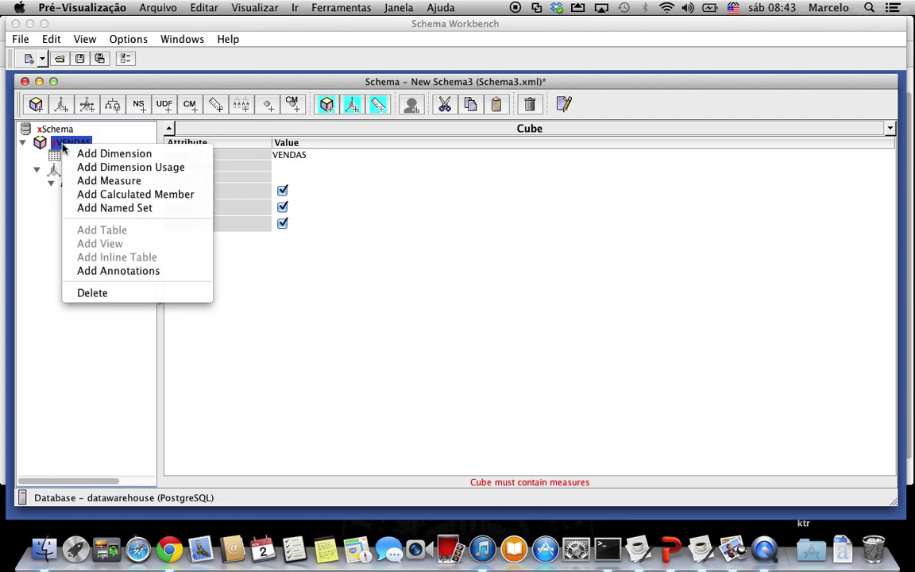
left_click(124, 185)
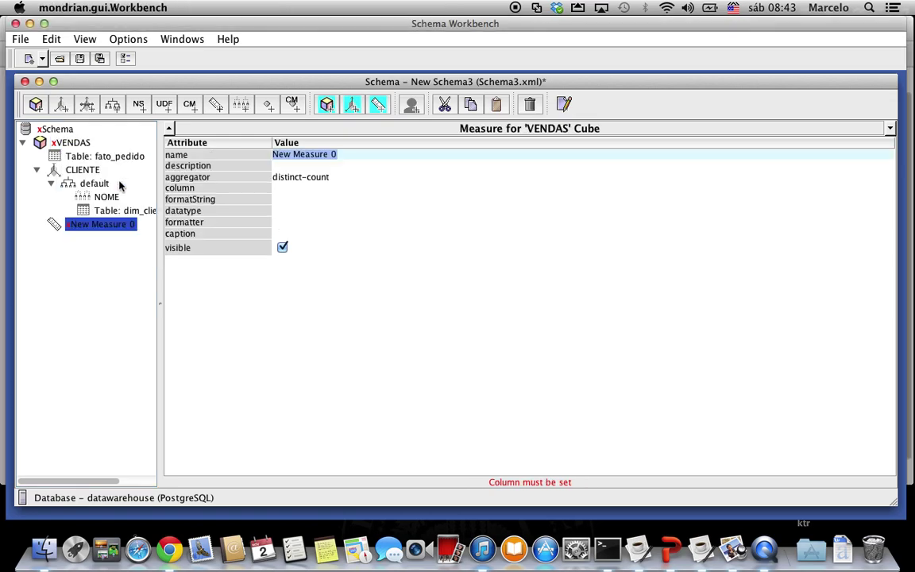
left_click(58, 144)
right_click(58, 145)
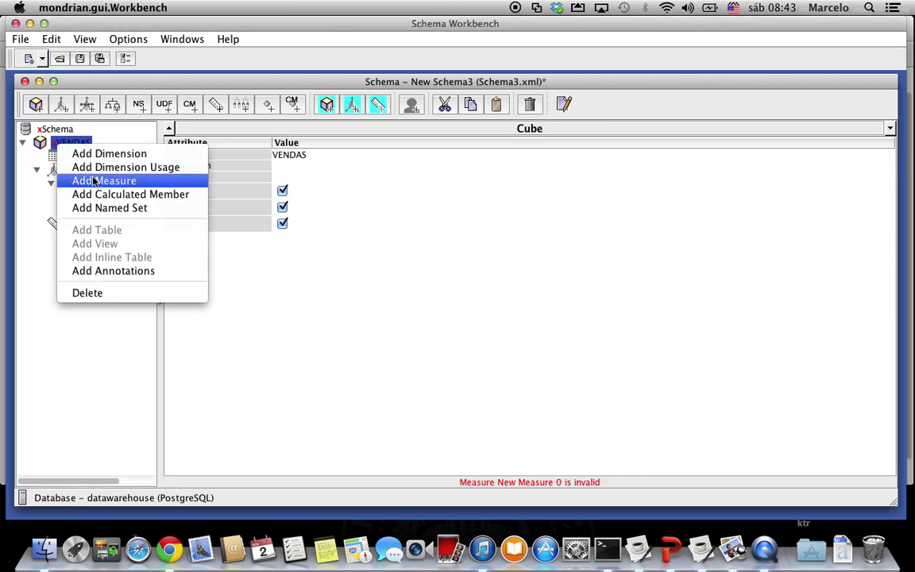
left_click(44, 231)
left_click(92, 226)
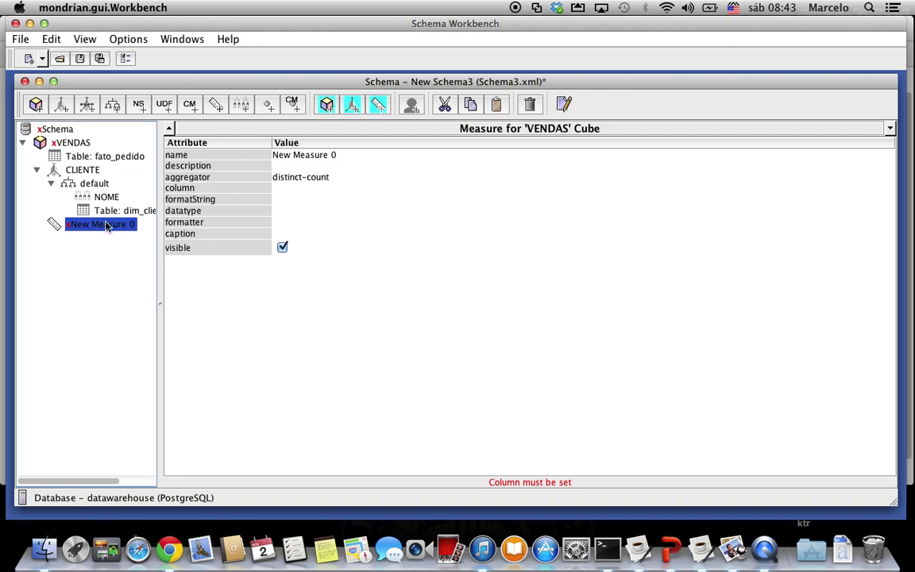
double_click(347, 154)
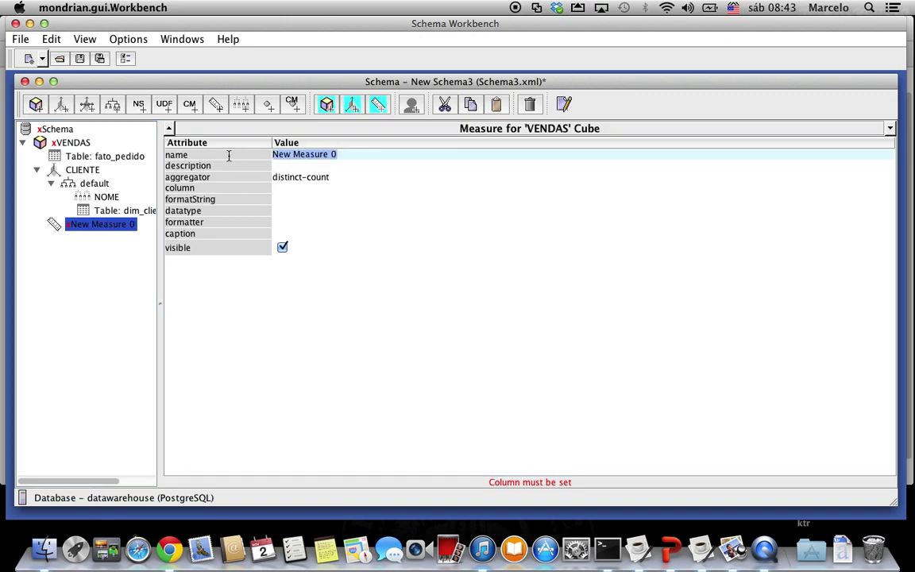
type("QUANTIDADE")
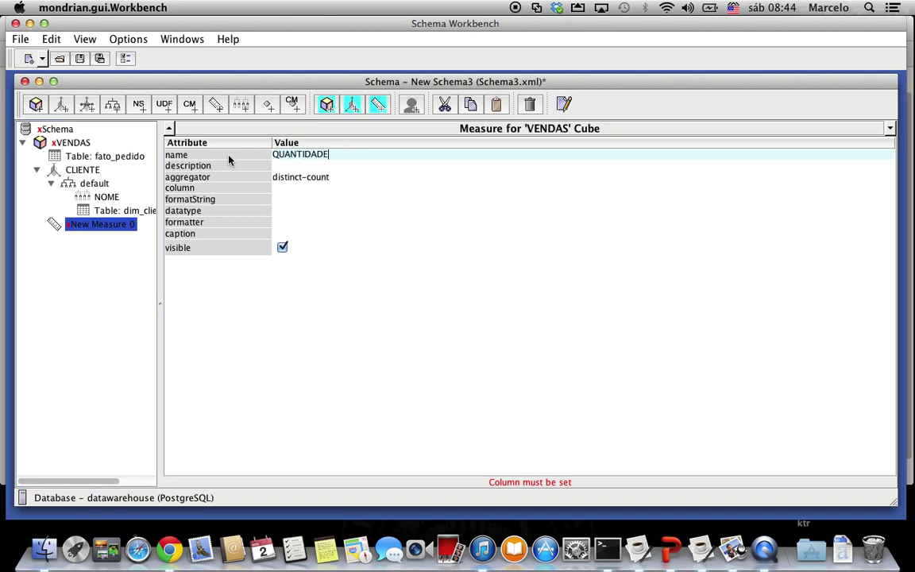
key("Return")
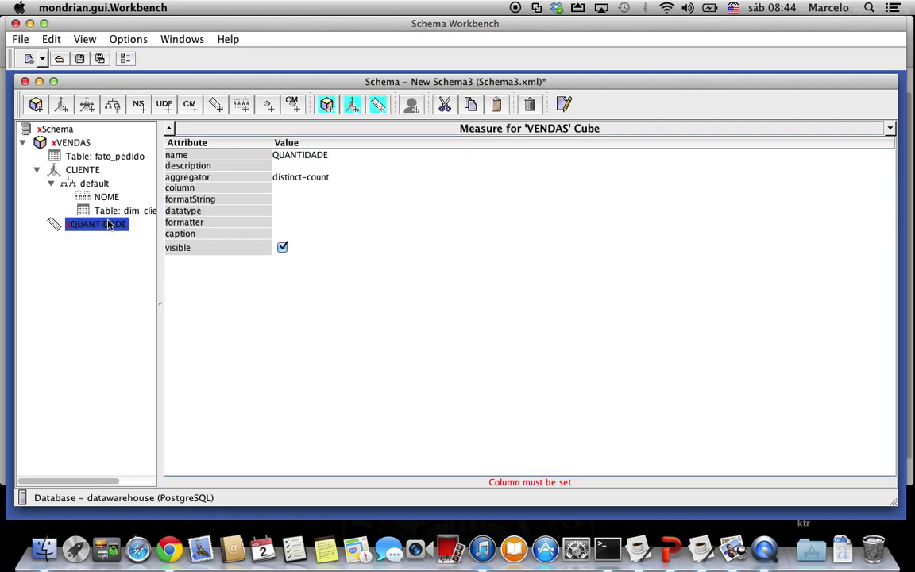
Set the QUANTIDADE measure's aggregator to count and its datatype to Integer.
left_click(304, 177)
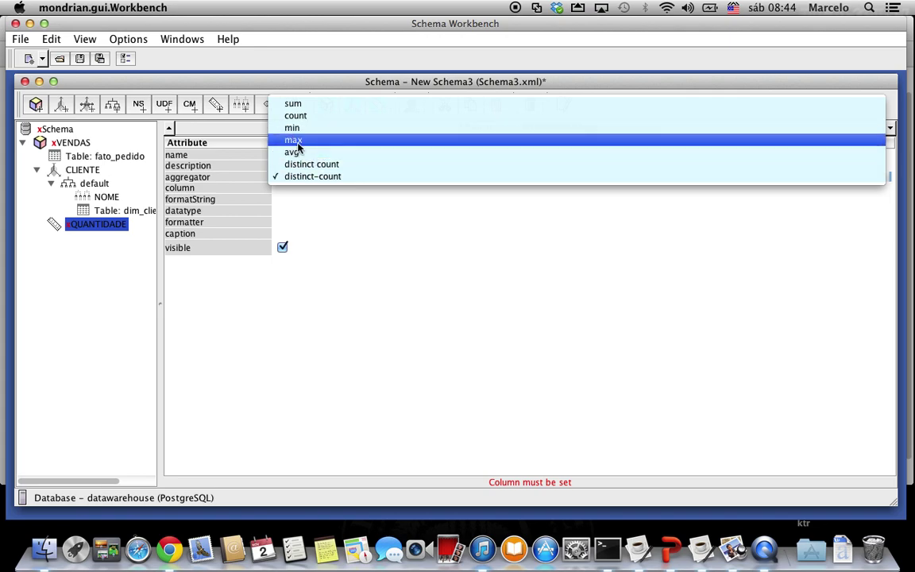
left_click(310, 117)
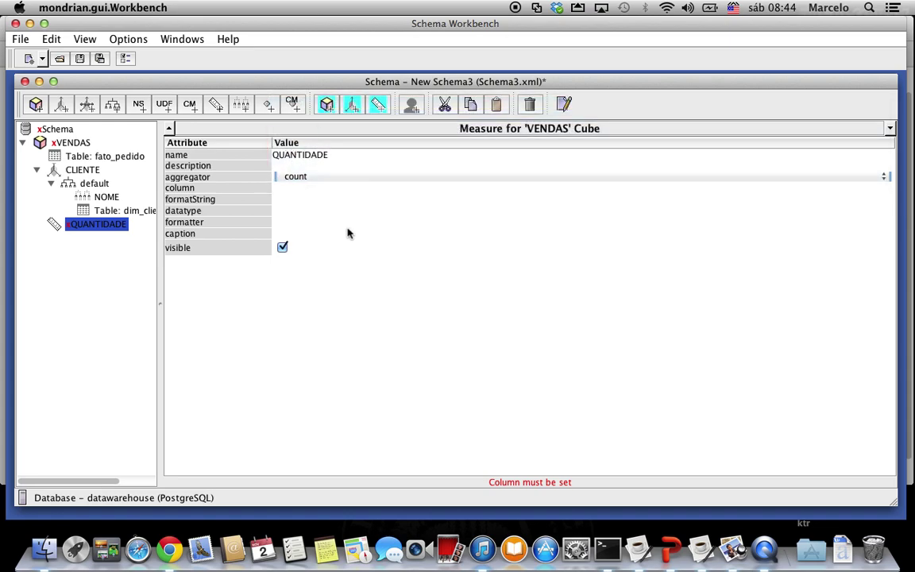
left_click(291, 200)
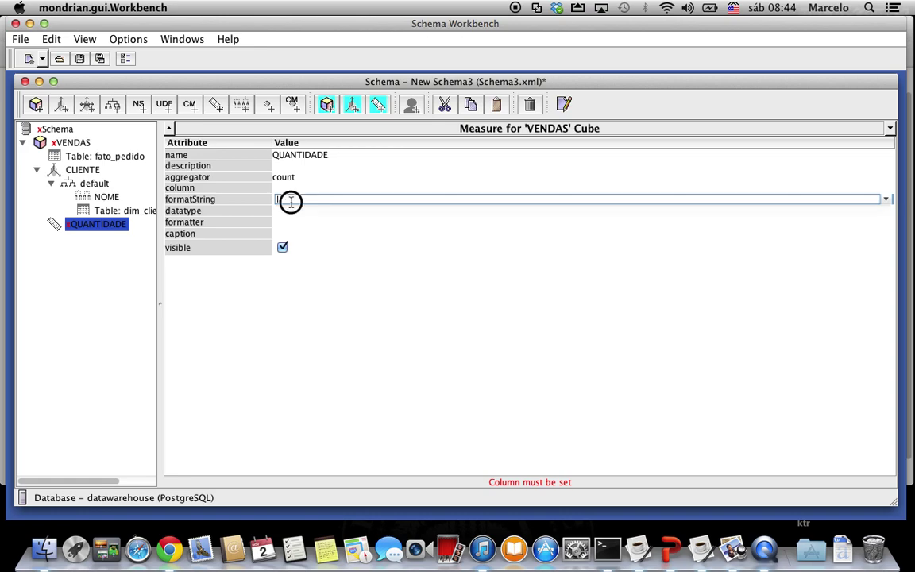
left_click(283, 212)
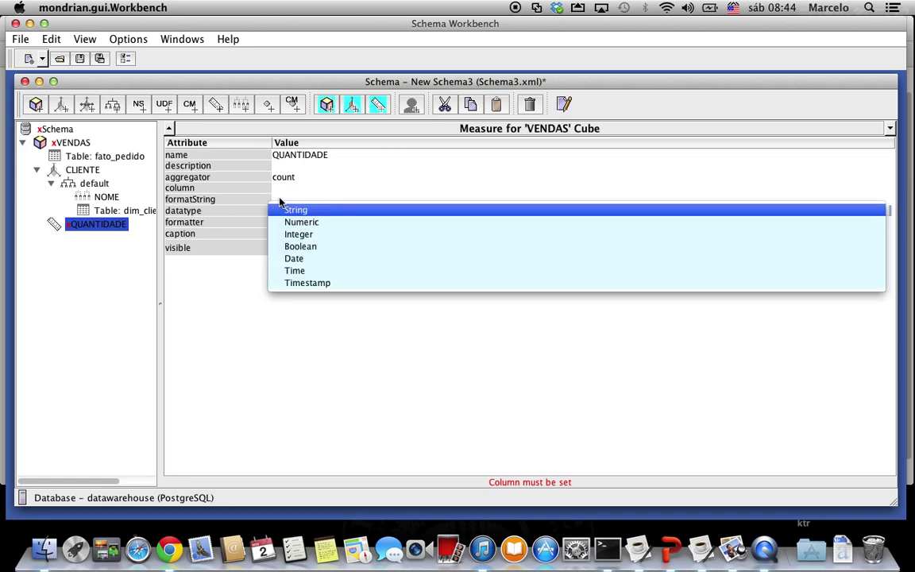
left_click(303, 235)
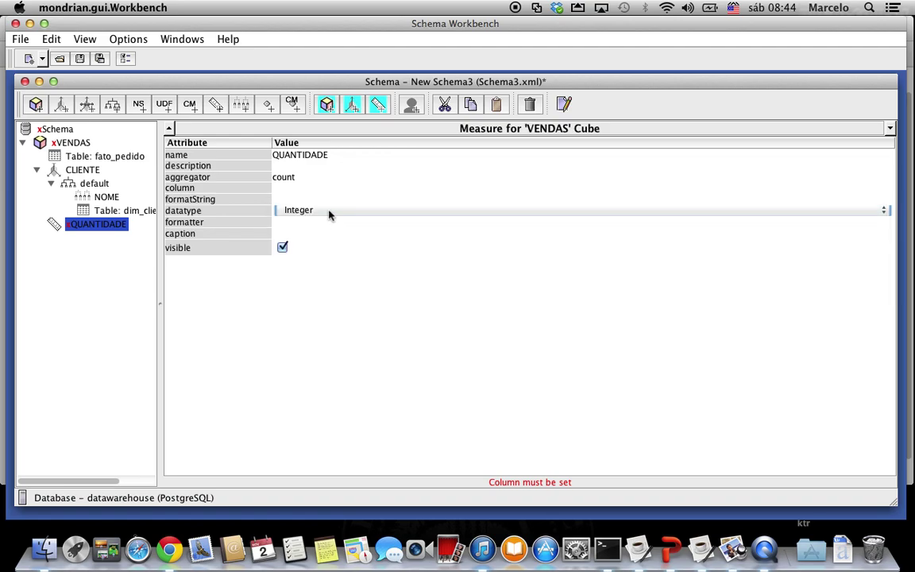
left_click(292, 199)
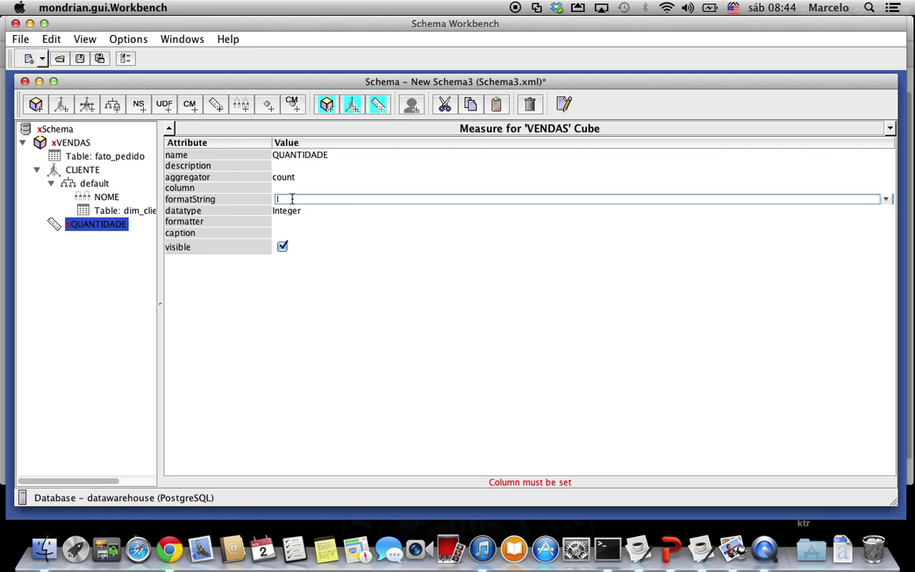
type("#00")
key("BackSpace")
key("BackSpace")
key("BackSpace")
key("BackSpace")
left_click(111, 210)
left_click(97, 224)
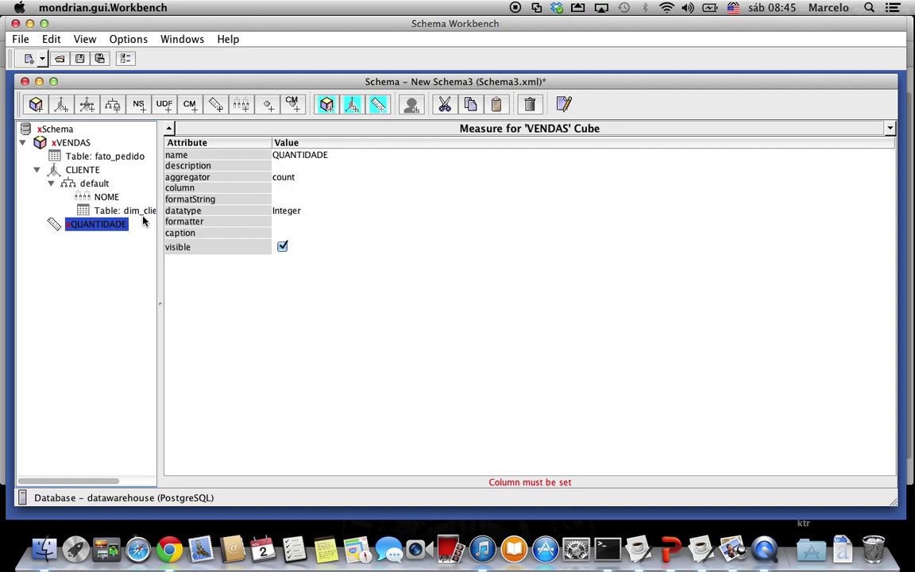
Examine the settings of the VENDAS cube, its fact table, the CLIENTE dimension with its hierarchy, and the QUANTIDADE measure.
left_click(70, 145)
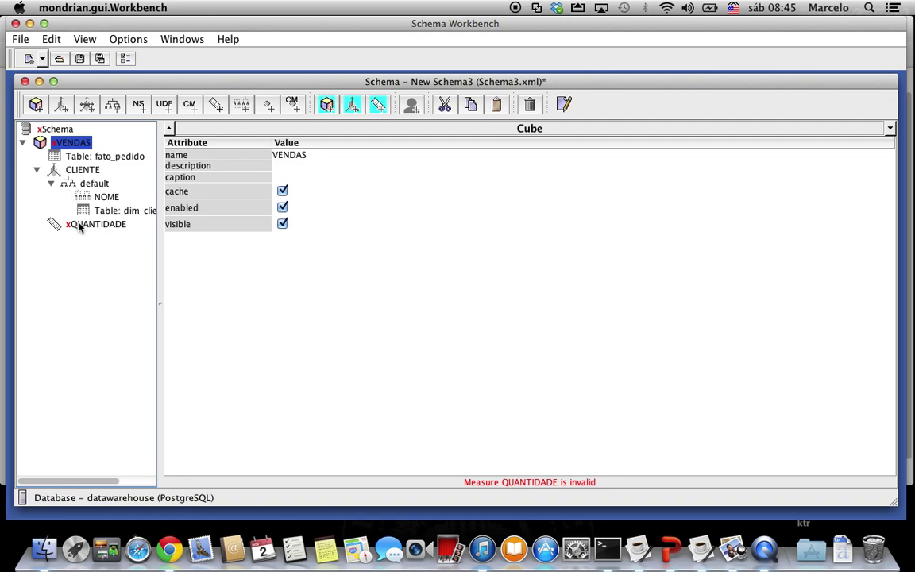
left_click(48, 132)
left_click(62, 146)
left_click(22, 143)
left_click(22, 143)
left_click(53, 158)
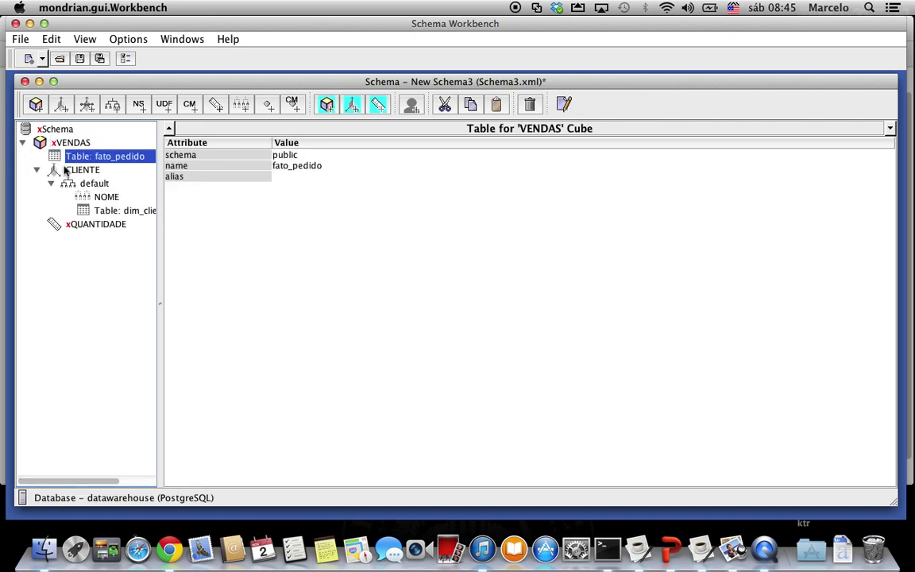
left_click(36, 170)
left_click(38, 170)
left_click(81, 225)
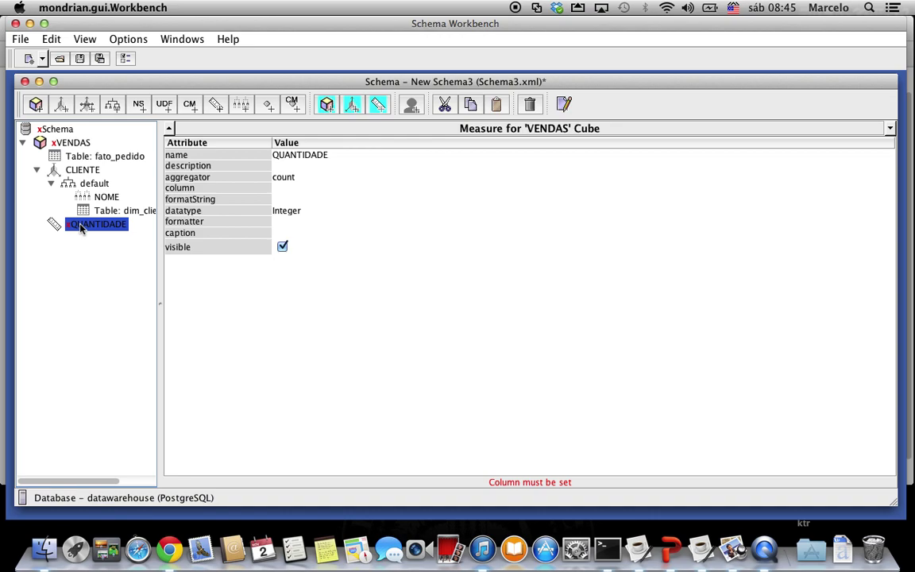
left_click(88, 210)
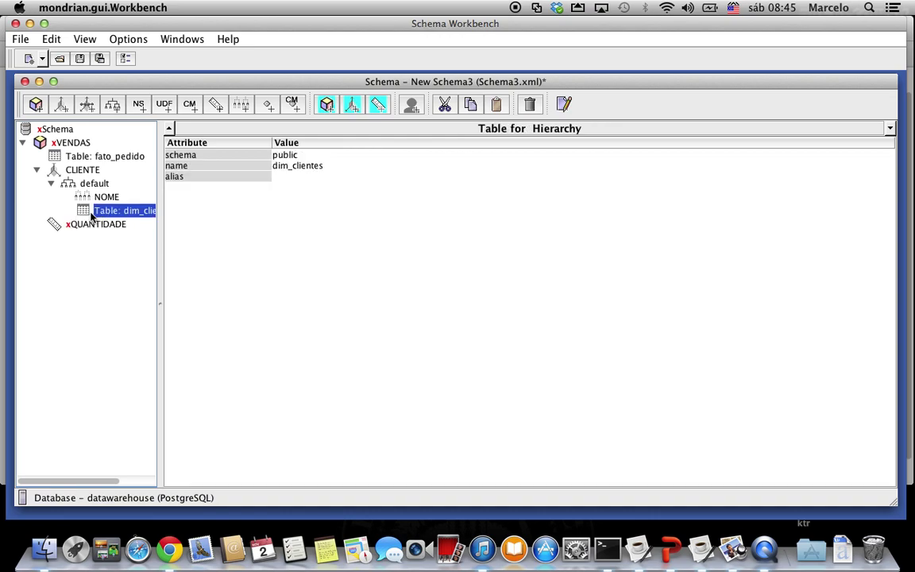
left_click(97, 197)
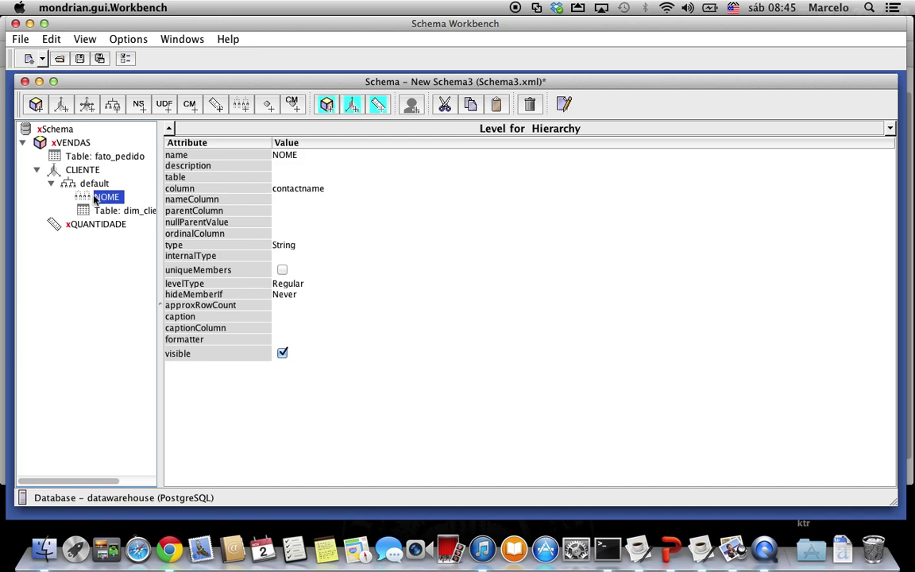
left_click(91, 185)
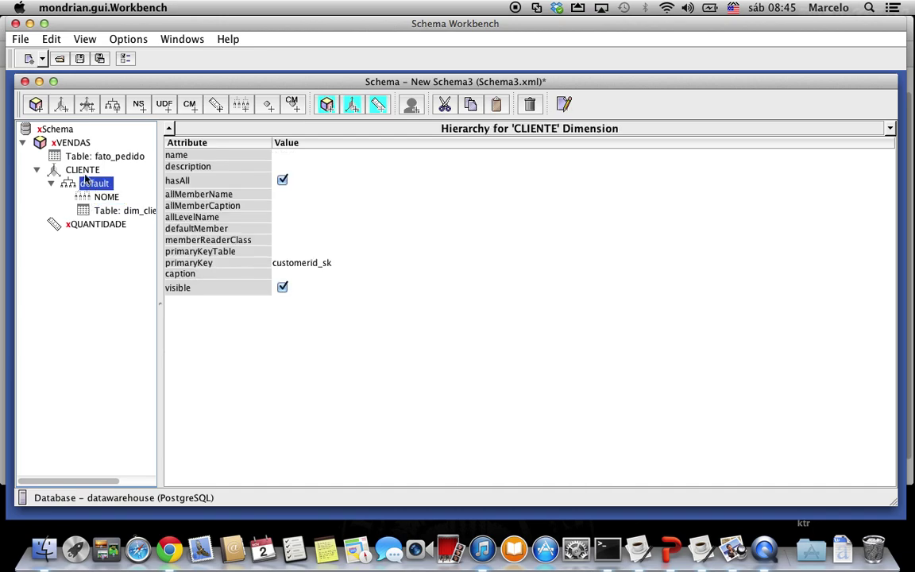
left_click(82, 173)
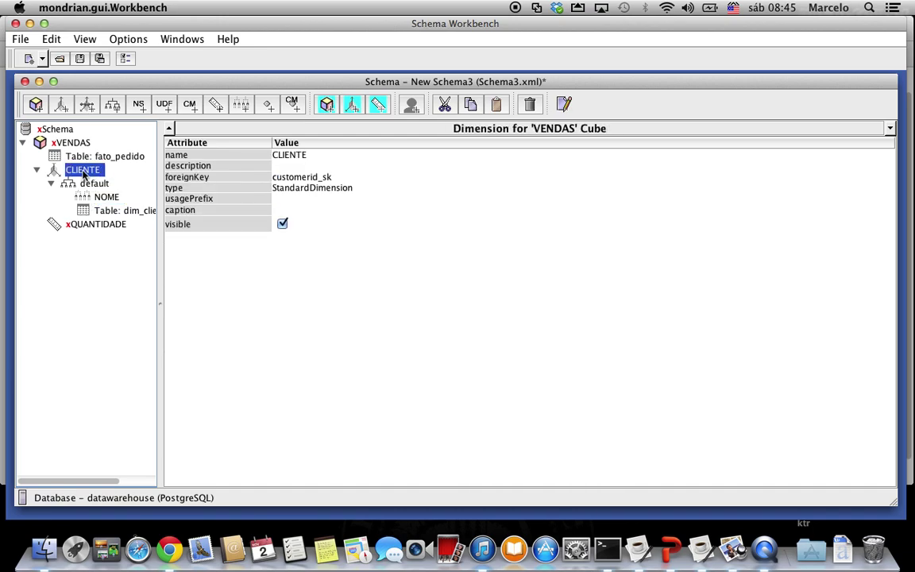
left_click(80, 157)
left_click(70, 144)
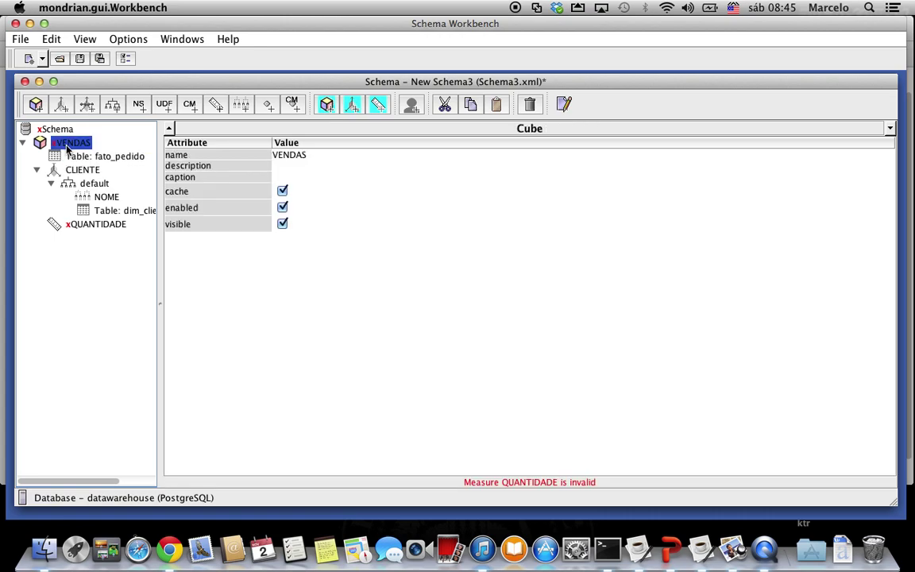
Set the QUANTIDADE measure's column to quantity, and recheck the measure, the VENDAS cube and the CLIENTE dimension.
left_click(83, 226)
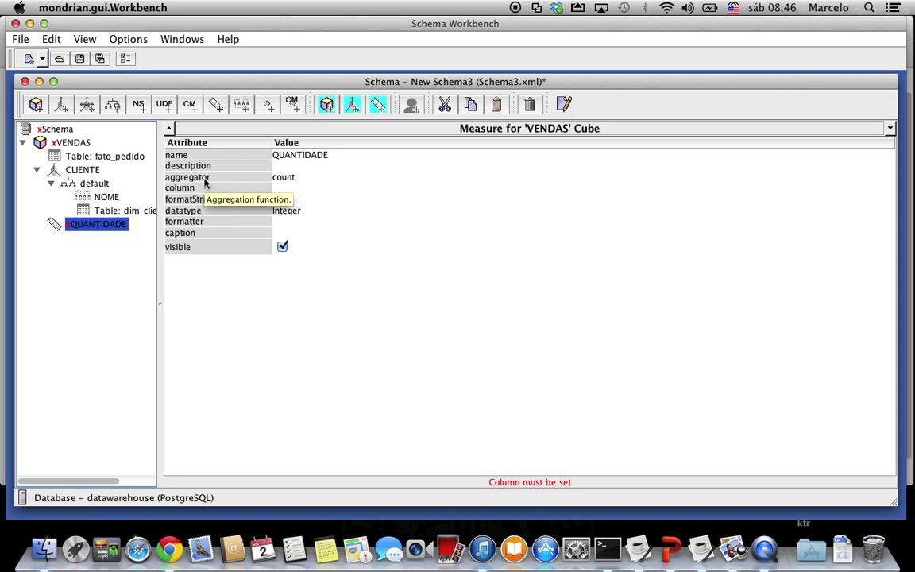
left_click(277, 188)
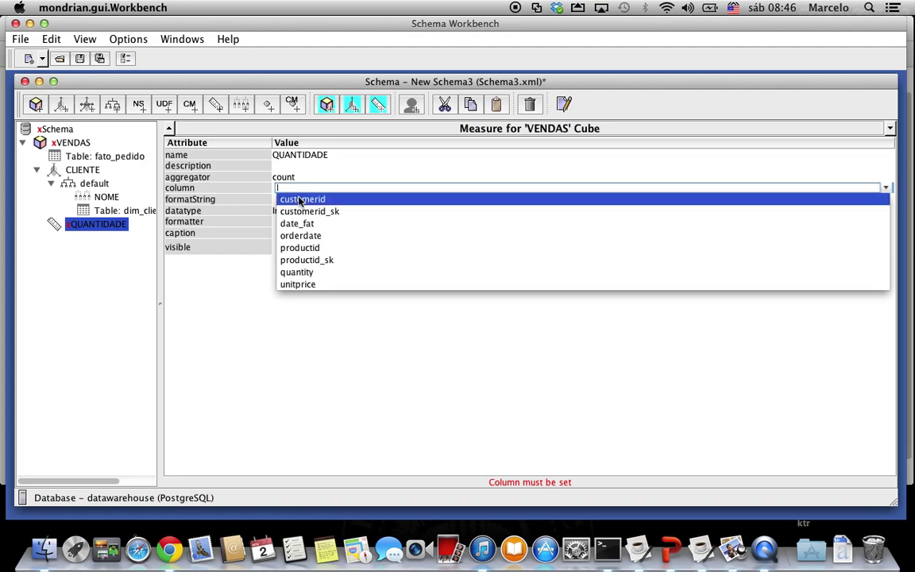
left_click(318, 273)
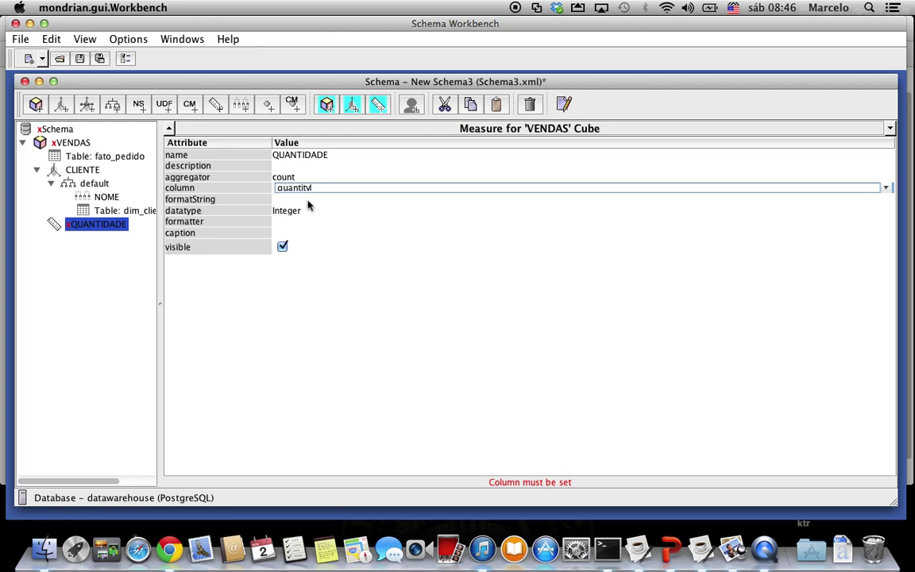
left_click(93, 212)
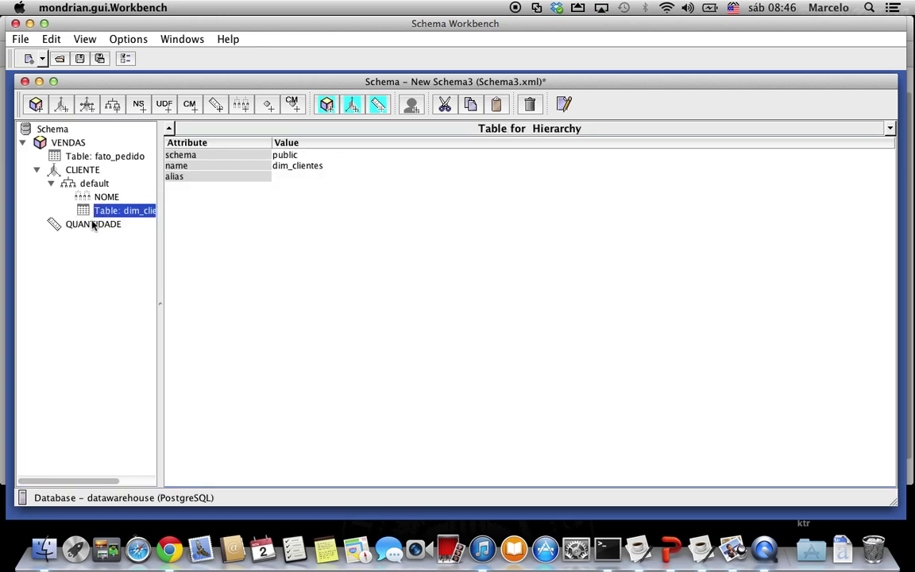
left_click(101, 227)
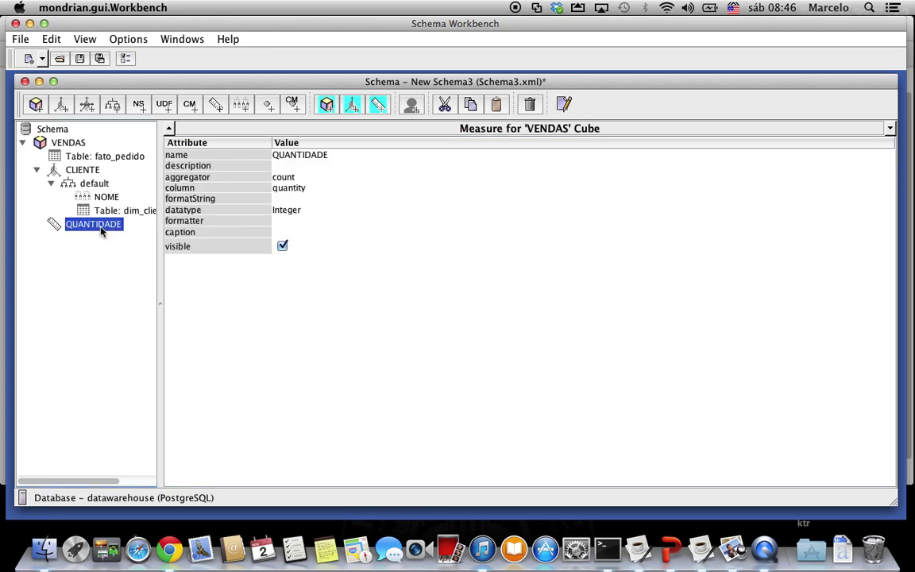
left_click(93, 213)
left_click(106, 228)
left_click(53, 142)
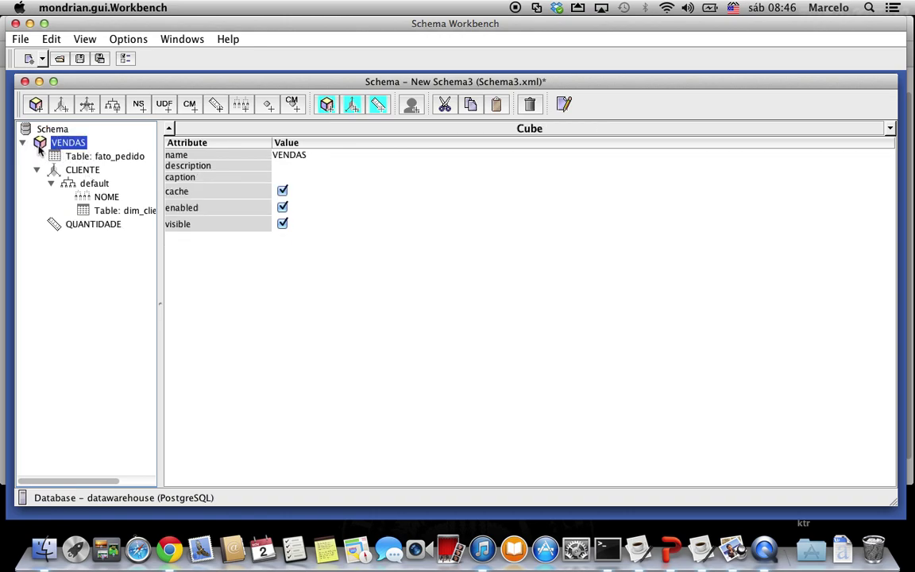
left_click(84, 170)
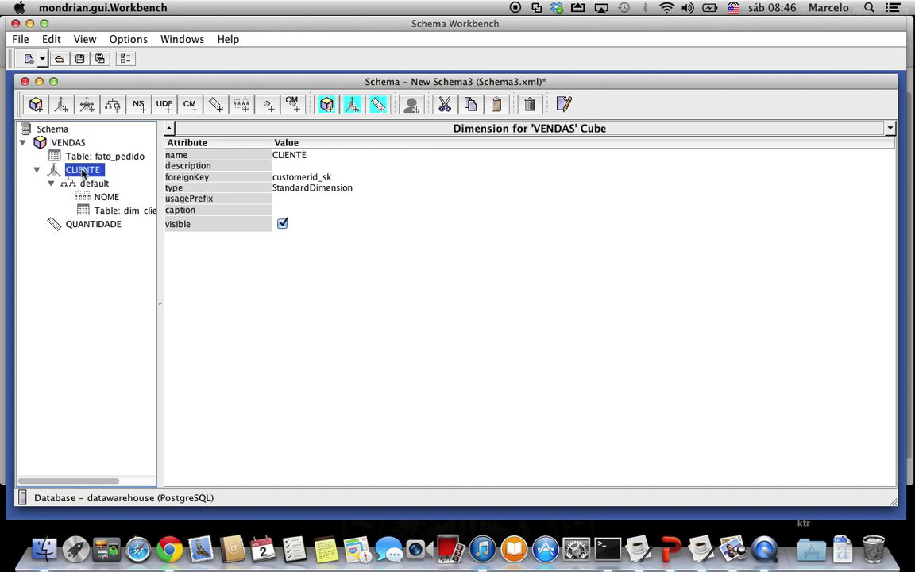
Consult the dimensional model slide in the aula09 document in Preview, and recheck the CLIENTE dimension and QUANTIDADE measure in Schema Workbench.
left_click(37, 170)
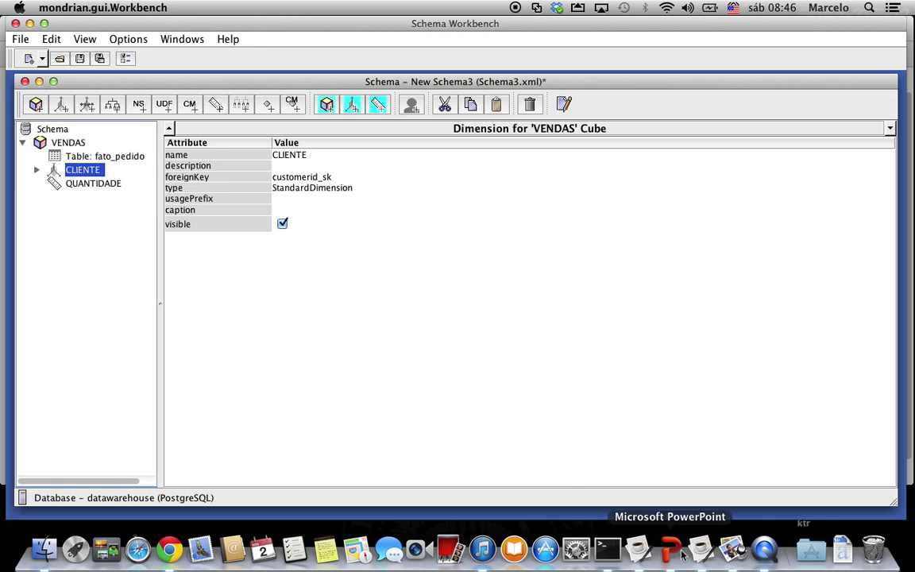
left_click(731, 547)
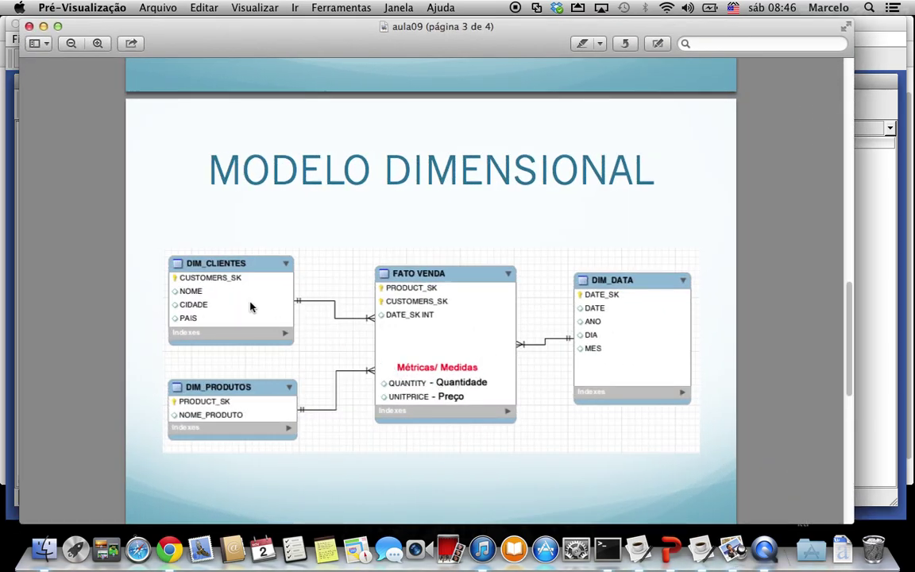
left_click(43, 27)
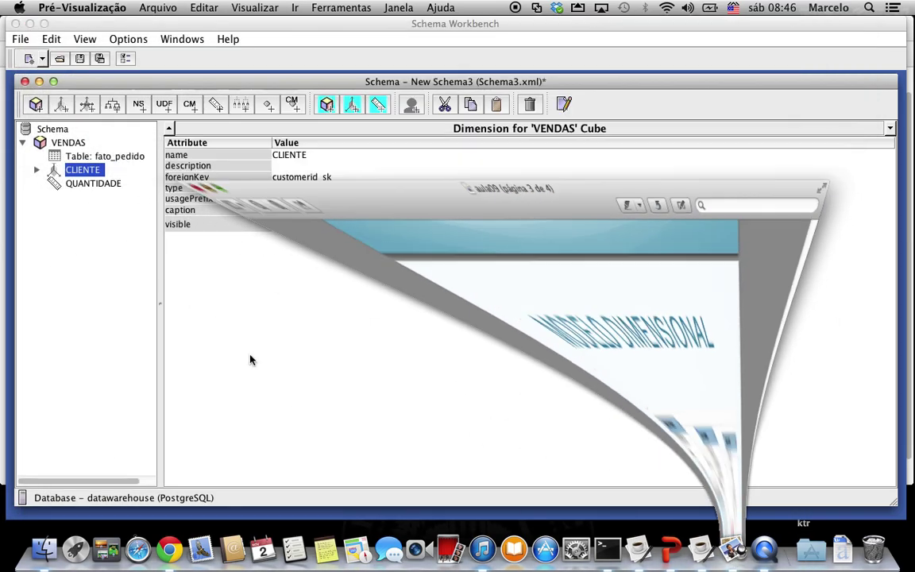
left_click(81, 159)
left_click(82, 169)
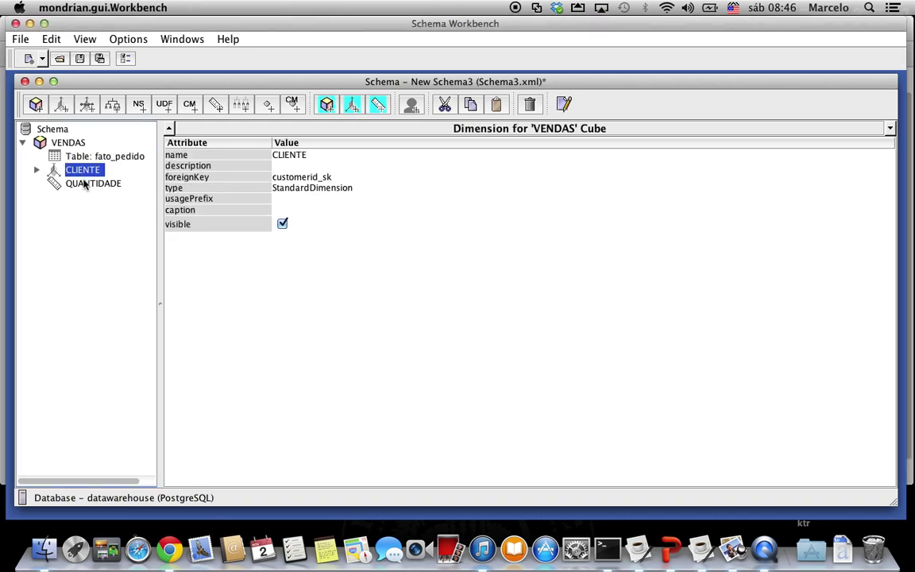
left_click(93, 182)
left_click(81, 169)
Add a dimension named PRODUTOS to the VENDAS cube.
left_click(66, 142)
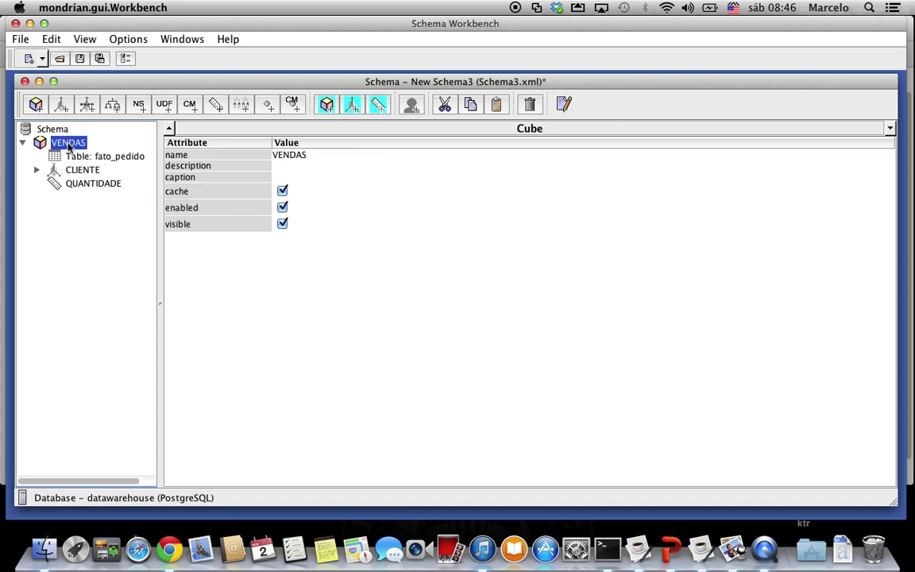
right_click(69, 144)
left_click(114, 154)
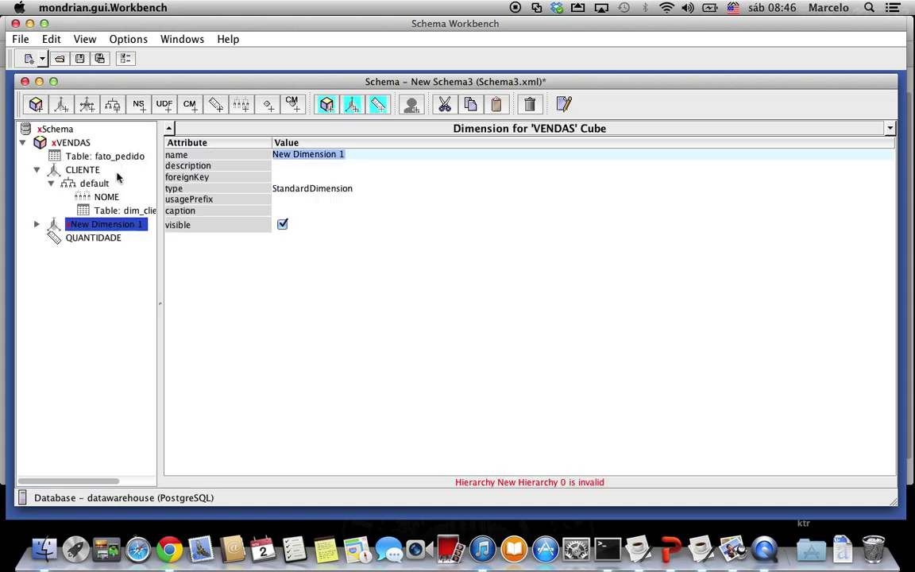
left_click(347, 154)
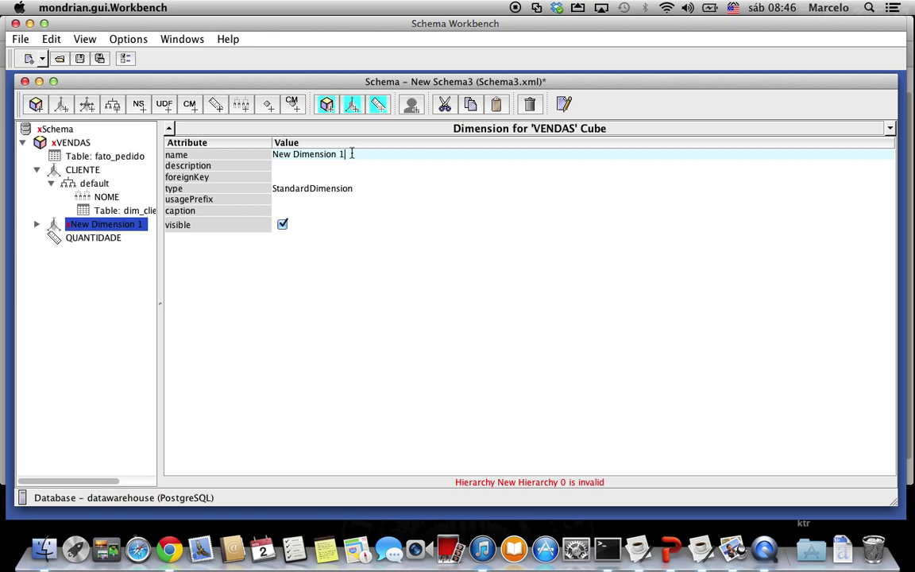
left_click_drag(348, 153, 246, 154)
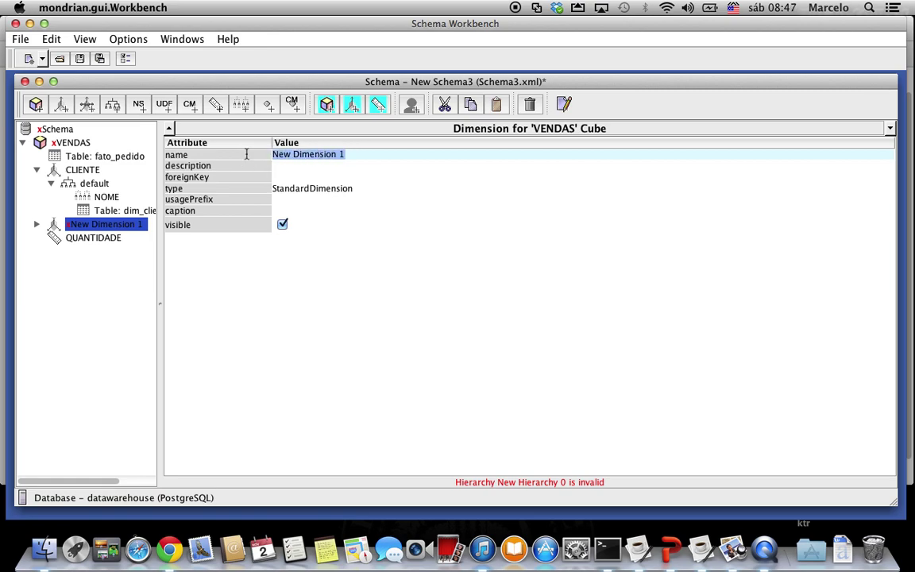
type("PRODUTOS")
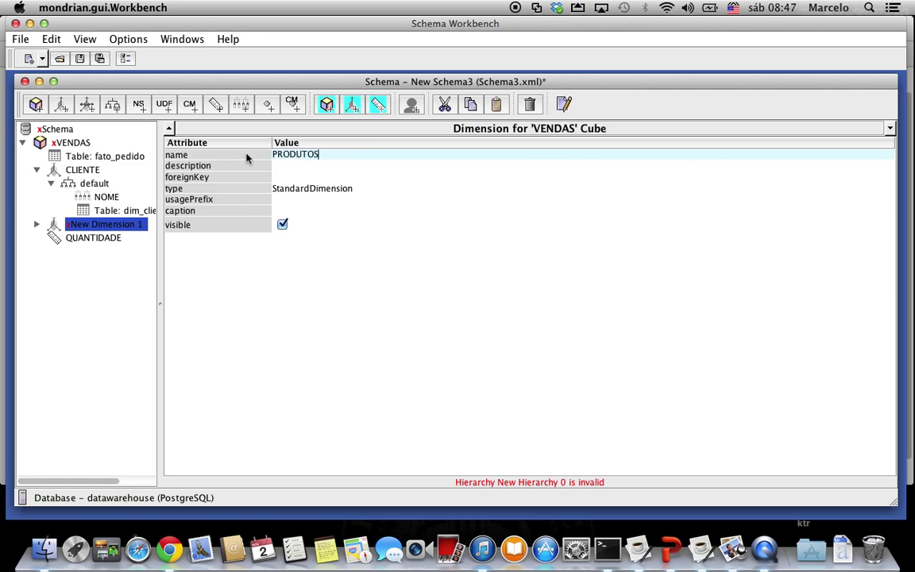
key("Return")
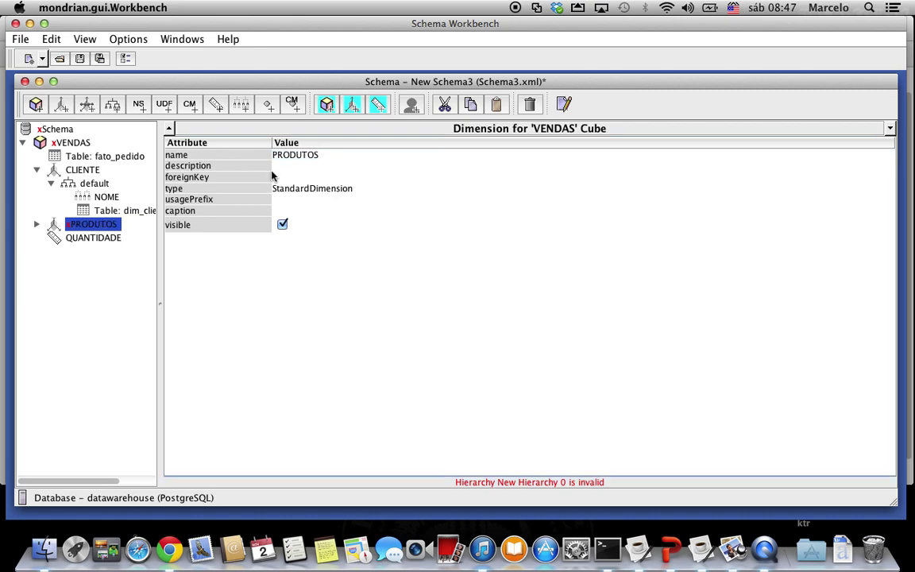
Add a table and a level to the hierarchy of the PRODUTOS dimension.
left_click(36, 224)
left_click(99, 240)
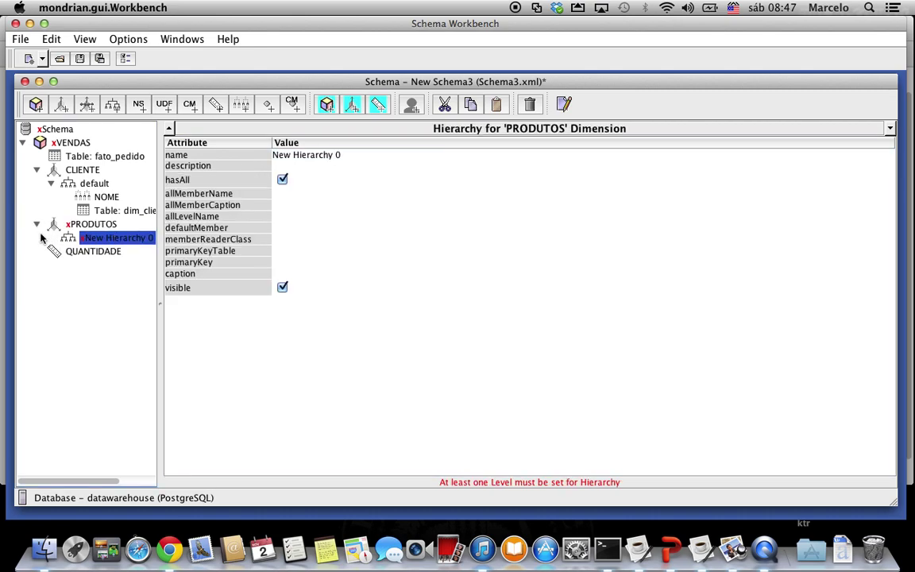
left_click(36, 224)
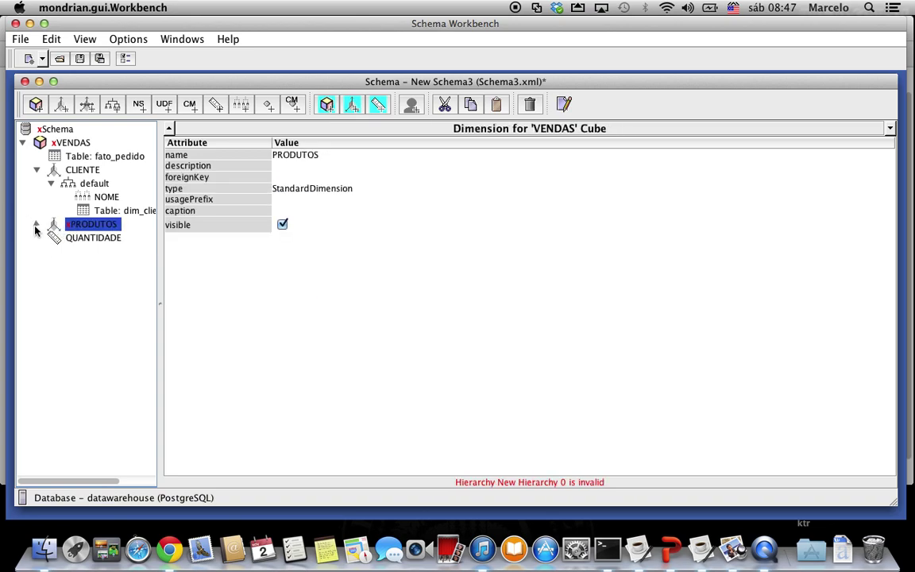
left_click(37, 224)
left_click(86, 238)
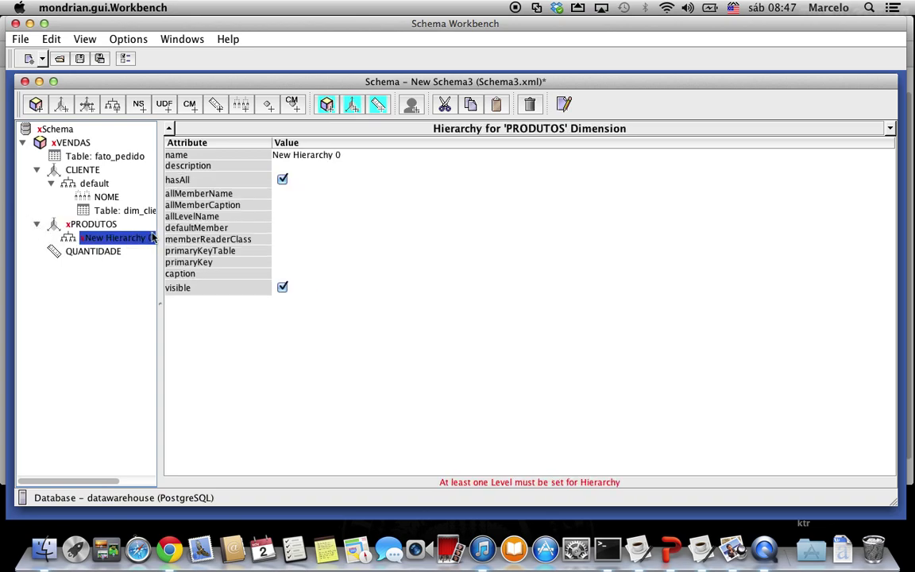
right_click(115, 240)
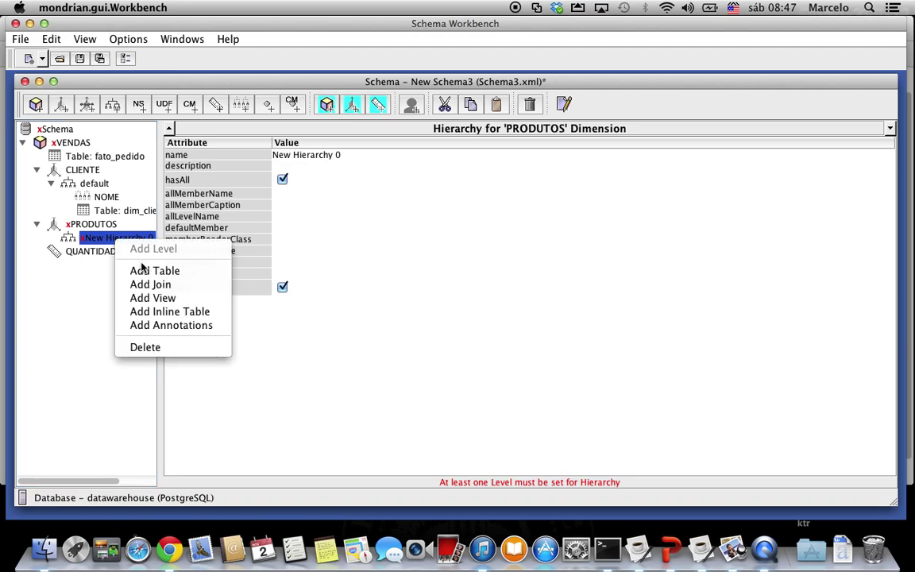
left_click(125, 266)
left_click(93, 240)
right_click(94, 242)
left_click(120, 247)
Set the table of the PRODUTOS hierarchy to public->dim_produtos.
key("Down")
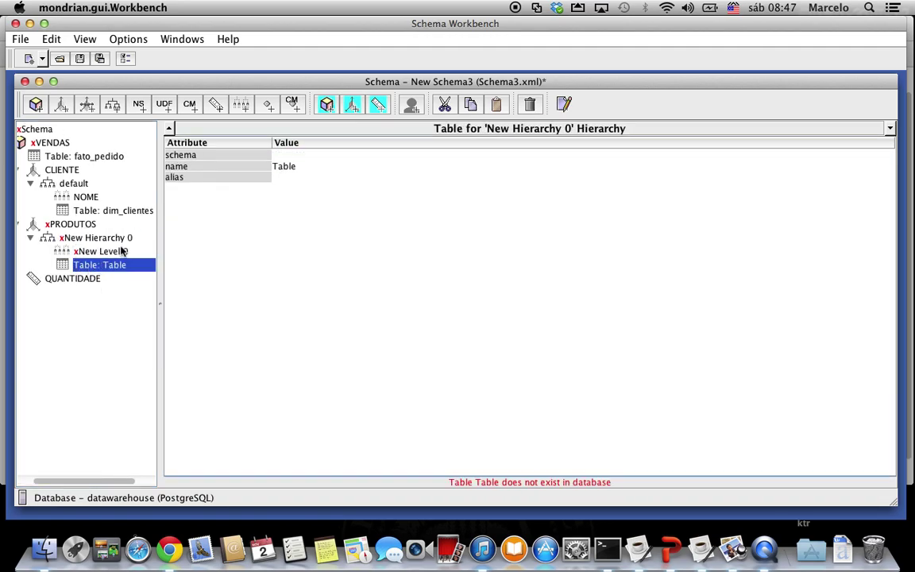
left_click(279, 167)
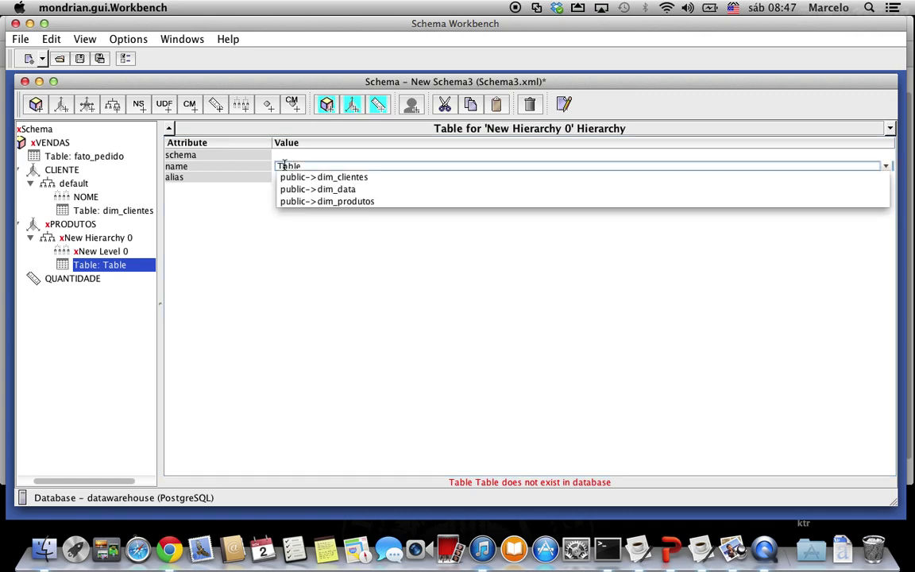
left_click(349, 201)
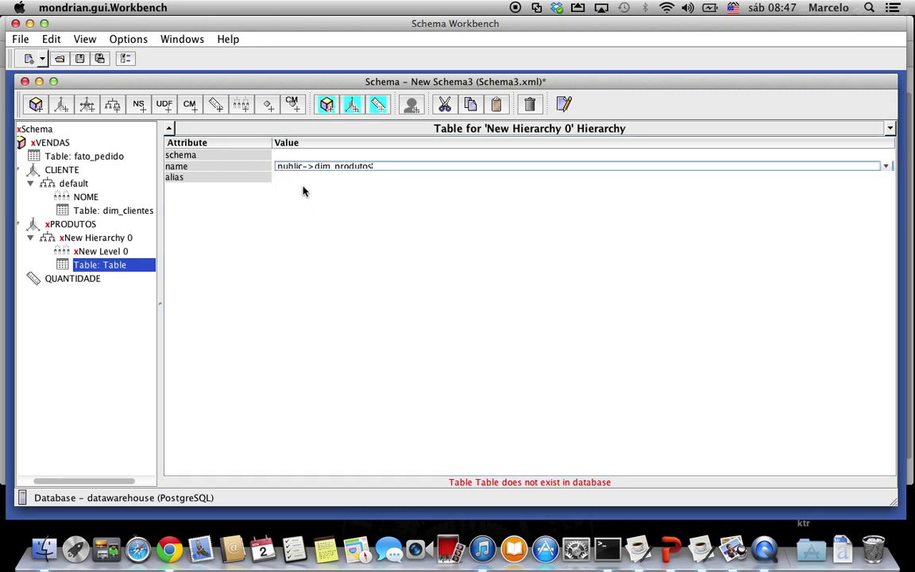
Clear the name of the PRODUTOS hierarchy and set its primary key to productid_sk.
left_click(92, 239)
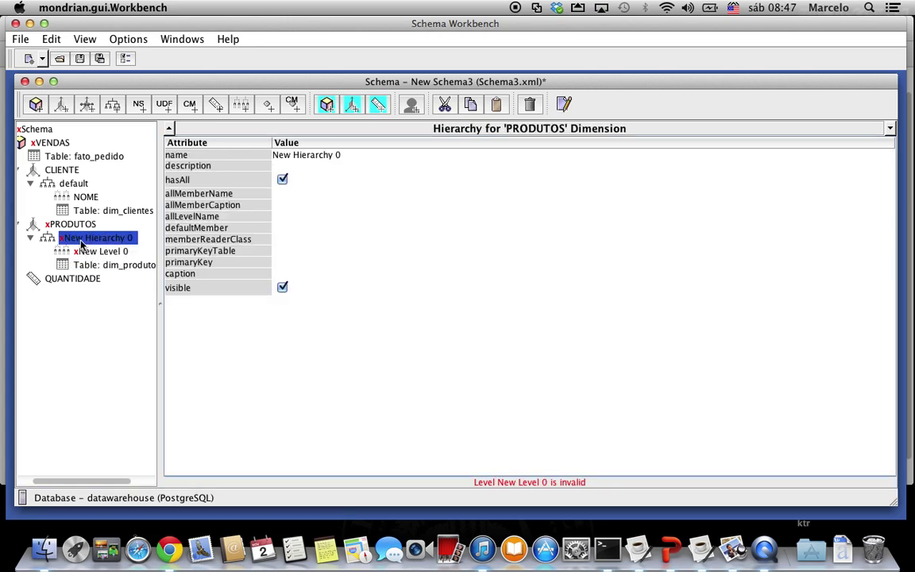
left_click(321, 155)
left_click(353, 155)
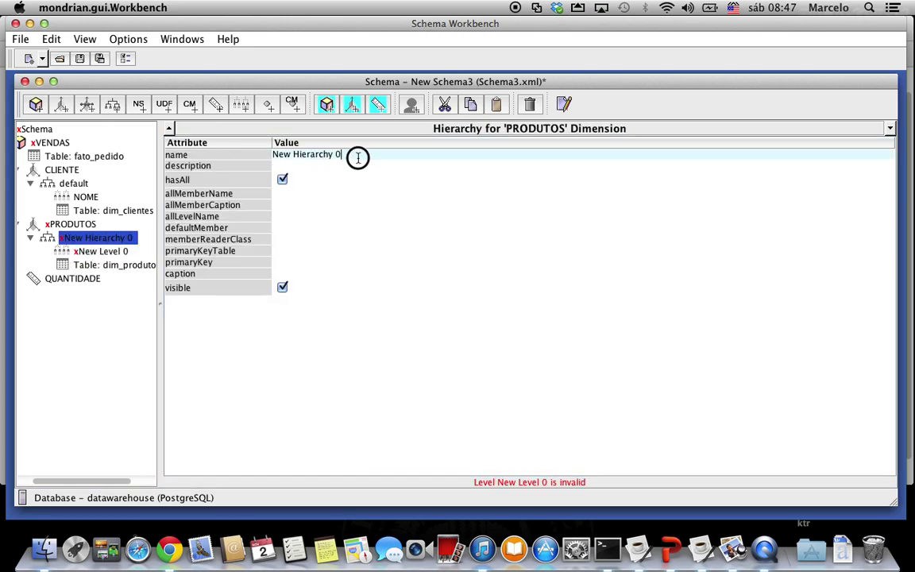
key("BackSpace")
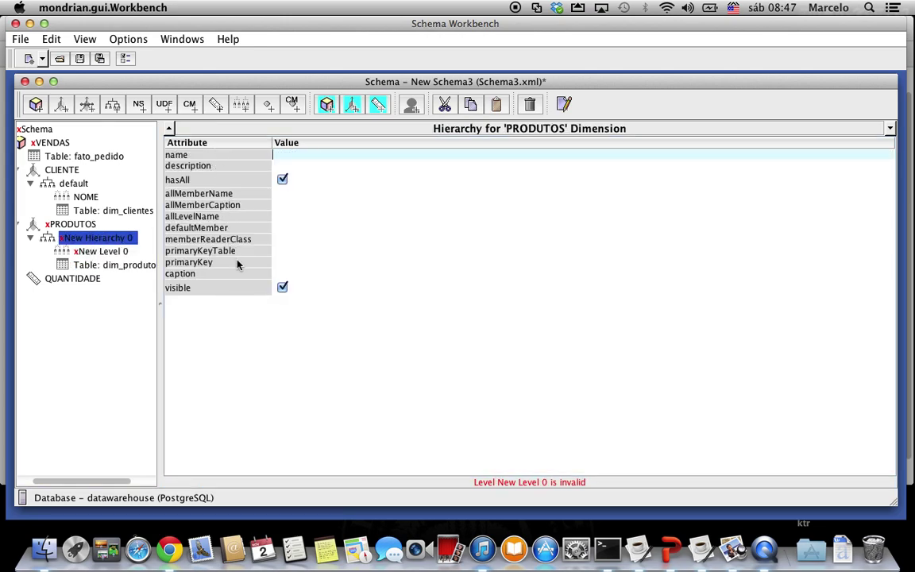
left_click(301, 264)
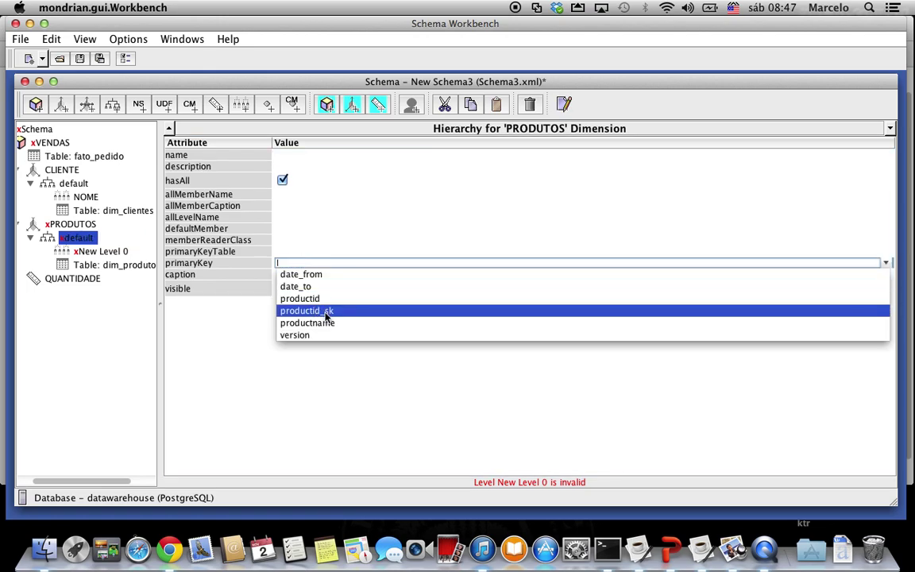
left_click(326, 314)
Rename the new level of the PRODUTOS hierarchy as DESCRICAO.
left_click(98, 251)
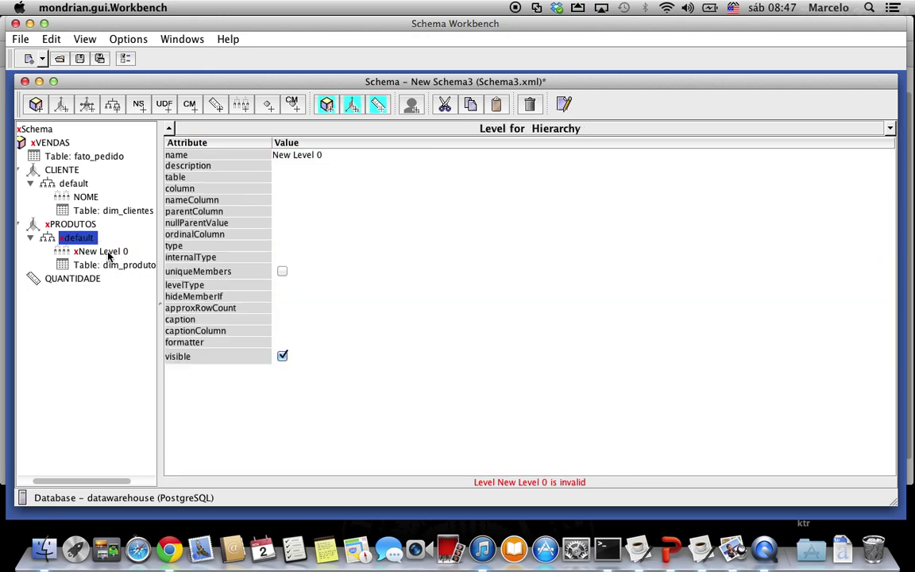
left_click(294, 154)
left_click(212, 152)
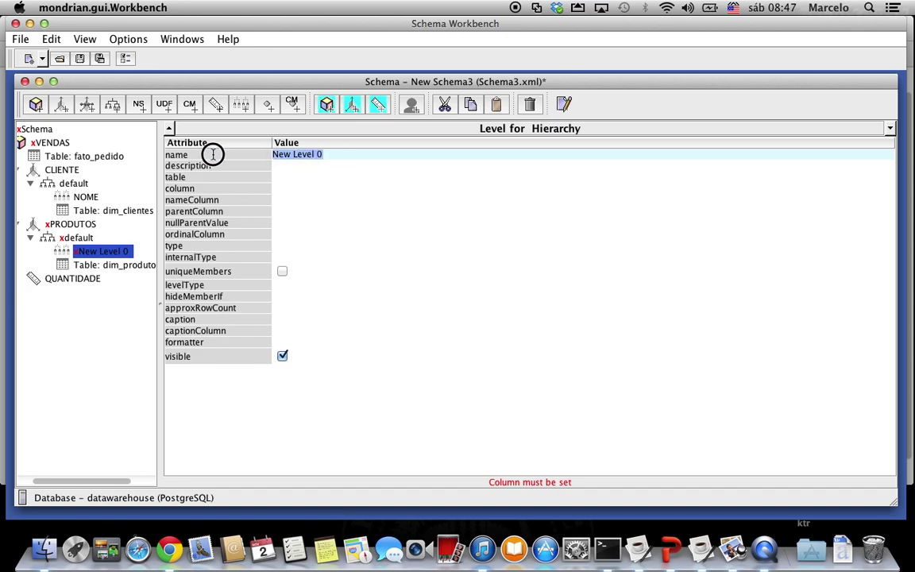
type("NOME")
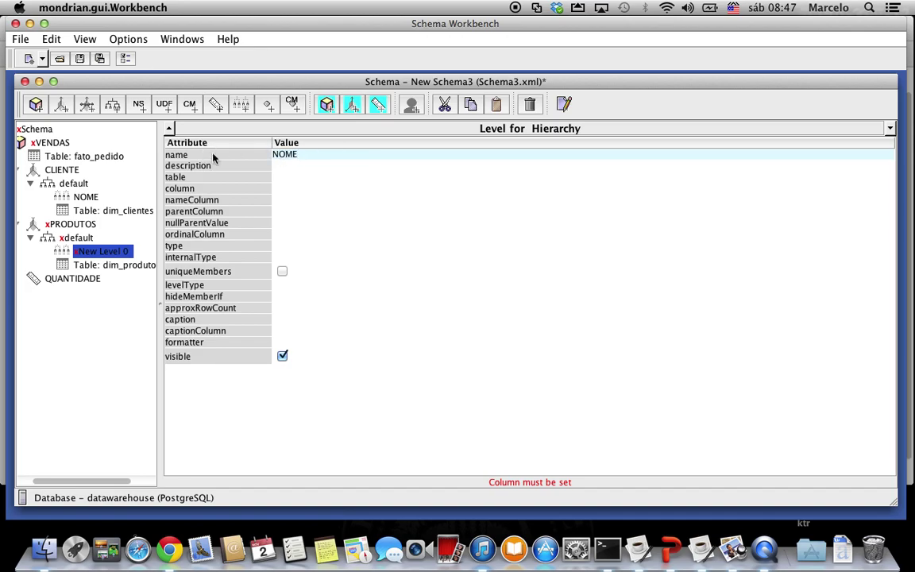
key("BackSpace")
key("BackSpace")
key("BackSpace")
key("BackSpace")
type("DESCRICAO")
key("Return")
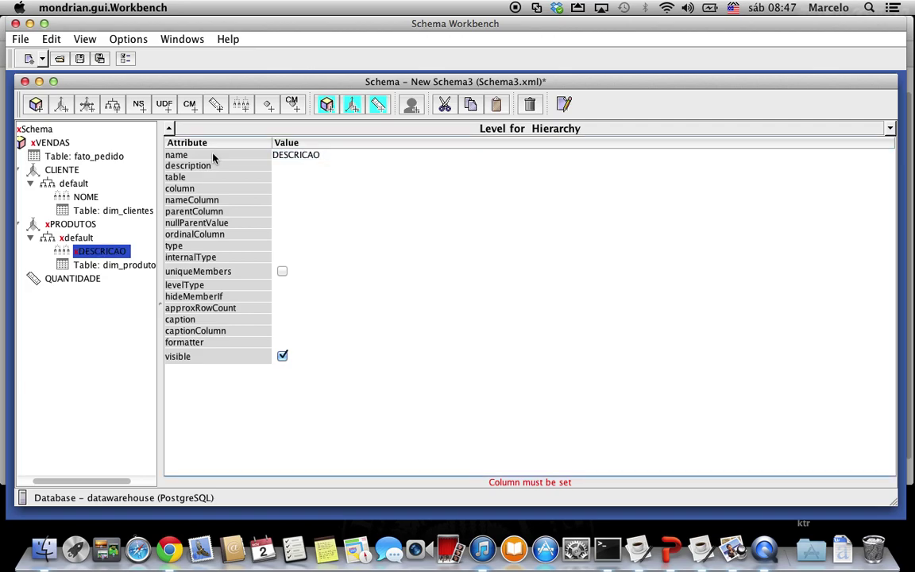
Set the DESCRICAO level's column to productname, type to String, levelType to Regular and hideMemberIf to Never.
left_click(282, 189)
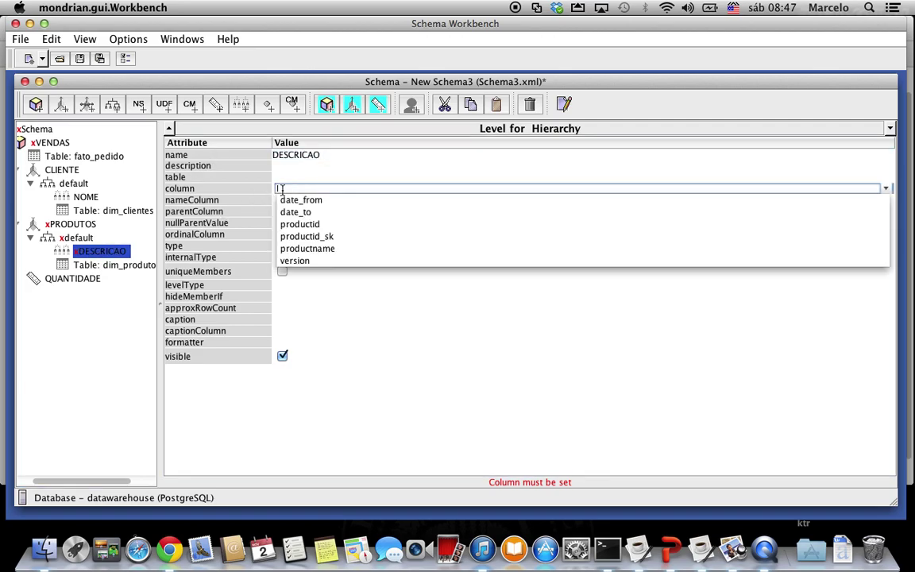
left_click(309, 249)
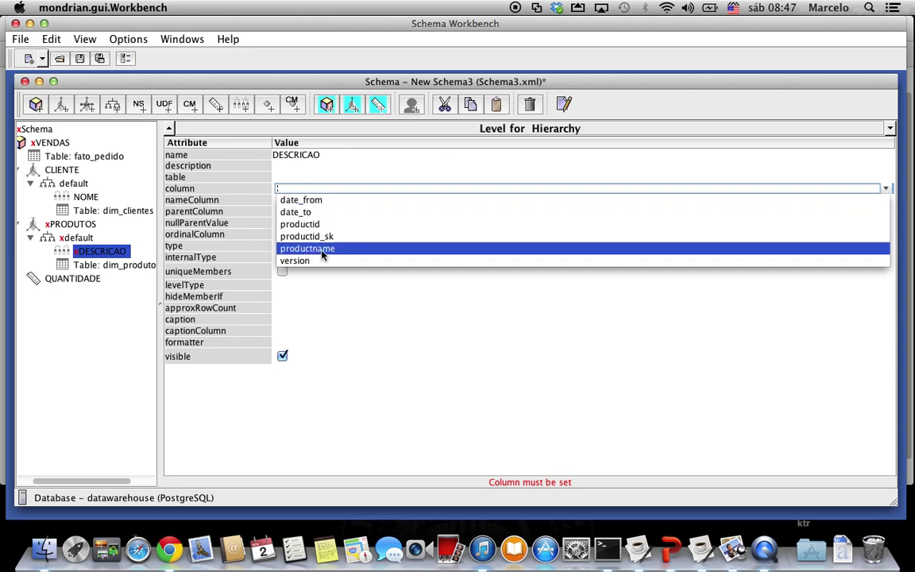
left_click(290, 246)
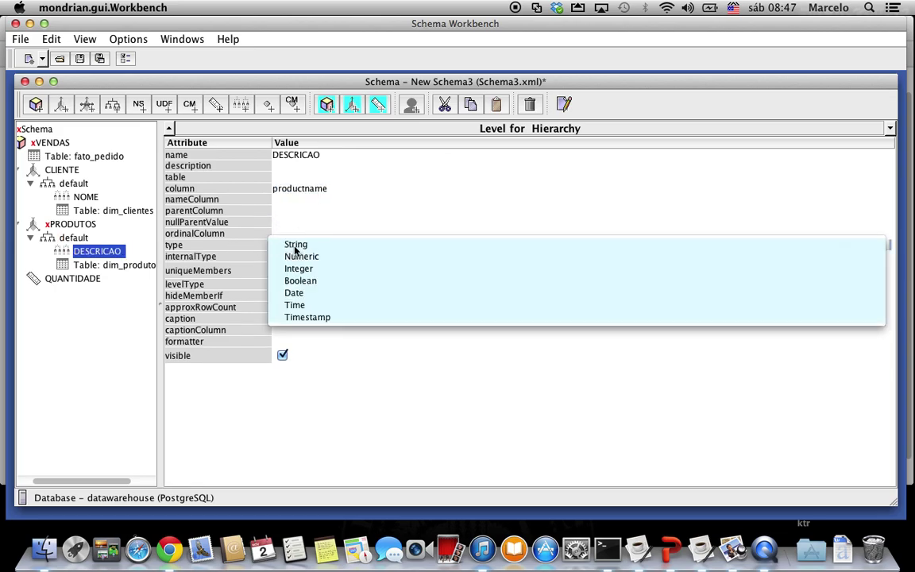
left_click(298, 245)
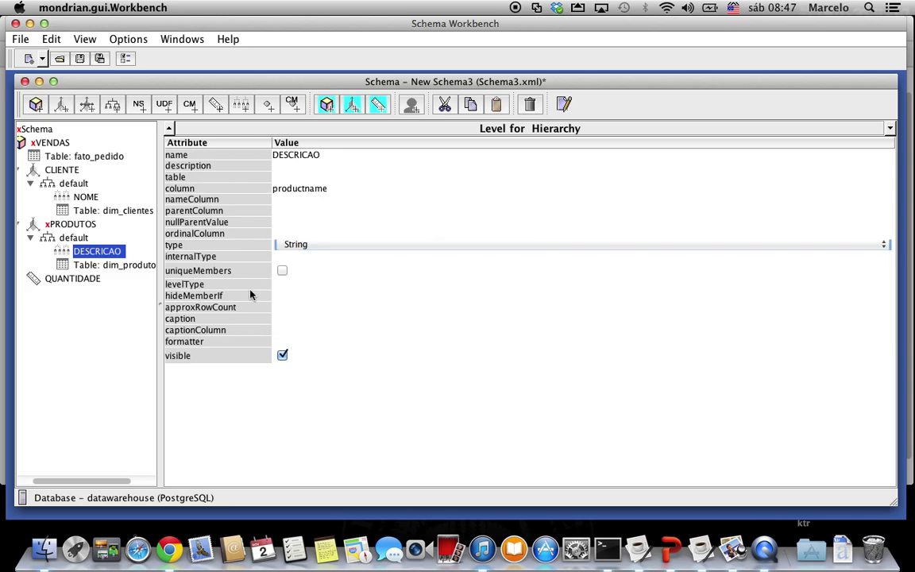
left_click(286, 284)
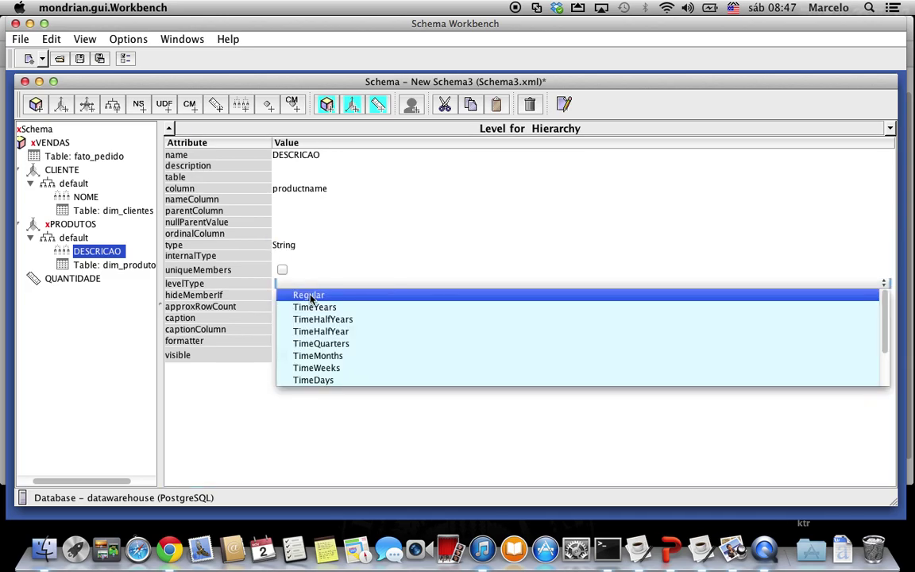
left_click(310, 296)
left_click(292, 295)
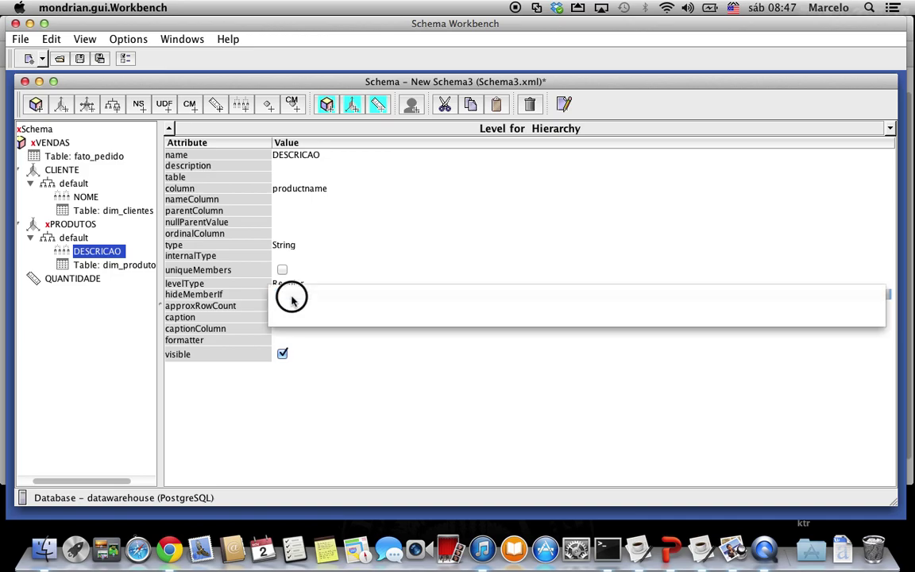
left_click(293, 295)
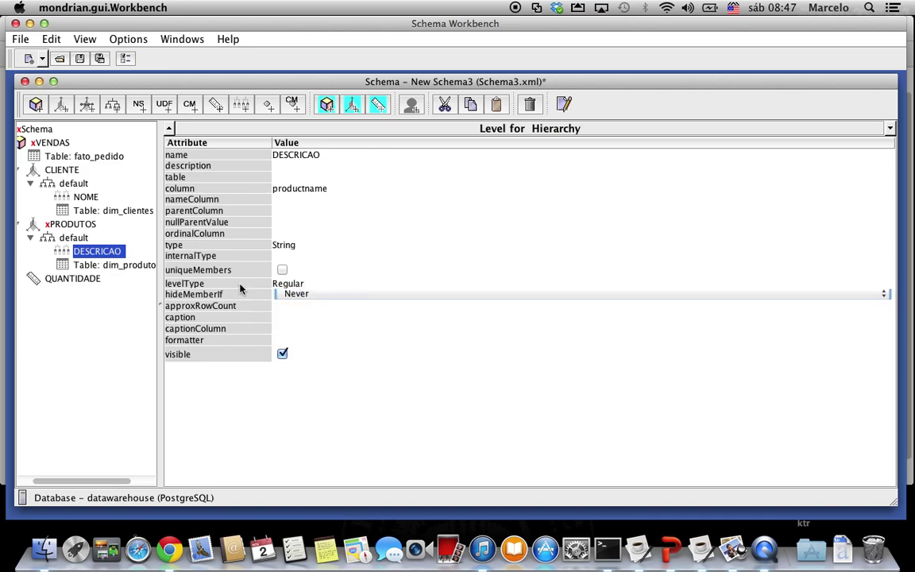
Set the foreign key of the PRODUTOS dimension to productid_sk.
left_click(60, 237)
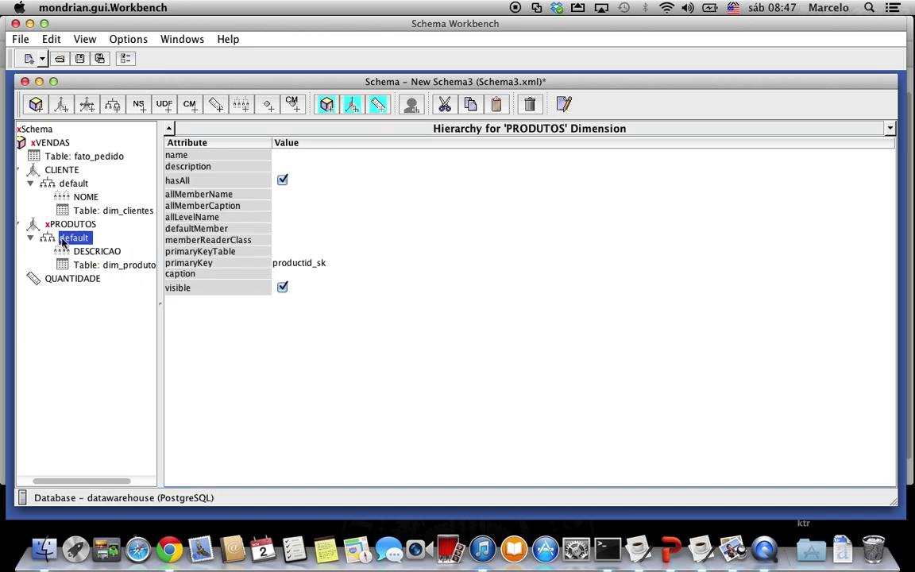
left_click(64, 227)
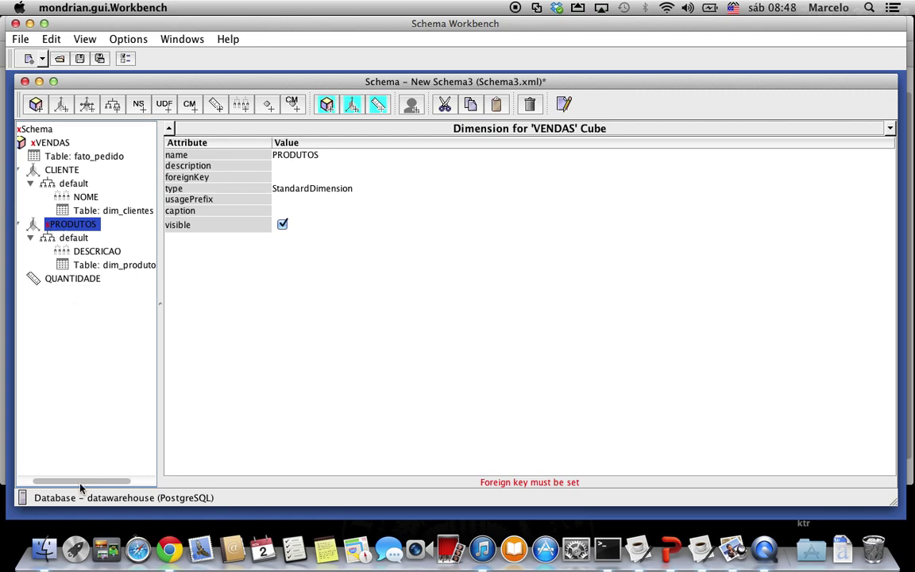
left_click_drag(80, 482, 56, 484)
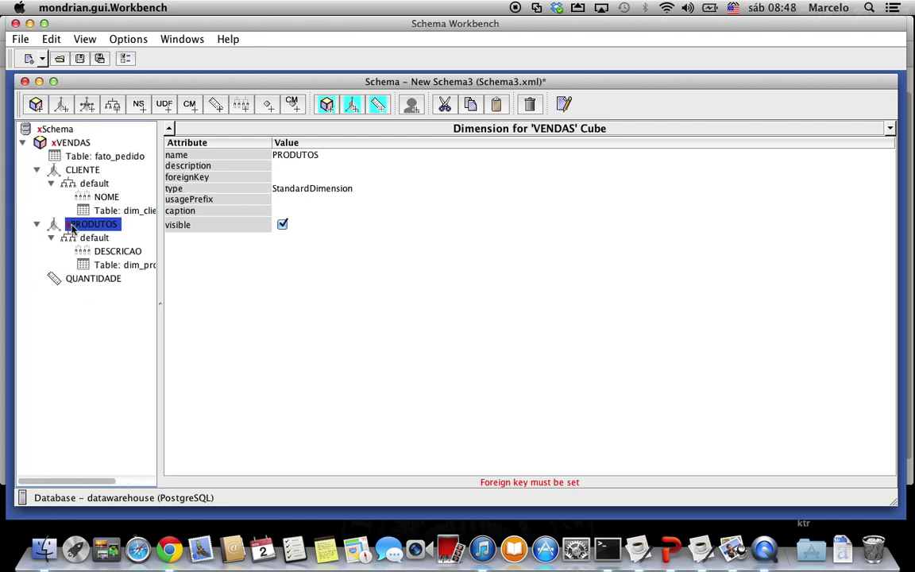
left_click(290, 178)
left_click(307, 250)
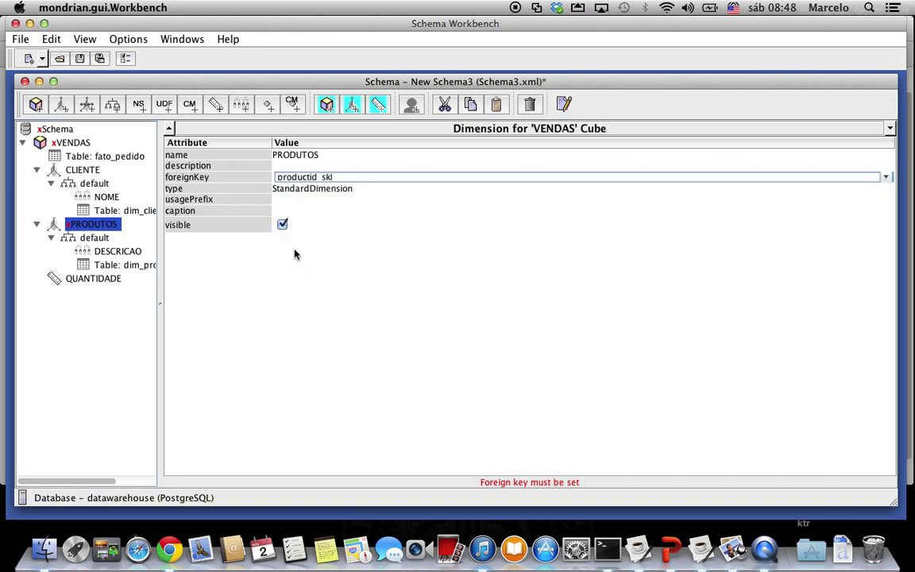
left_click(103, 210)
Review the PRODUTOS hierarchy's table, the QUANTIDADE measure and the PRODUTOS dimension settings.
key("Down")
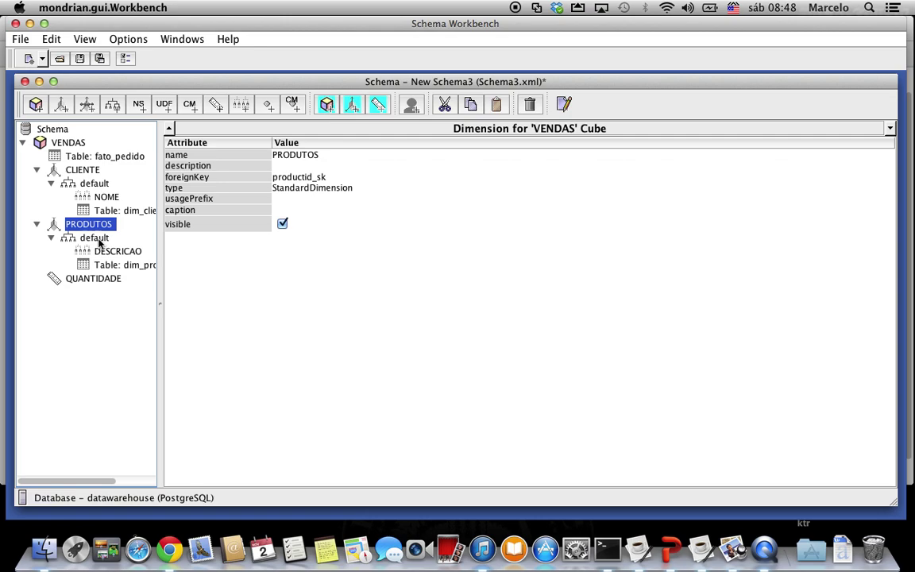
key("Down")
left_click(117, 266)
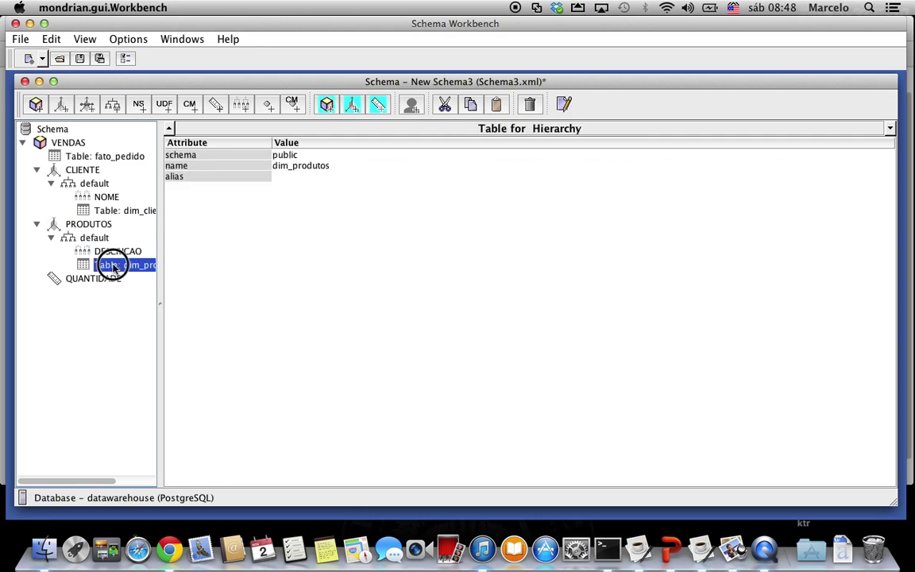
left_click(75, 279)
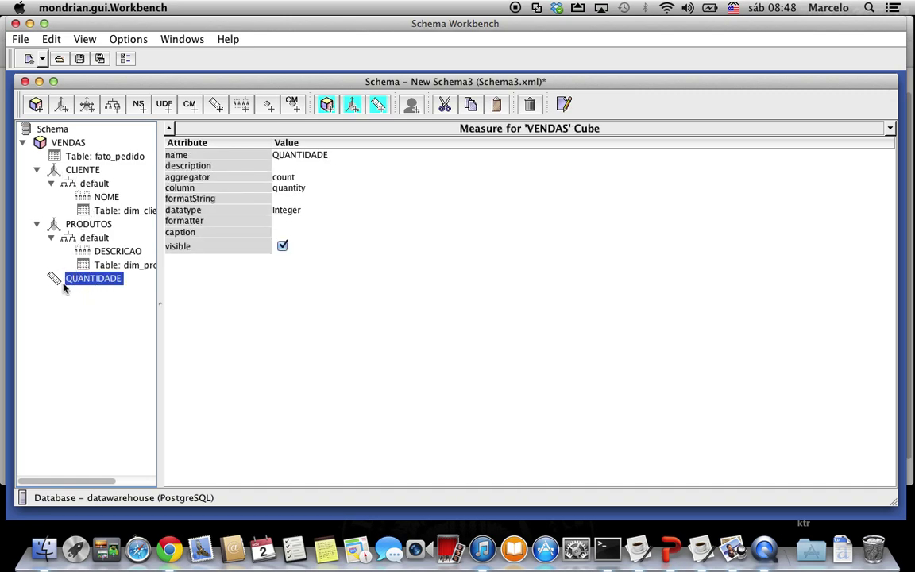
left_click(73, 223)
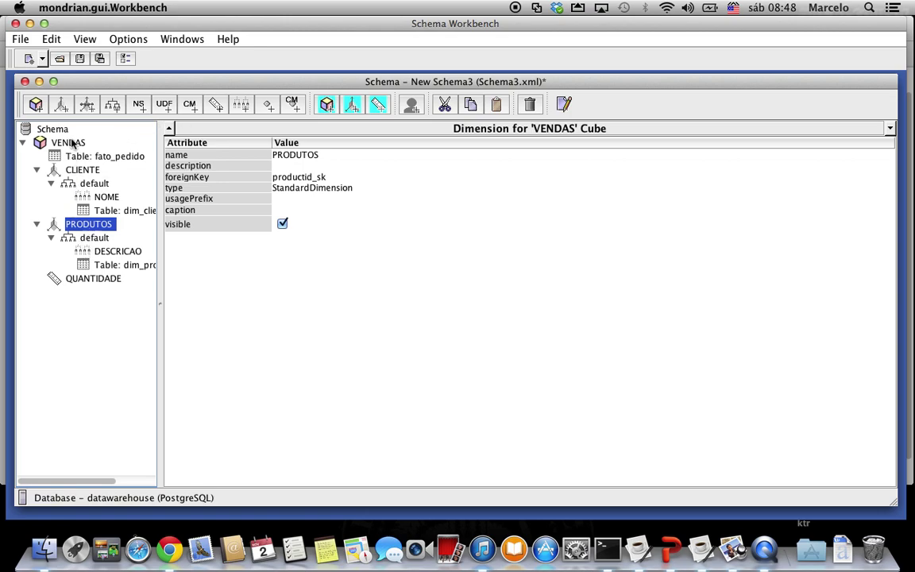
left_click(190, 106)
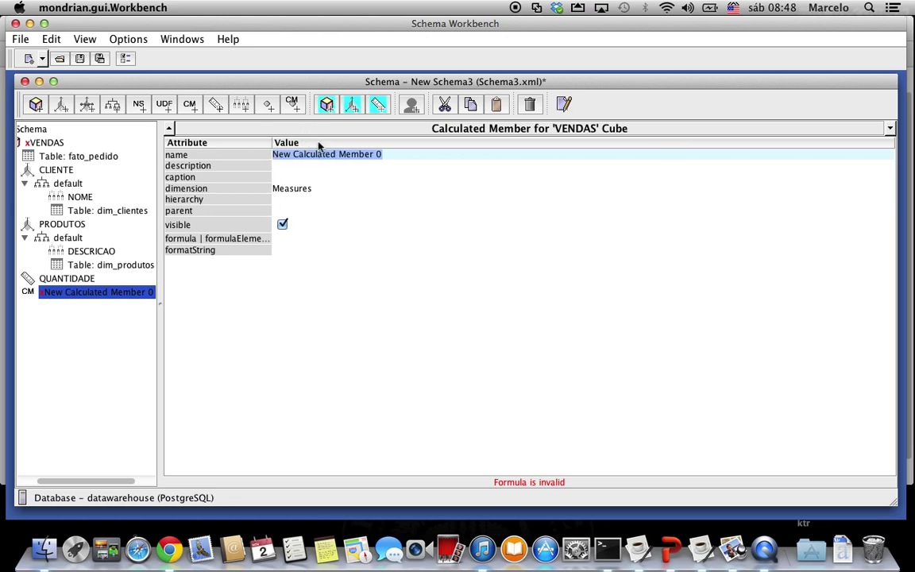
left_click(284, 239)
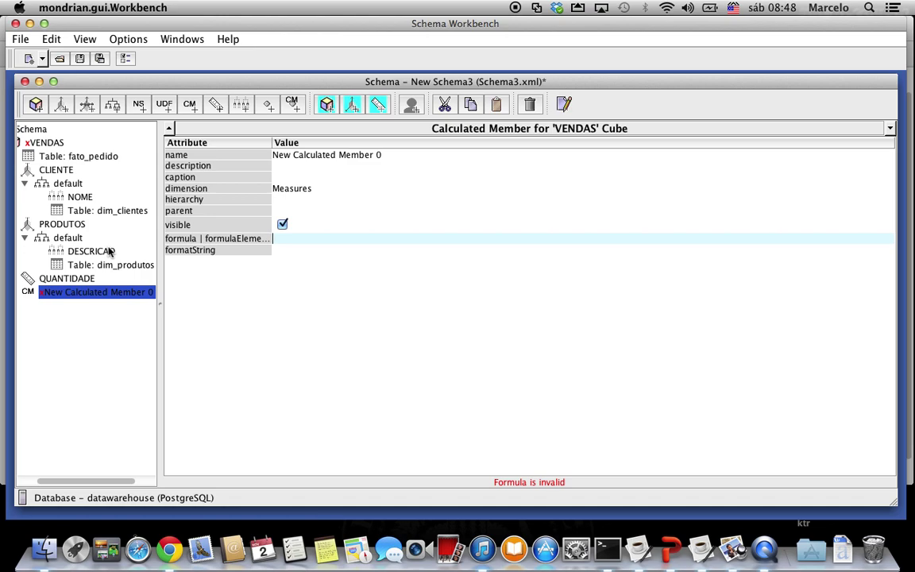
left_click(75, 278)
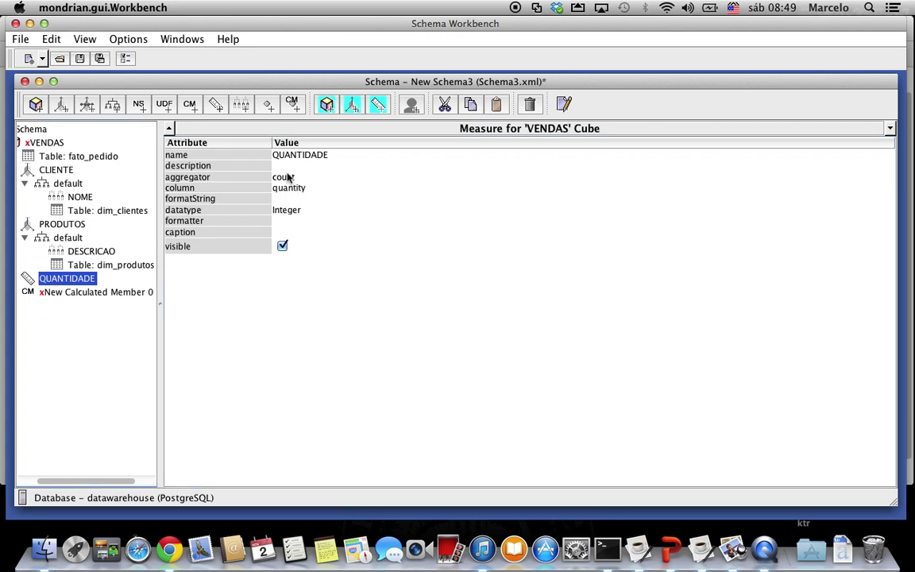
left_click(121, 295)
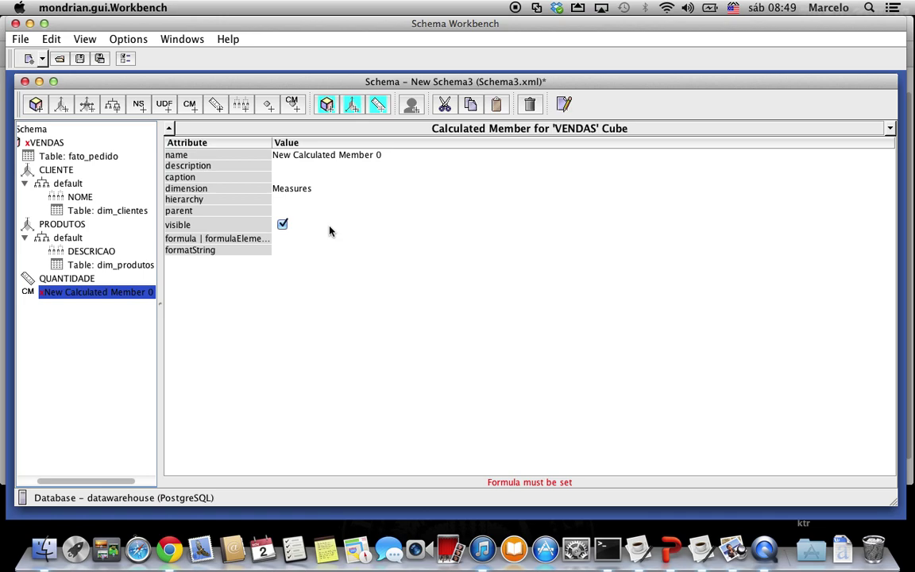
left_click(301, 239)
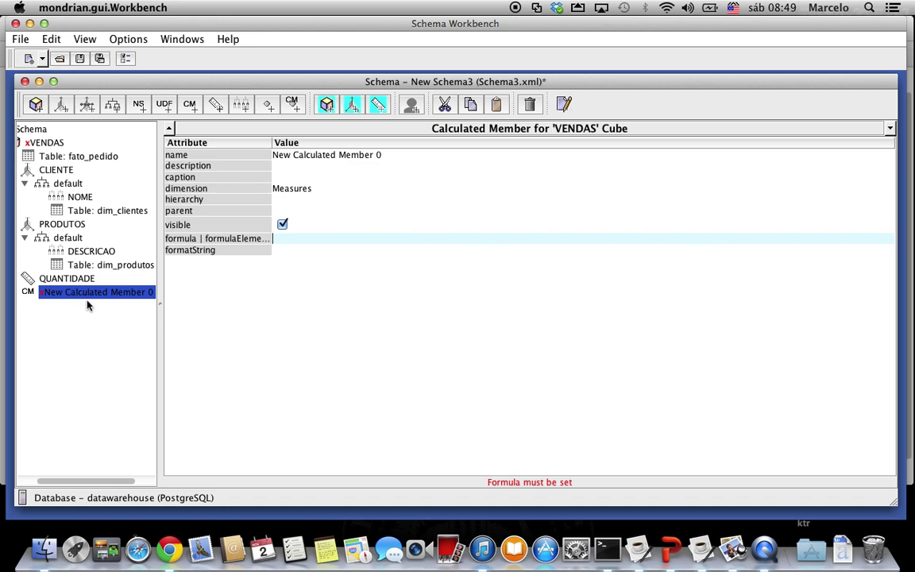
left_click(340, 158)
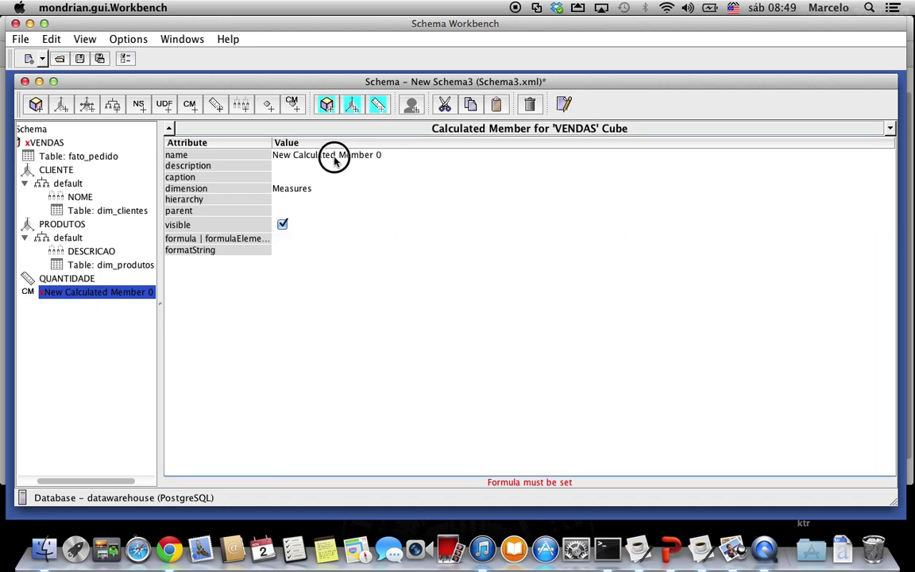
right_click(62, 293)
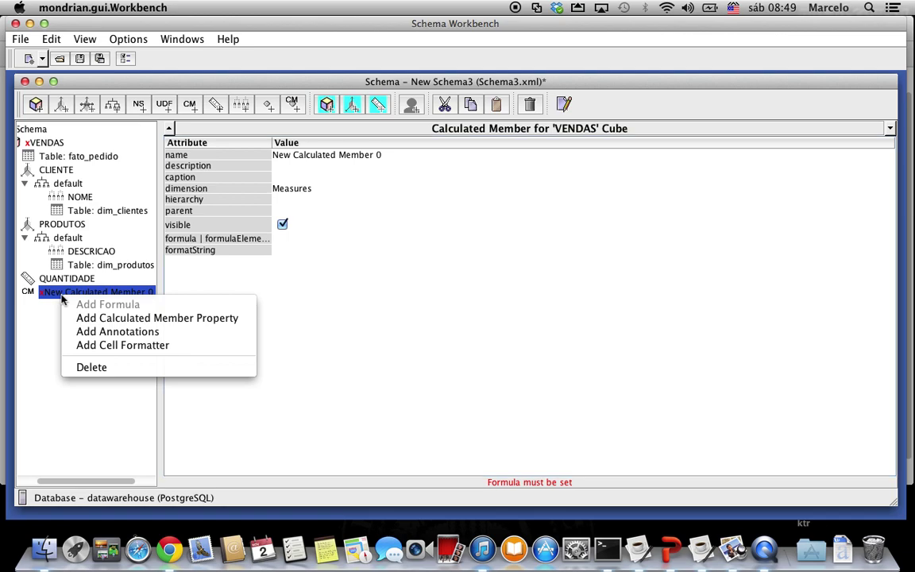
left_click(96, 368)
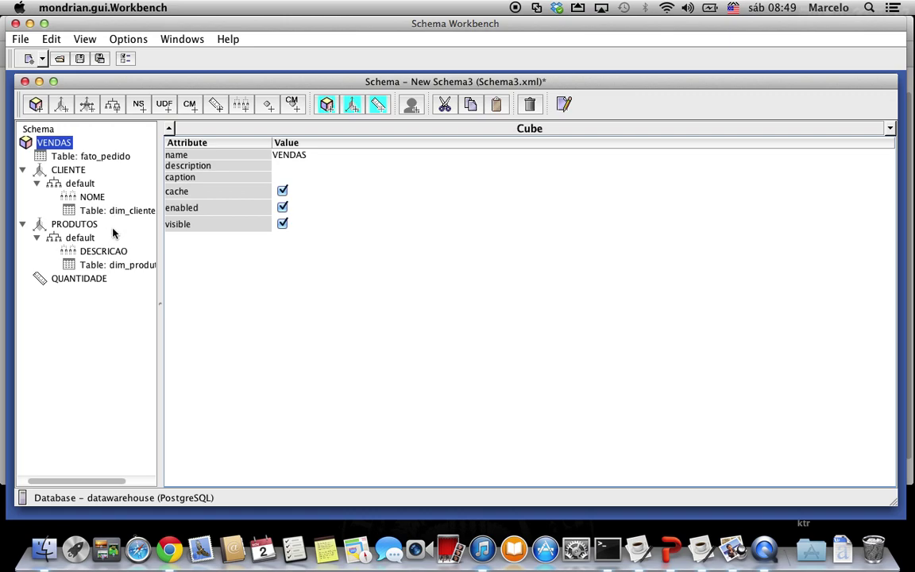
Save the schema as PEDIDOS.xml in the Mesa folder.
left_click_drag(83, 486, 53, 484)
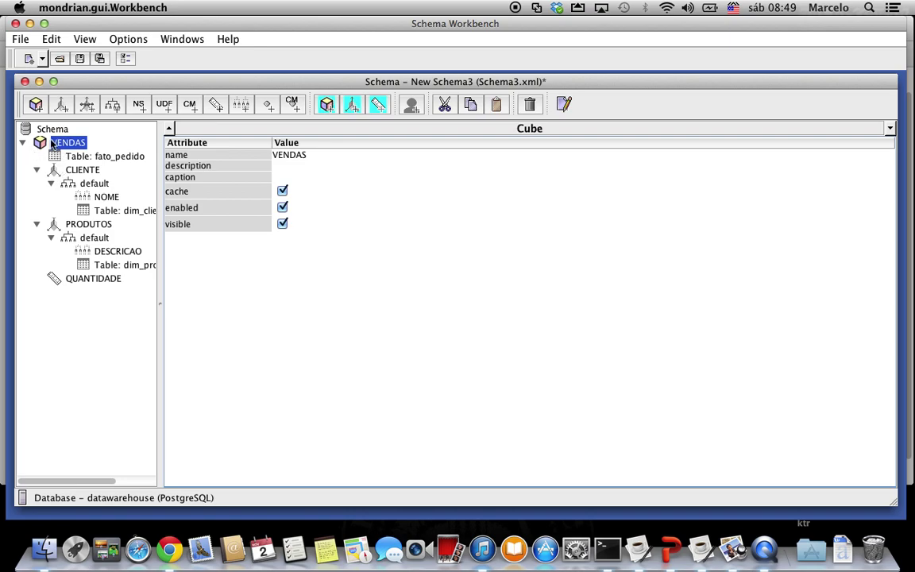
left_click(79, 59)
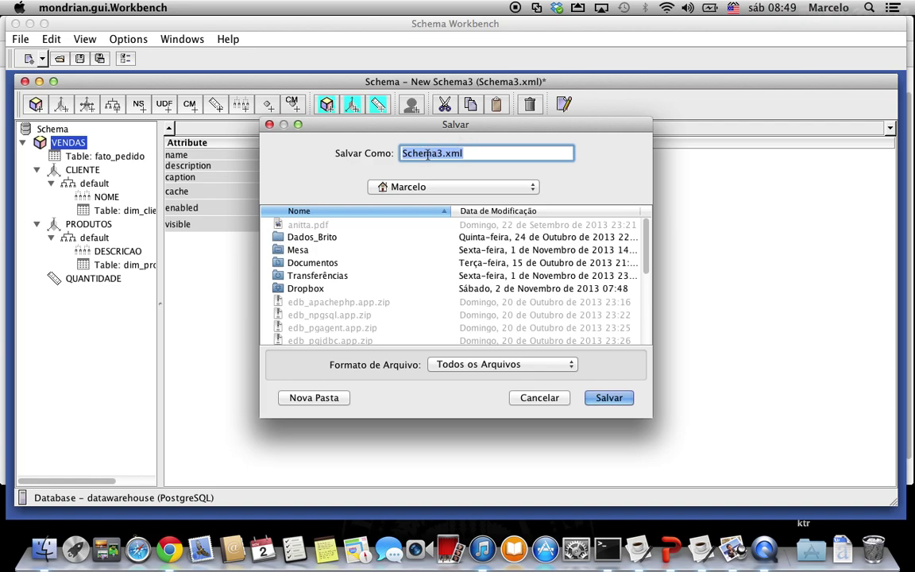
left_click(443, 153)
double_click(422, 153)
type("PEDIDOS")
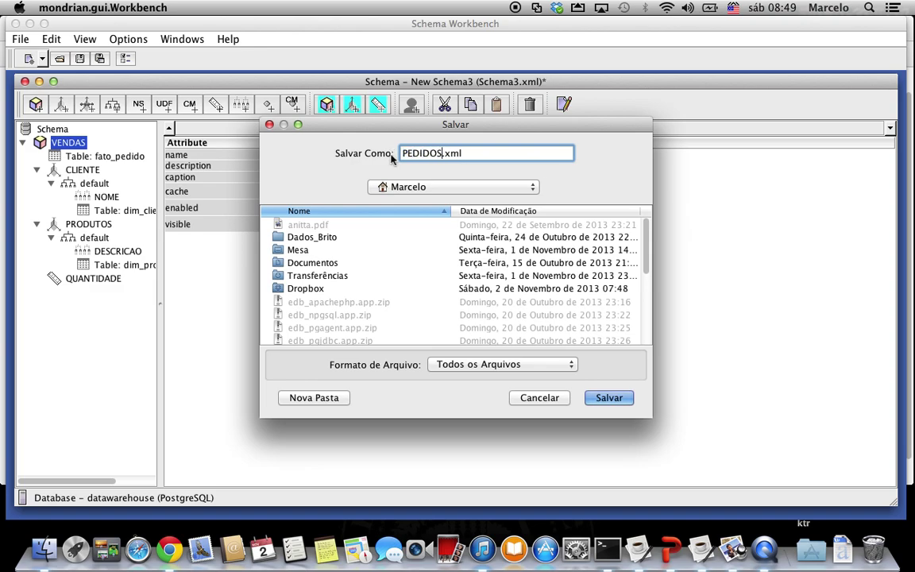
double_click(302, 250)
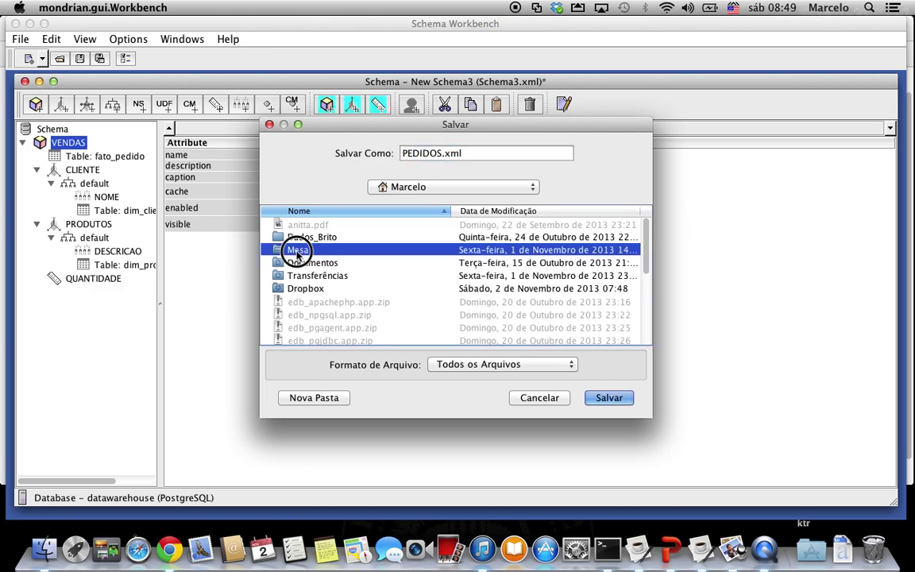
left_click(607, 399)
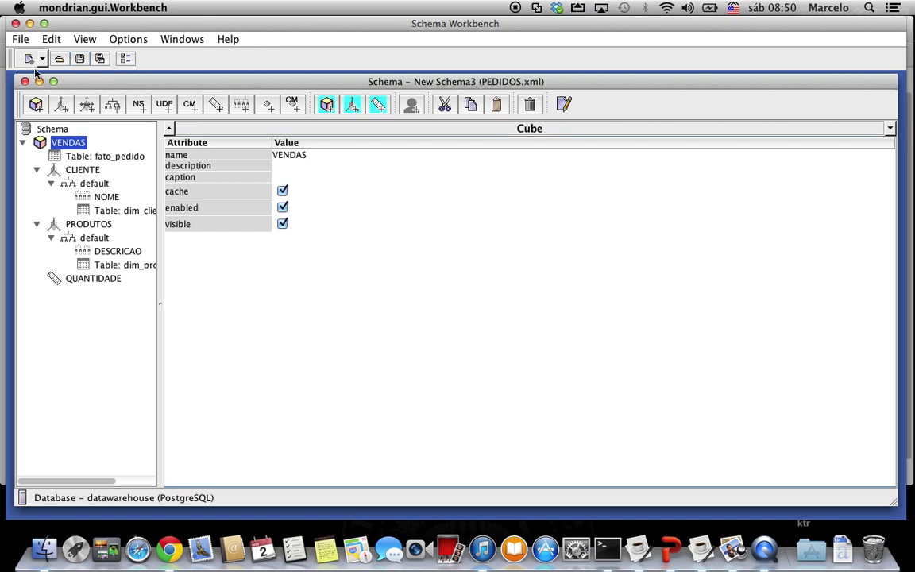
left_click(22, 41)
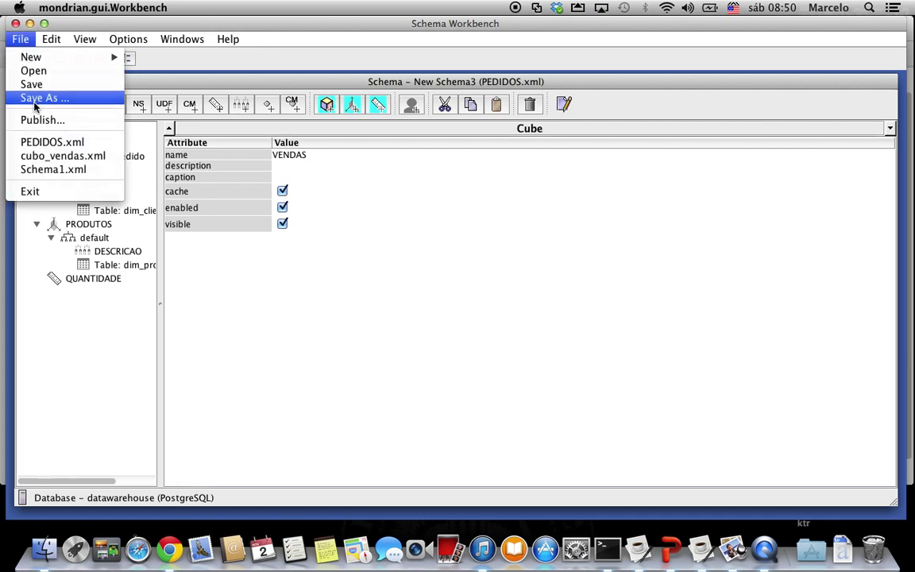
left_click(55, 119)
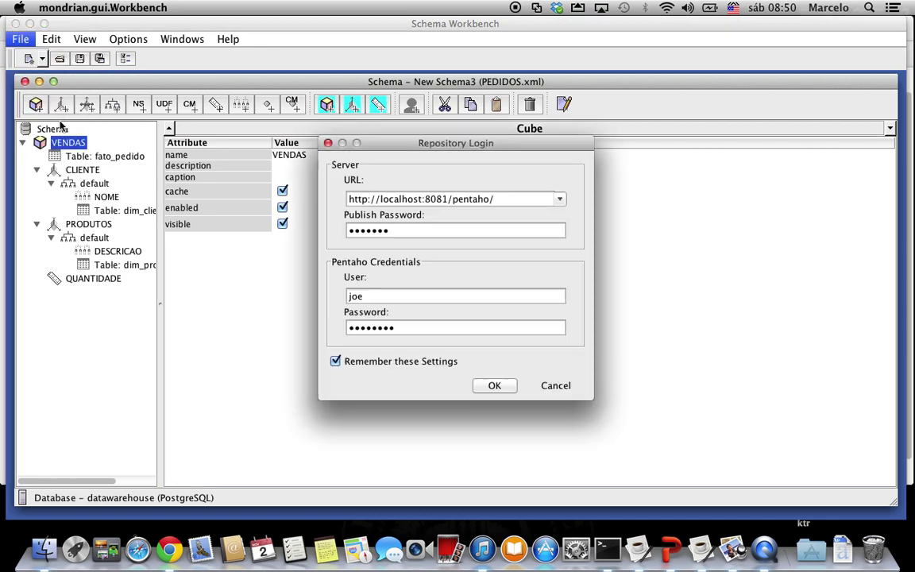
left_click(369, 230)
double_click(417, 231)
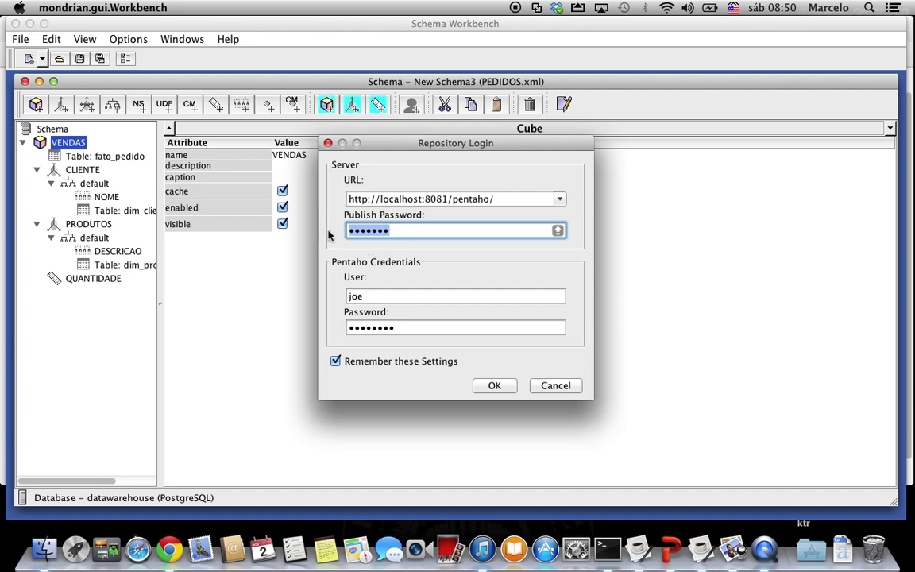
left_click(373, 294)
left_click_drag(373, 294, 316, 292)
double_click(426, 332)
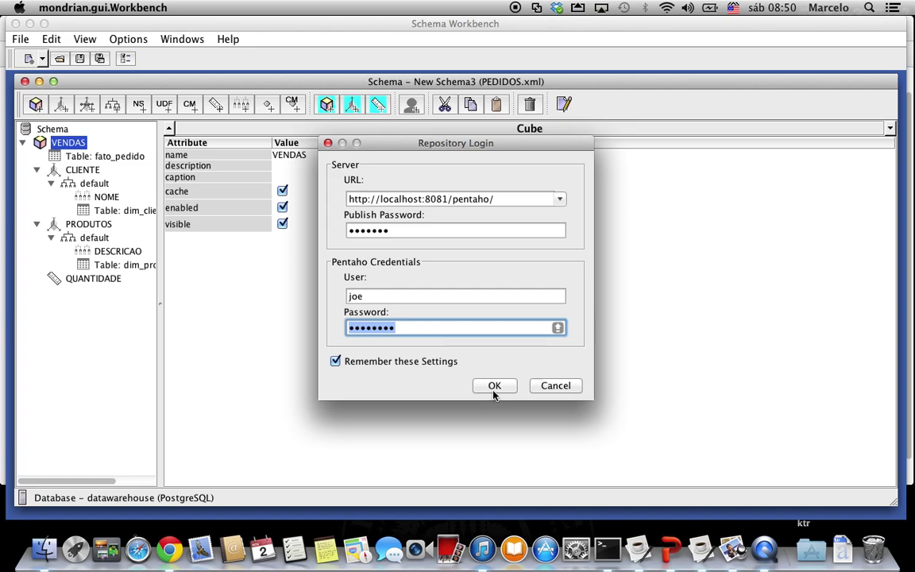
left_click(493, 386)
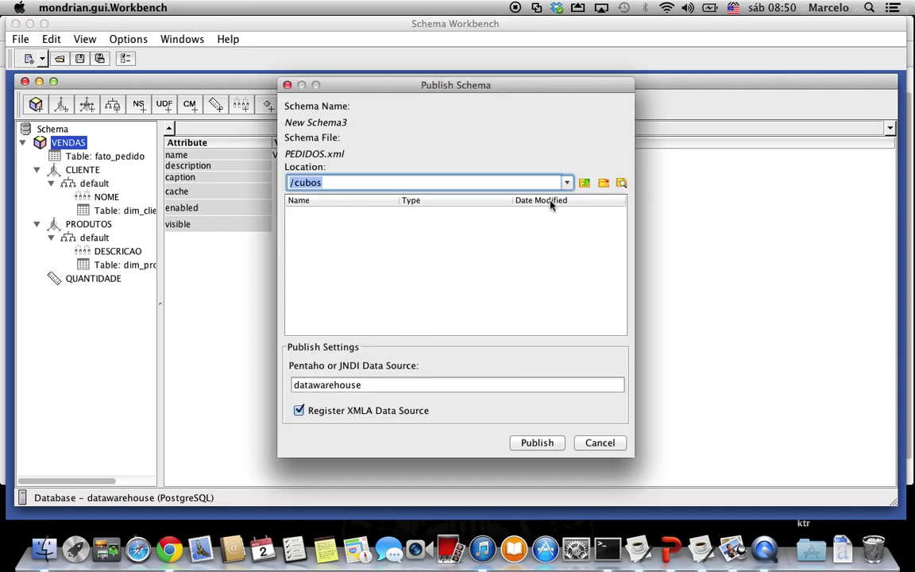
Set the publish location to the cubos folder under the repository root.
left_click(566, 183)
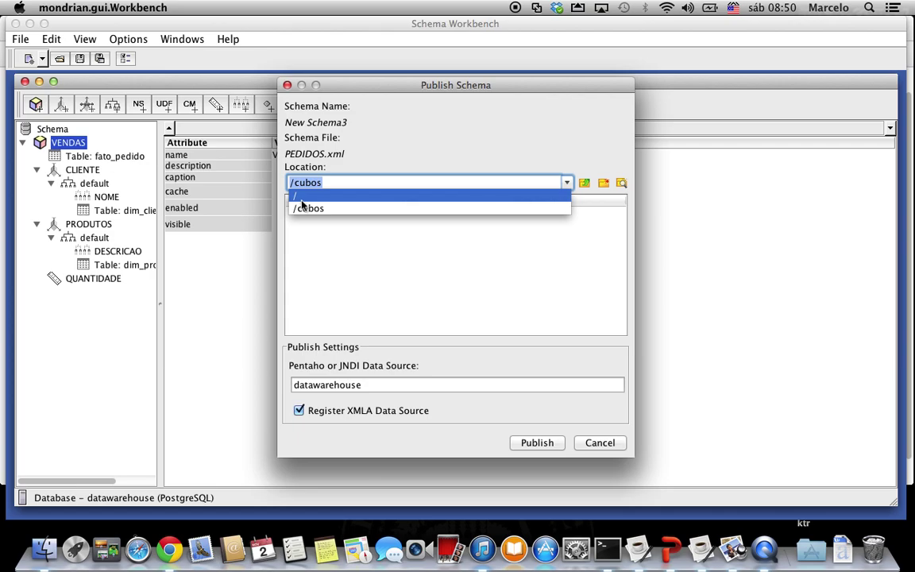
left_click(301, 197)
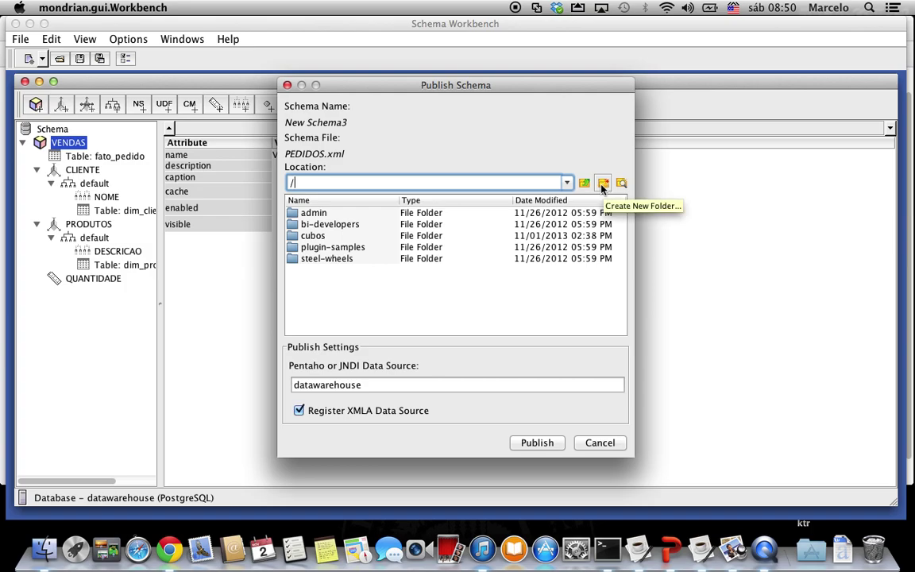
left_click(316, 237)
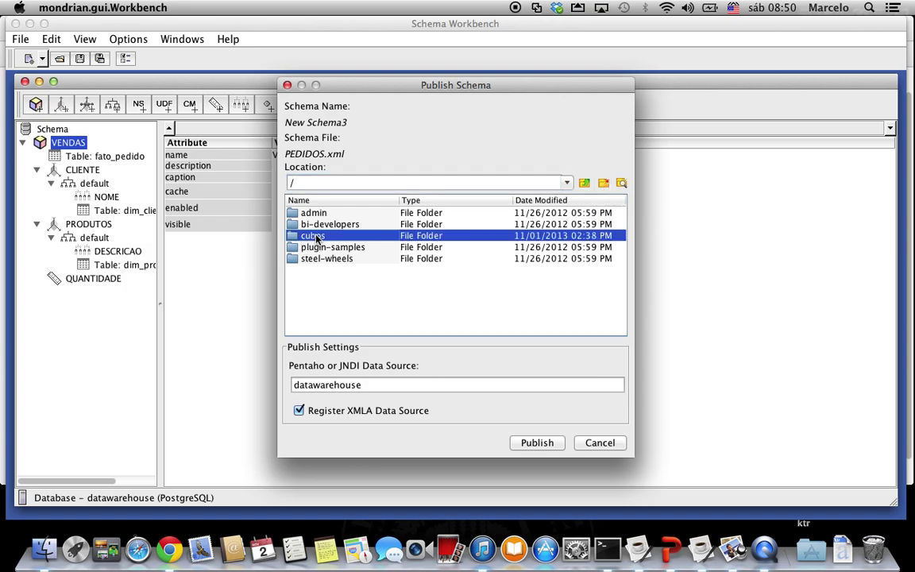
double_click(316, 238)
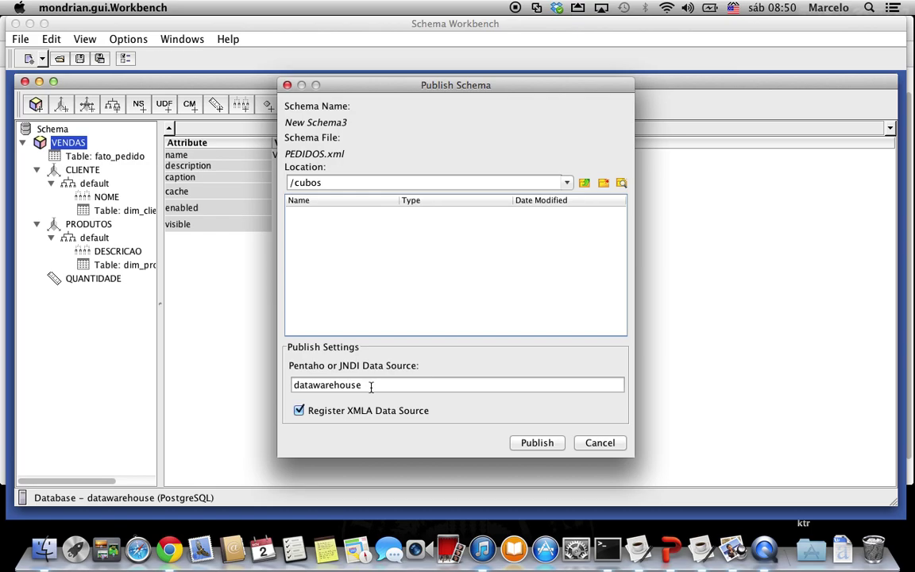
Switch to Chrome and check the name of the datawarehouse connection in the Pentaho Administration Console.
left_click_drag(386, 384, 271, 385)
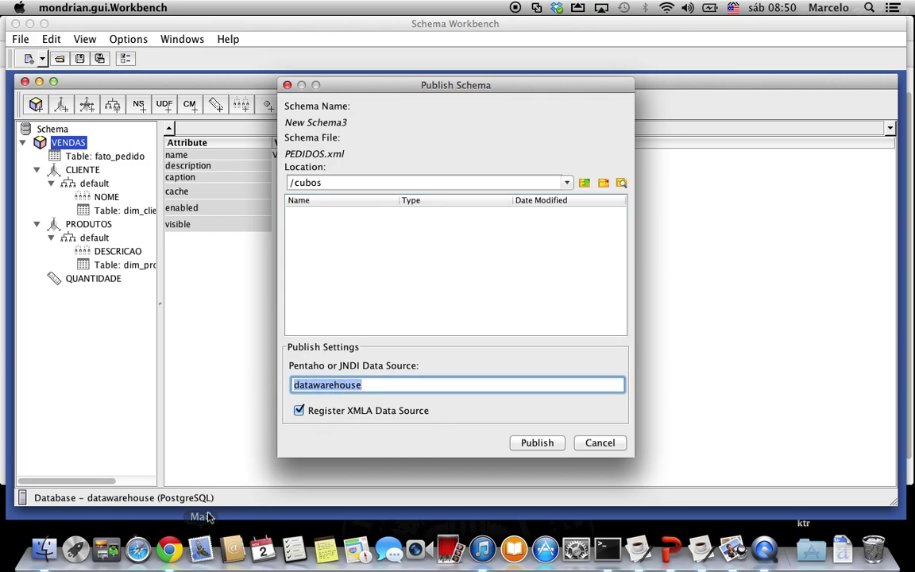
left_click(168, 548)
left_click(256, 151)
left_click(275, 164)
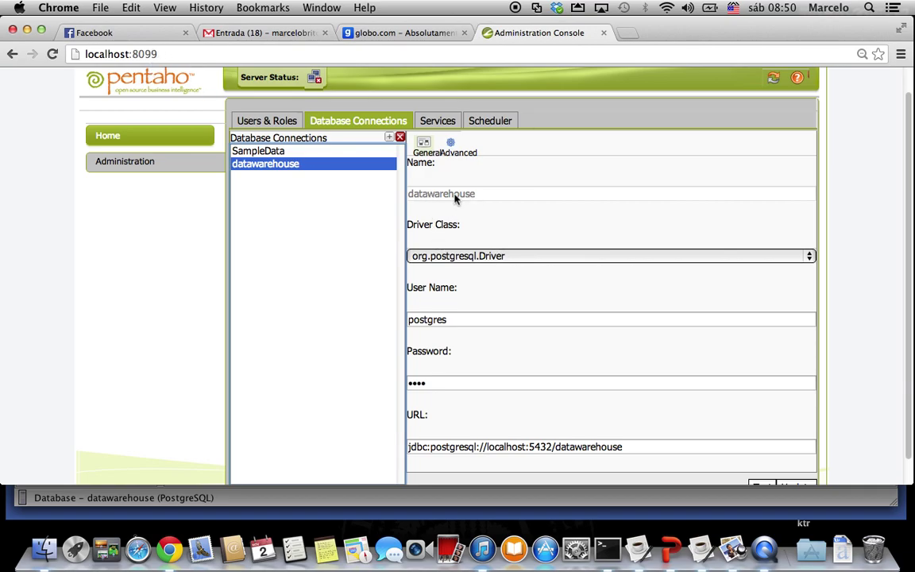
Return to Schema Workbench and publish PEDIDOS.xml to /cubos using the datawarehouse data source with XMLA registration.
left_click(602, 518)
left_click(386, 389)
left_click(323, 389)
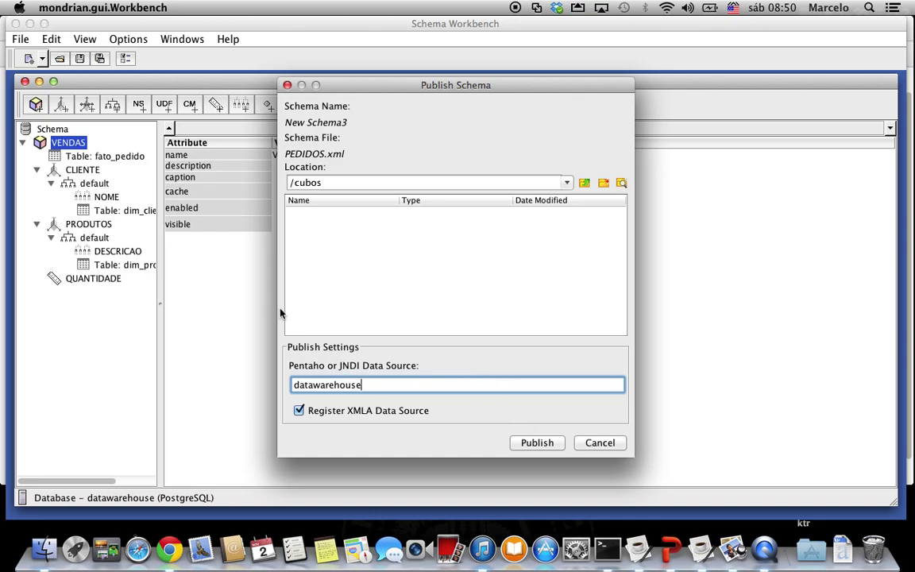
left_click(541, 446)
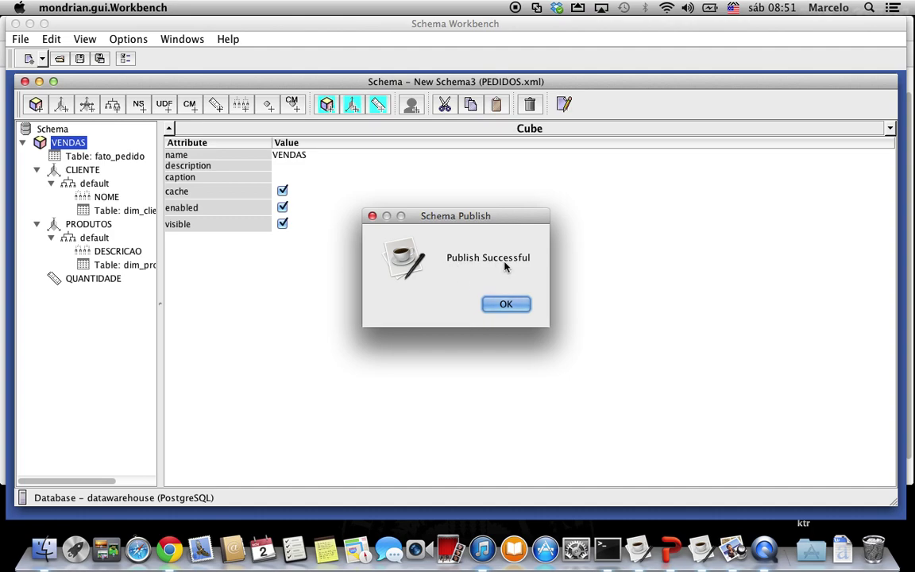
left_click(506, 305)
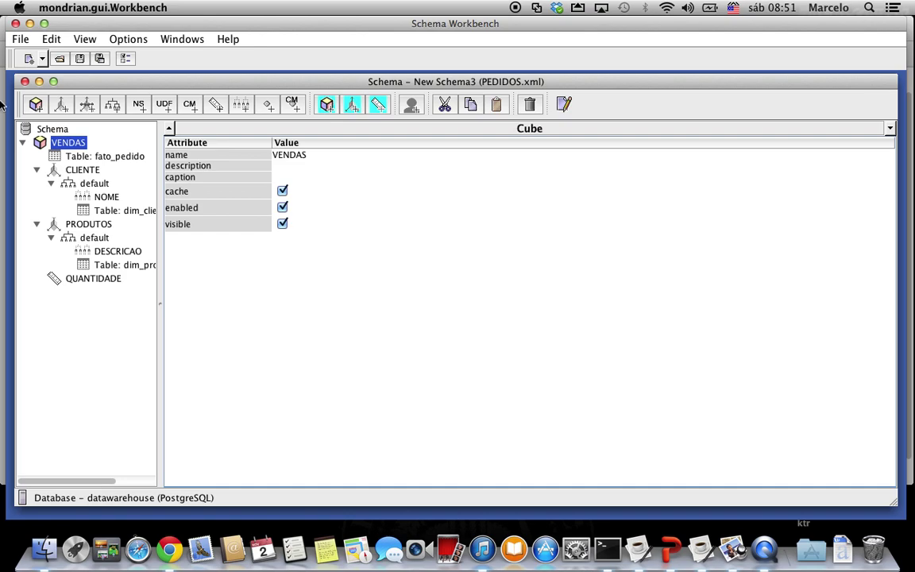
left_click(21, 40)
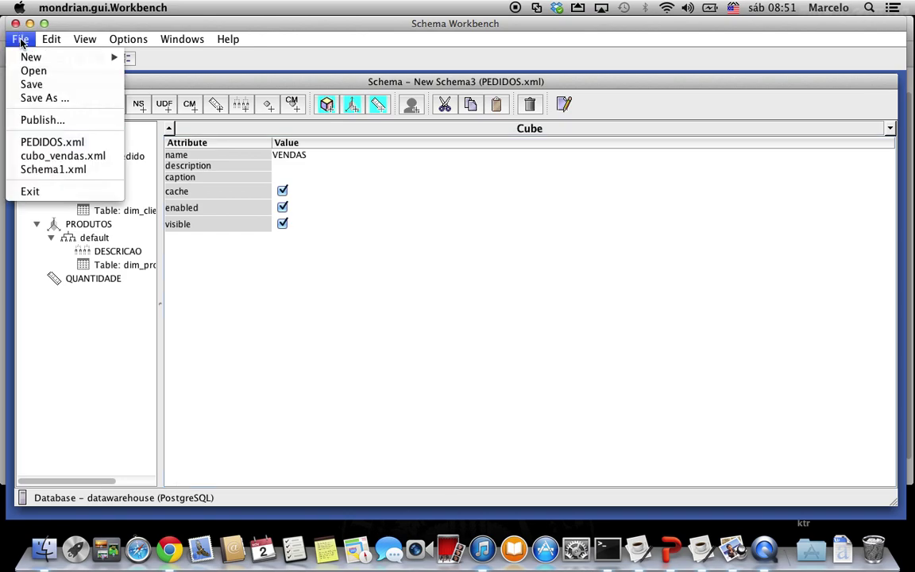
left_click(59, 121)
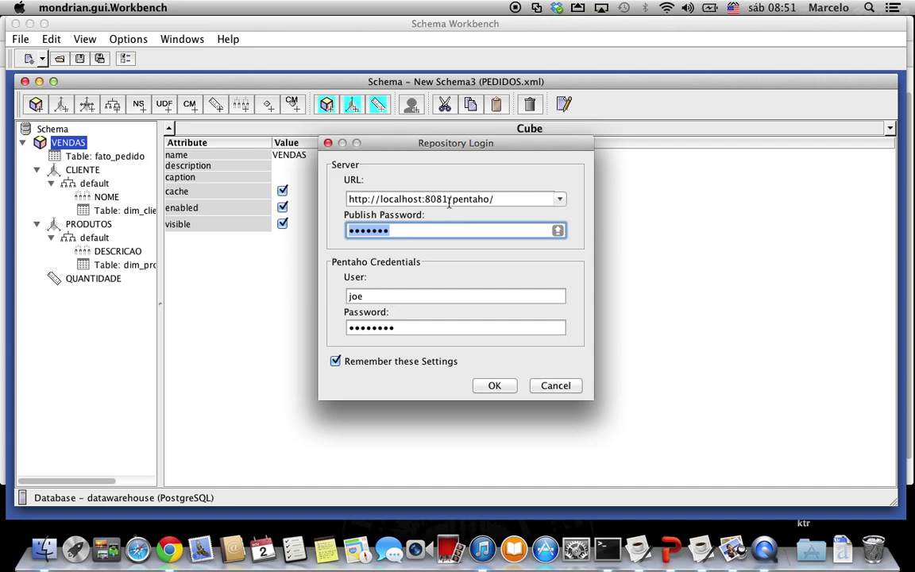
left_click(560, 385)
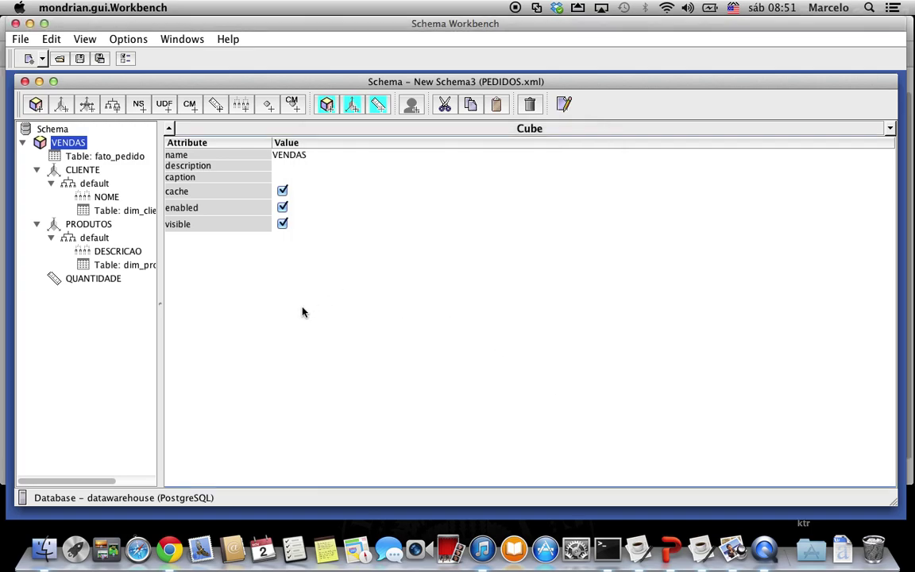
Switch to Chrome and open the Pentaho user console at localhost:8081 in a new tab.
left_click(170, 551)
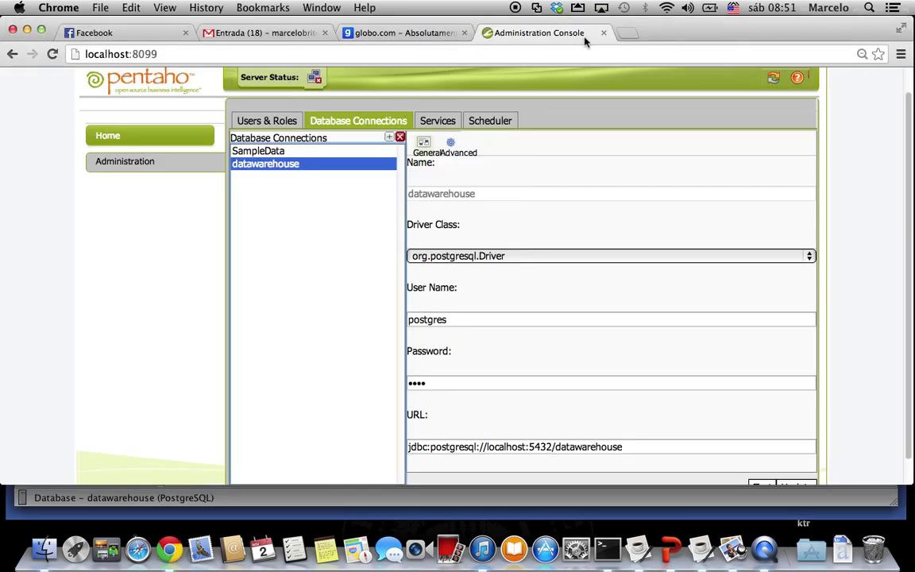
left_click(628, 33)
type("LO")
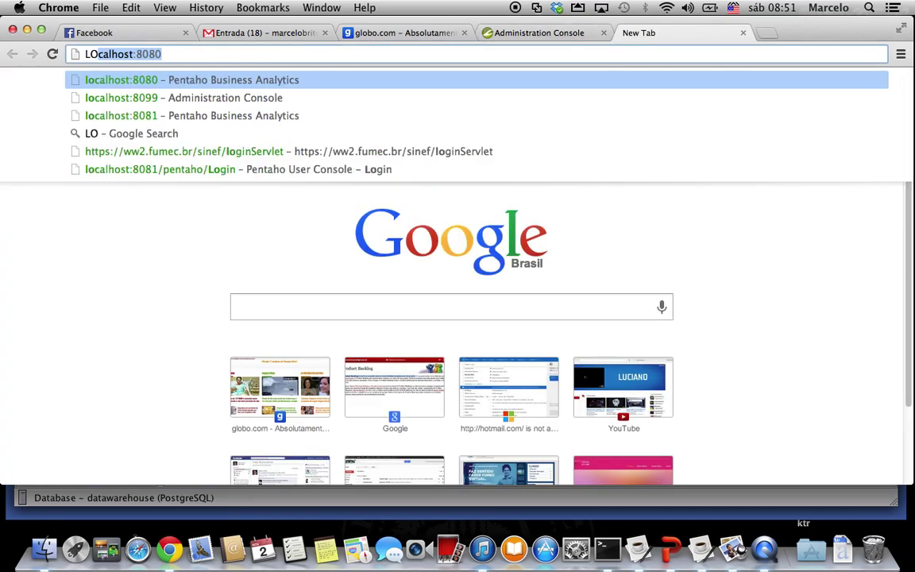
key("Down")
key("Down")
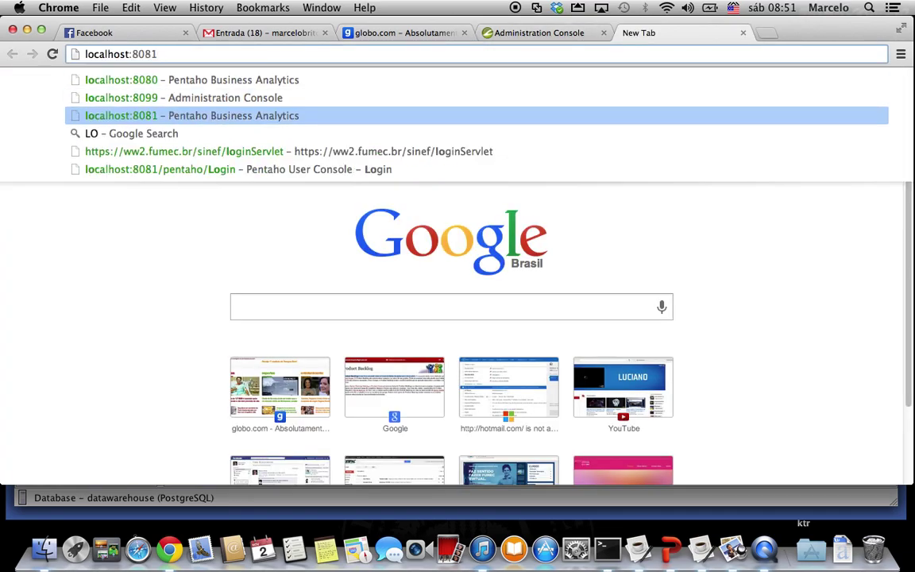
key("Return")
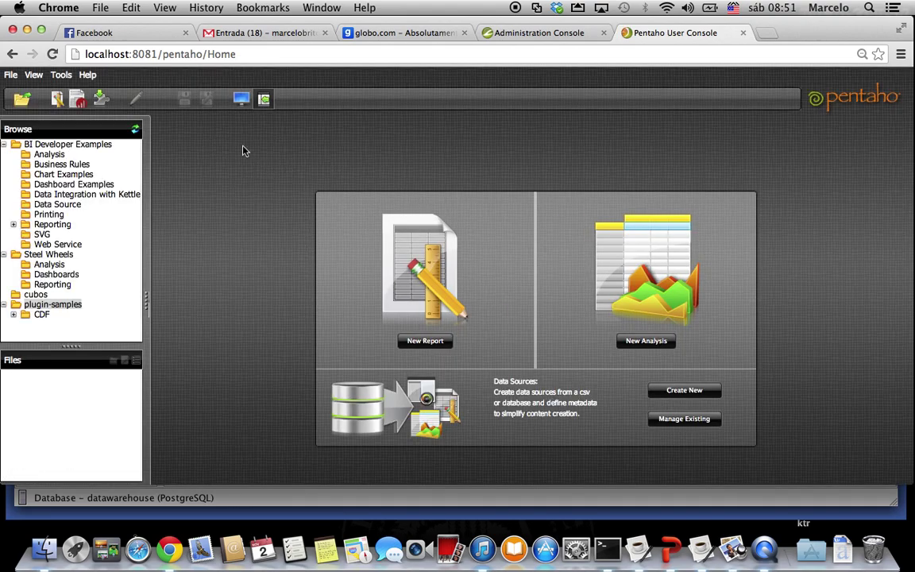
Refresh the Mondrian schema cache of the Pentaho server.
left_click(61, 75)
mouse_move(75, 93)
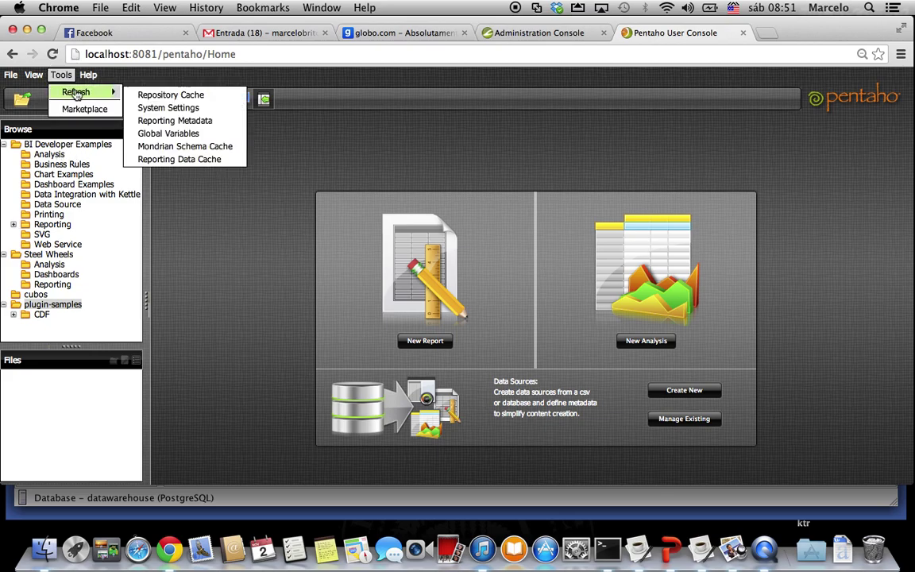
left_click(191, 146)
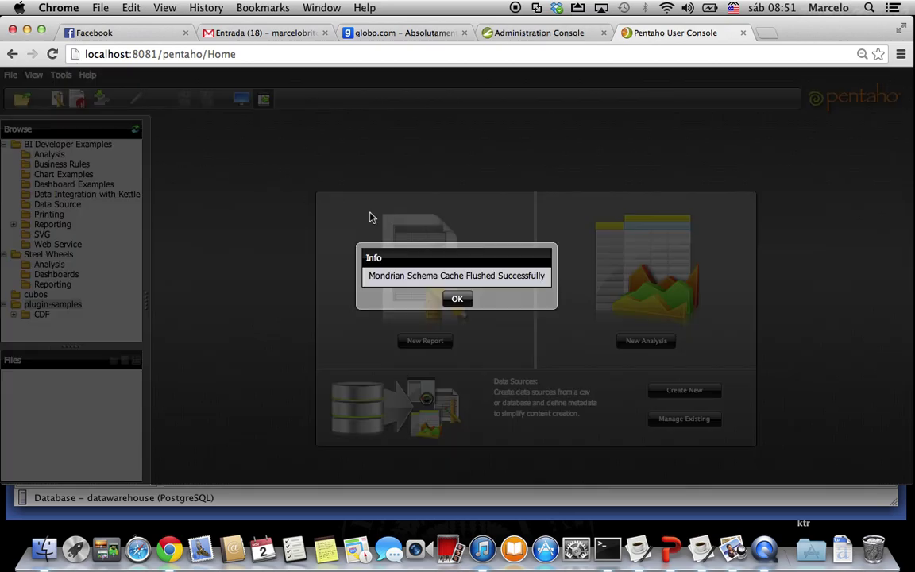
left_click(458, 300)
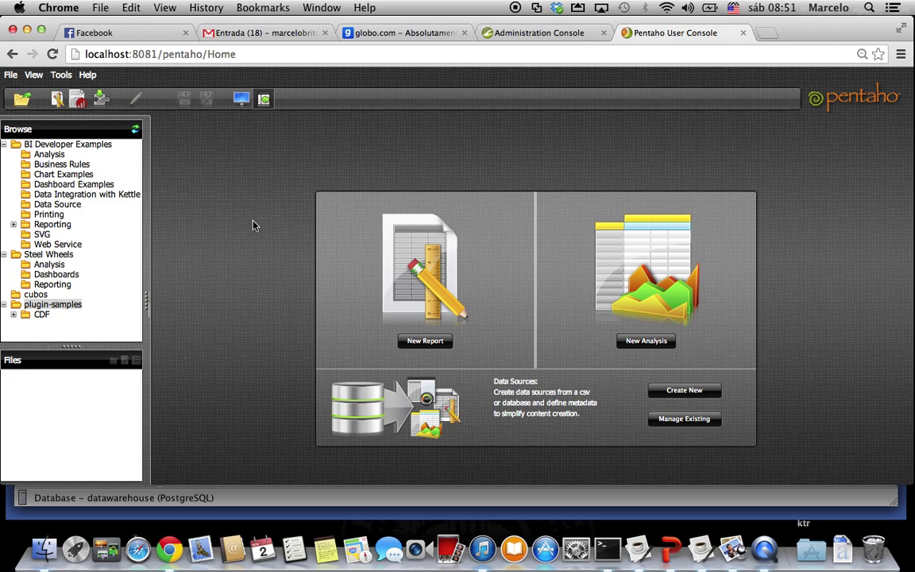
Start a new analysis view and try the New Schema3 schema before setting the schema back to New Schema1.
left_click(660, 342)
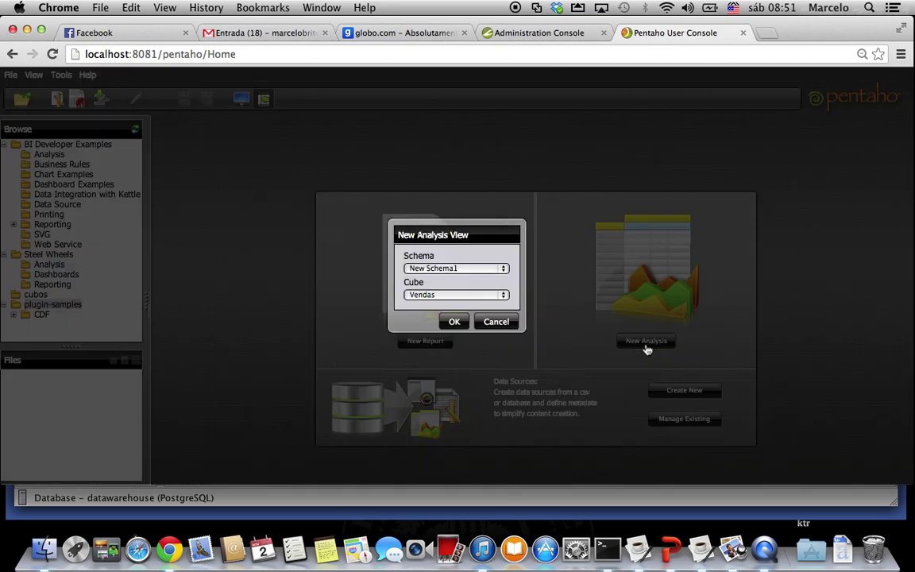
left_click(502, 269)
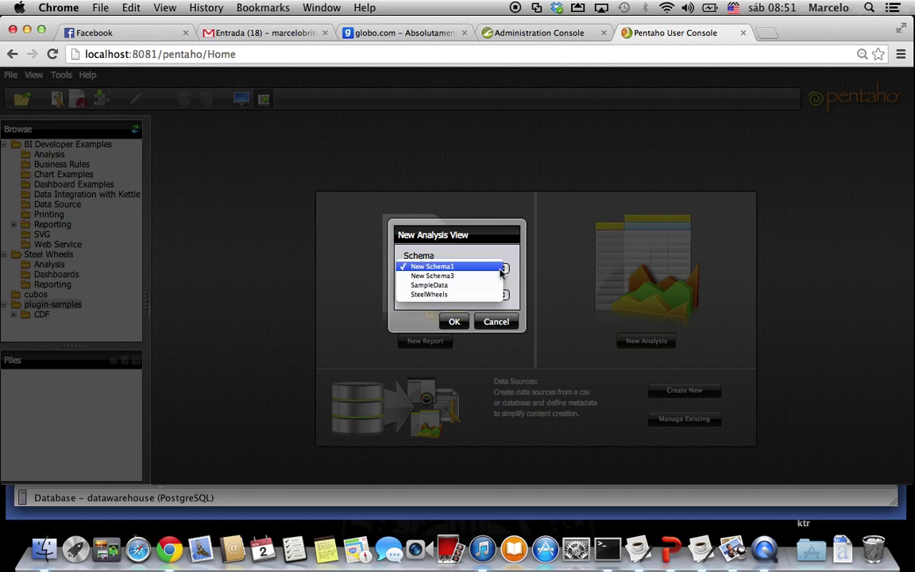
left_click(487, 276)
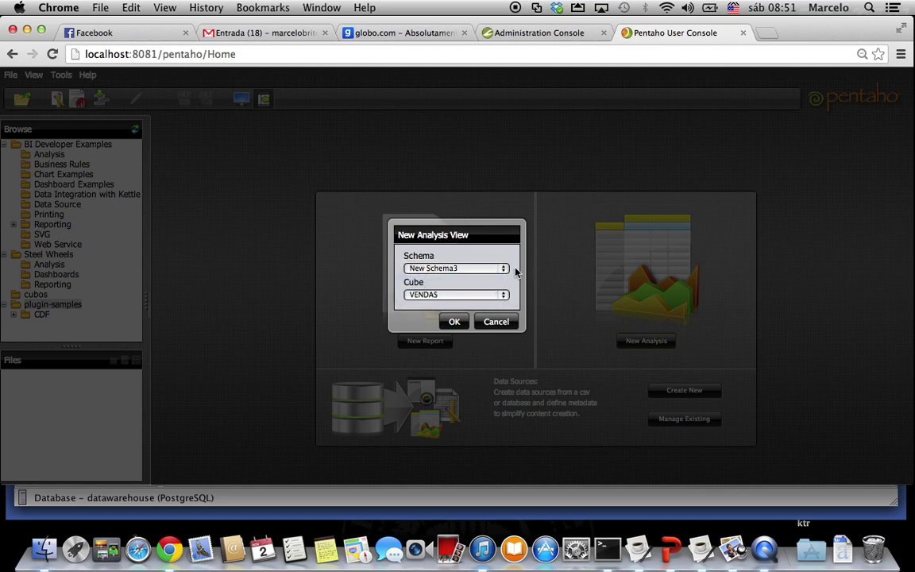
left_click(503, 270)
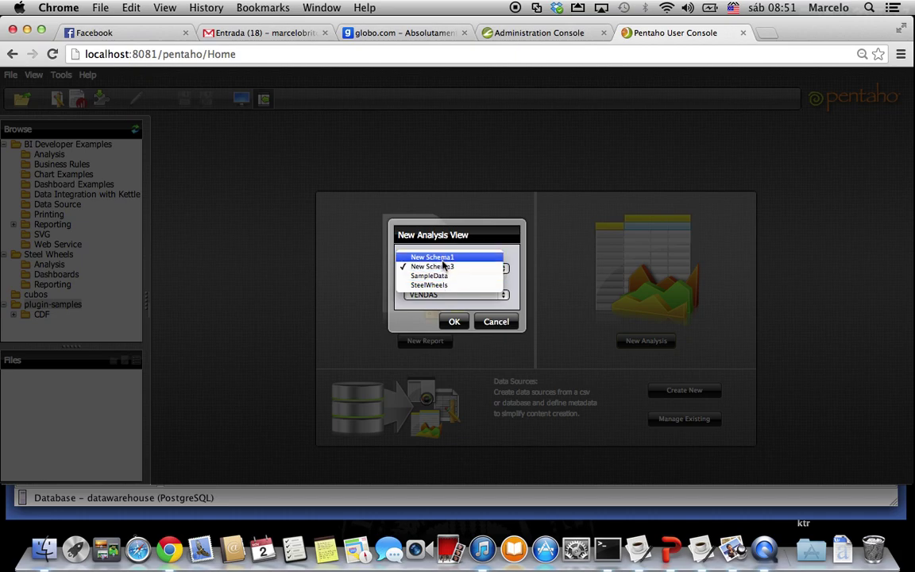
left_click(449, 271)
key("Up")
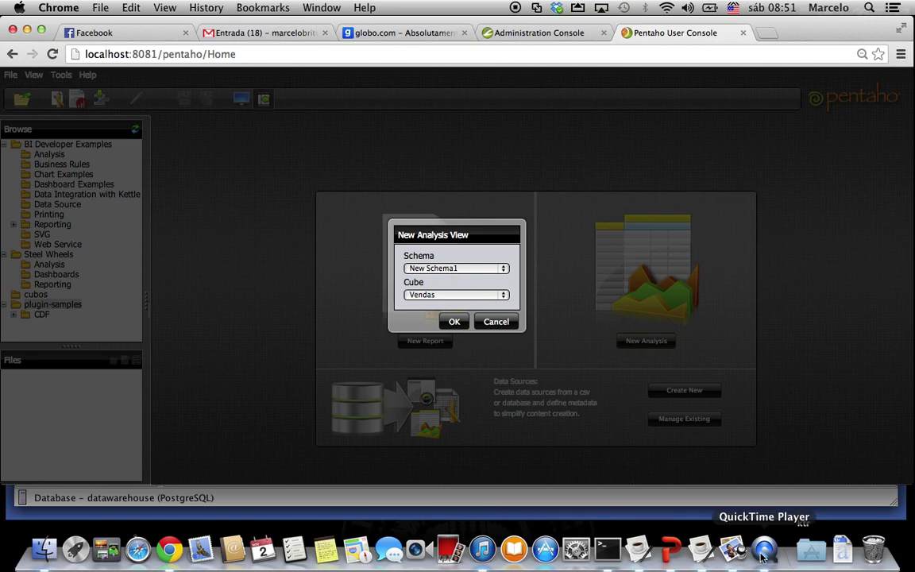
Switch to Schema Workbench to check the schema's name, and return to the analysis view dialog in Chrome.
left_click(700, 548)
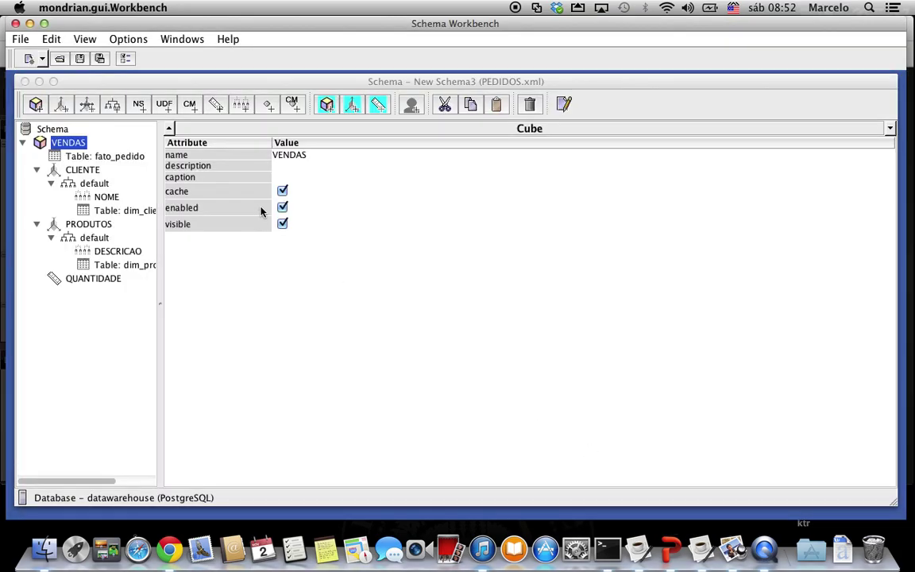
left_click(53, 128)
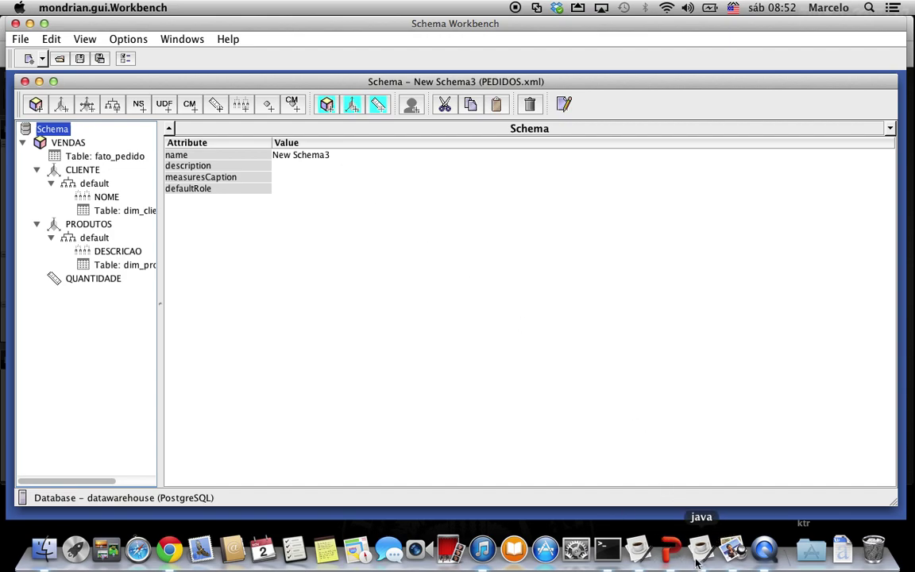
left_click(169, 549)
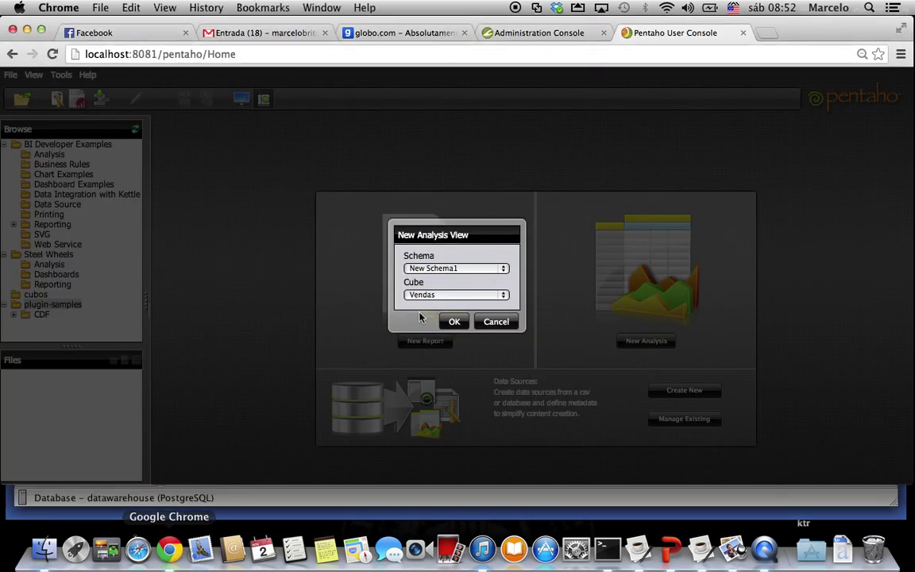
Create the analysis view from the New Schema1 schema and the Vendas cube.
left_click(503, 268)
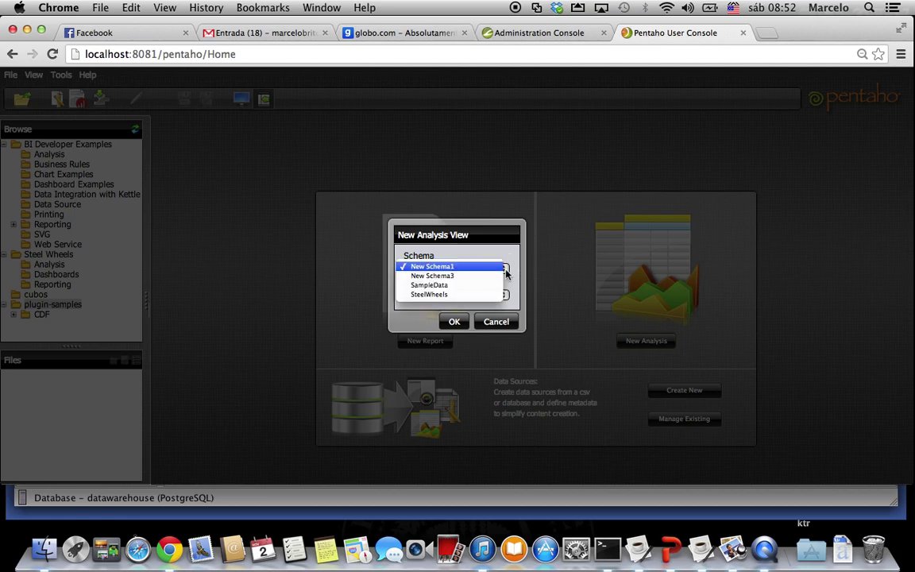
left_click(443, 275)
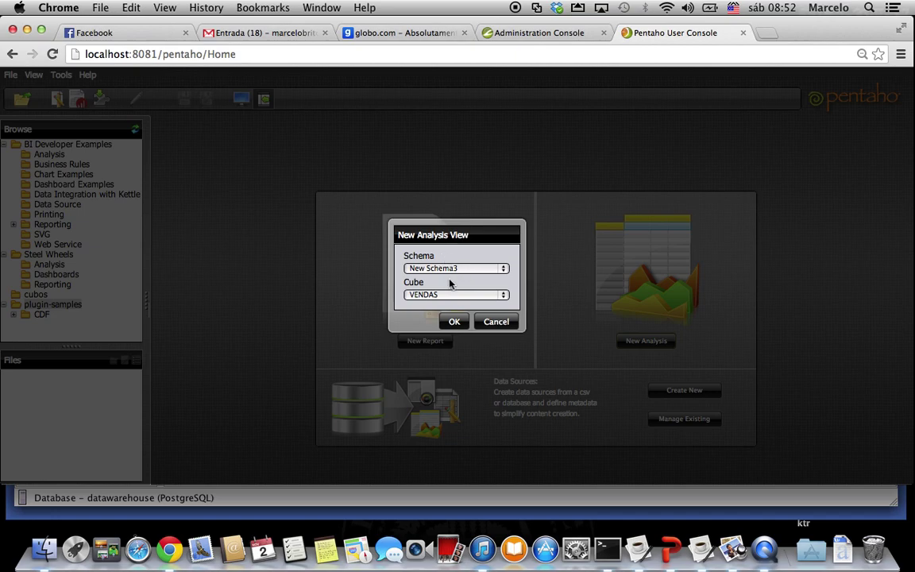
left_click(486, 270)
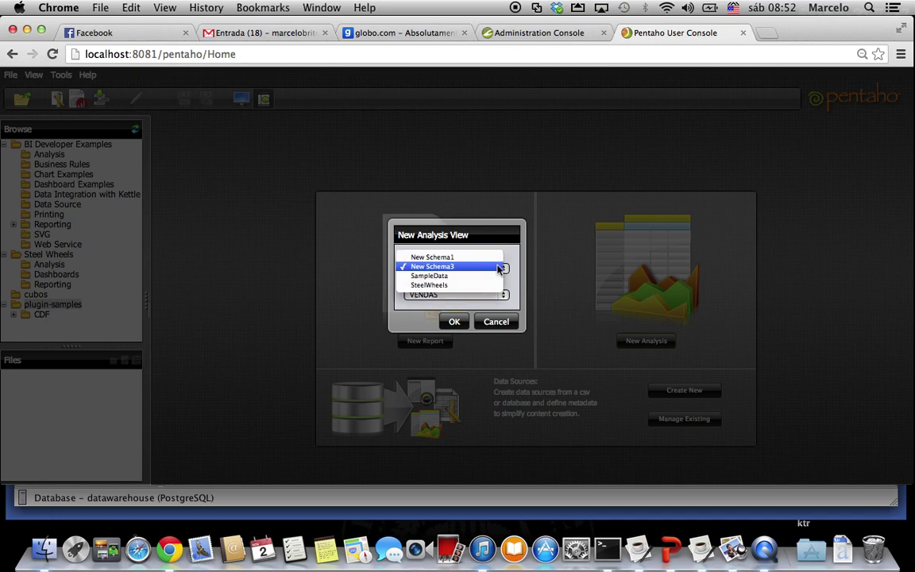
left_click(433, 257)
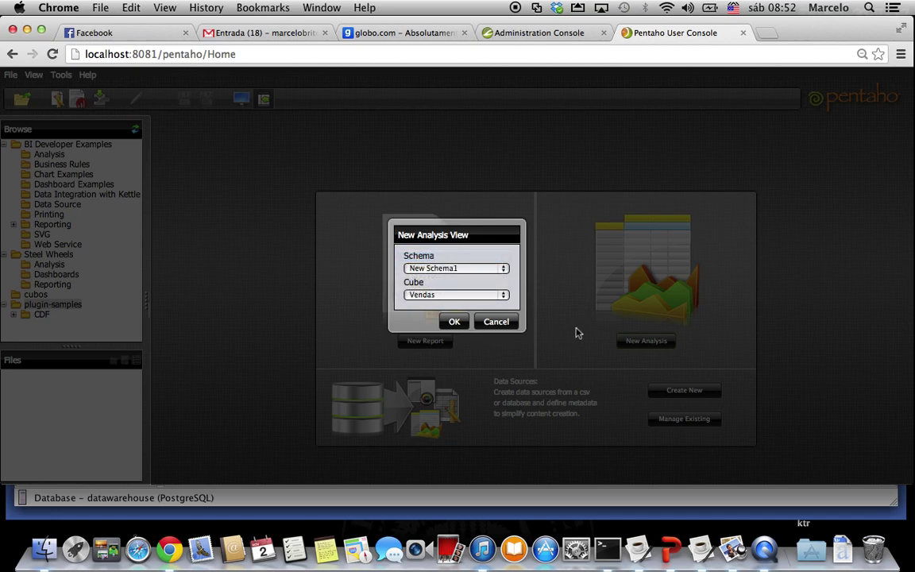
left_click(458, 323)
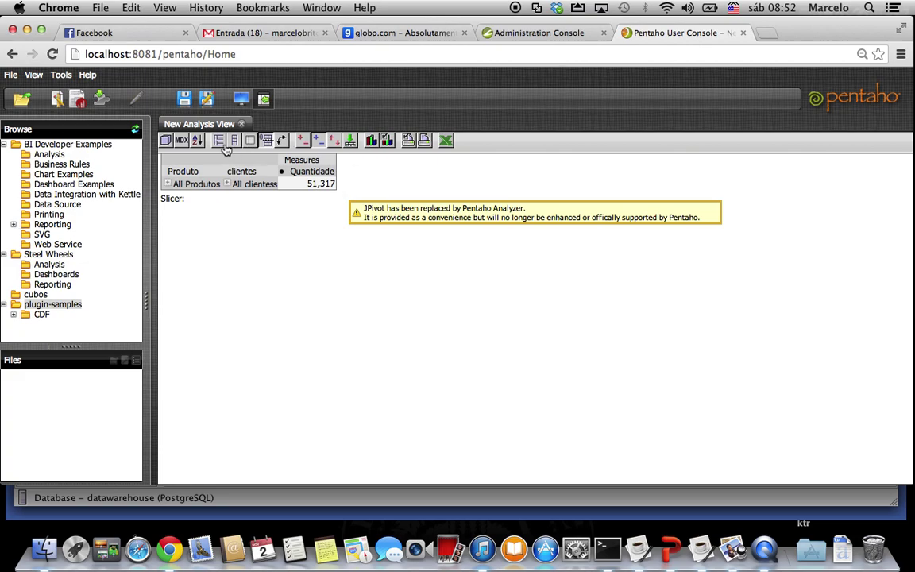
Move the Produto dimension from the rows to the filter in the analysis view.
left_click(165, 140)
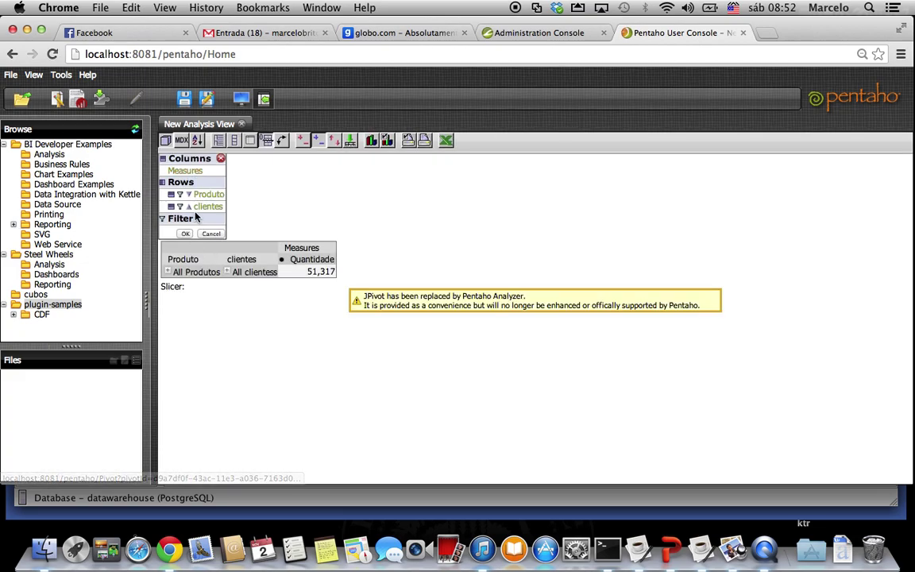
left_click(180, 194)
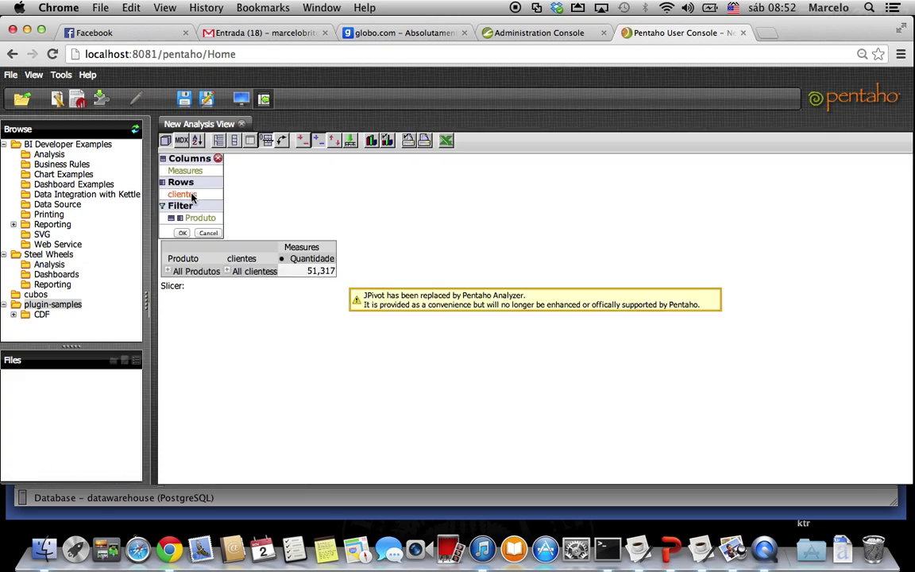
left_click(183, 233)
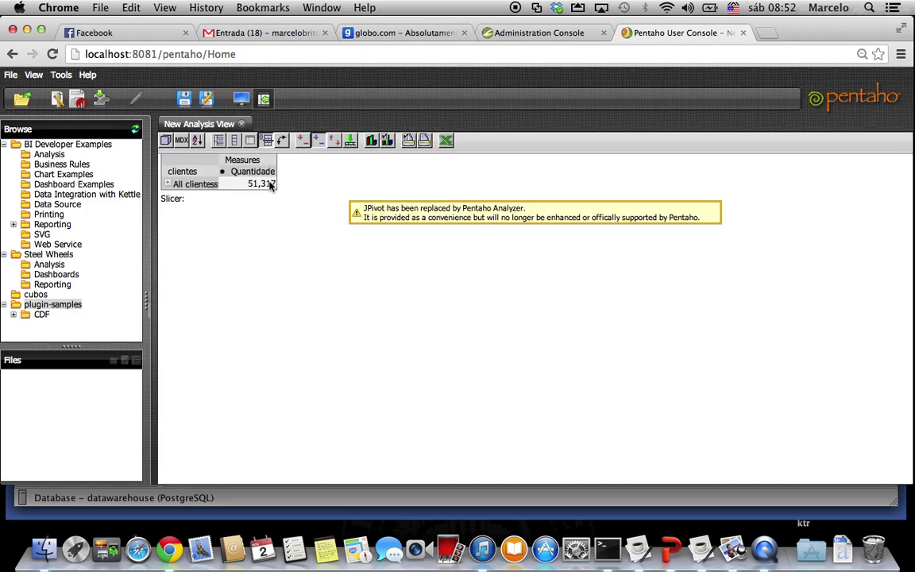
Set the sort mode of the analysis view to Top Count.
left_click(198, 141)
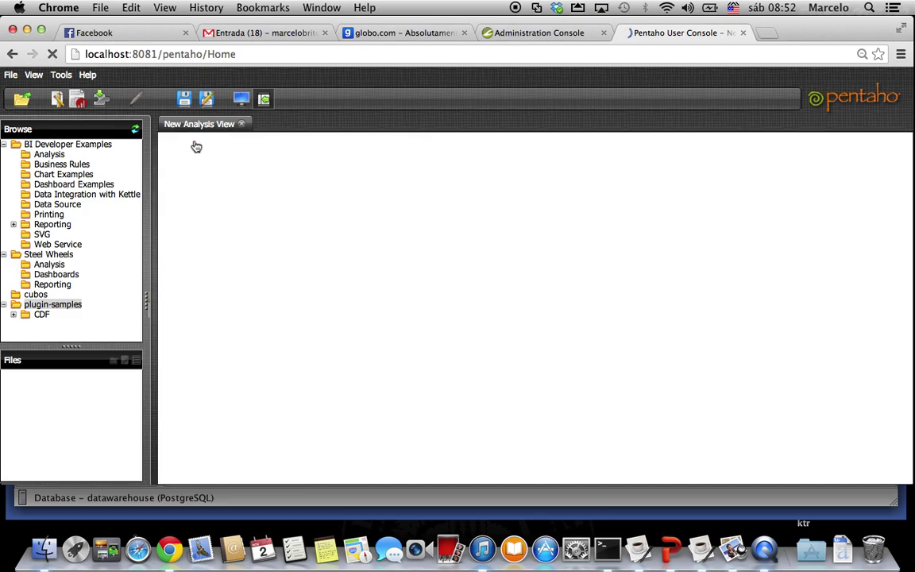
left_click(318, 173)
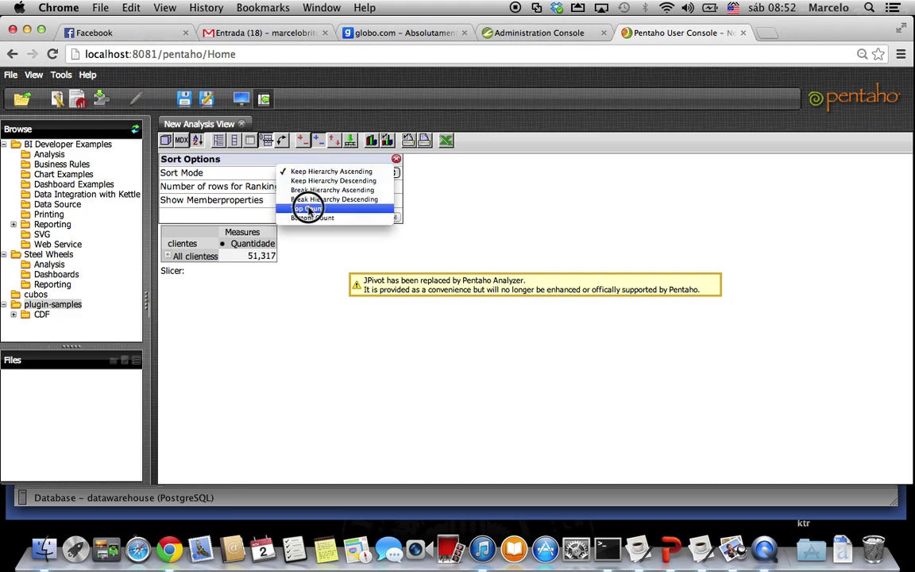
left_click(307, 205)
left_click(360, 217)
Expand the All clientess row and close the analysis view.
left_click(168, 190)
left_click(316, 171)
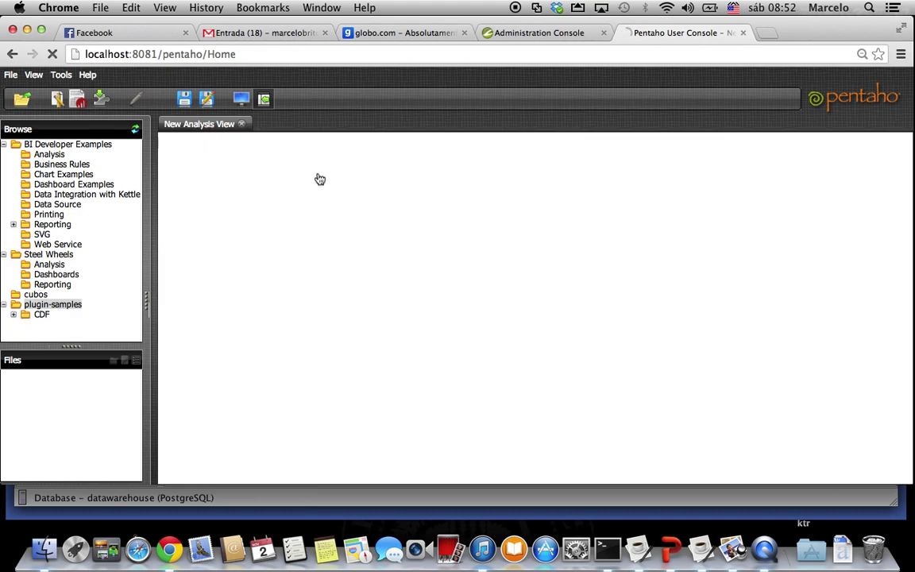
left_click(242, 124)
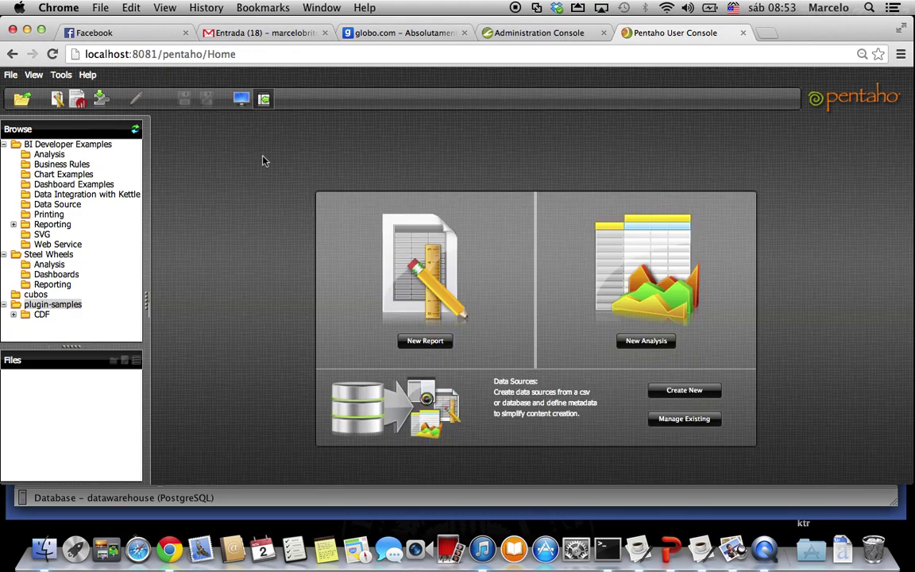
Switch to Preview, review the aula09 document up to its first page, and put its window away.
left_click(676, 501)
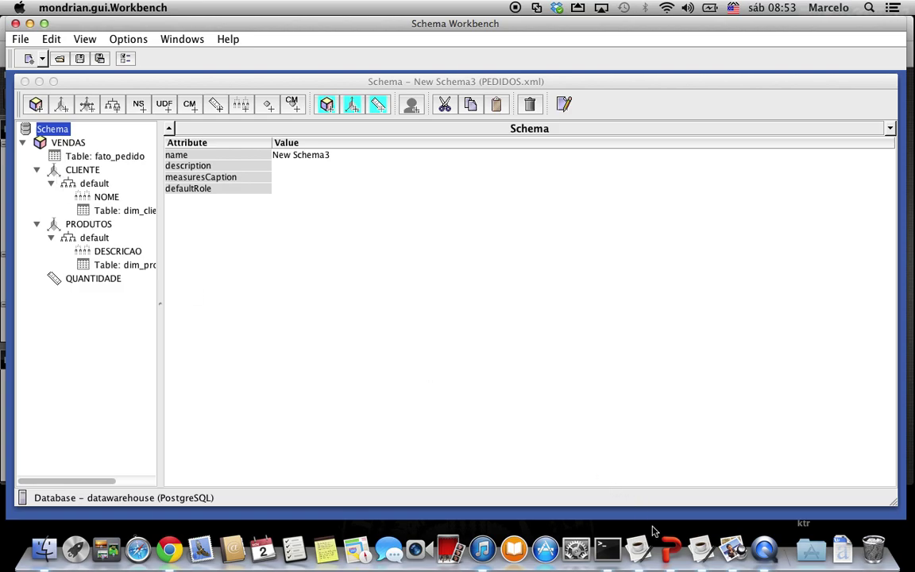
left_click(732, 549)
scroll(495, 330, "down", 2)
scroll(495, 329, "up", 15)
scroll(495, 330, "up", 10)
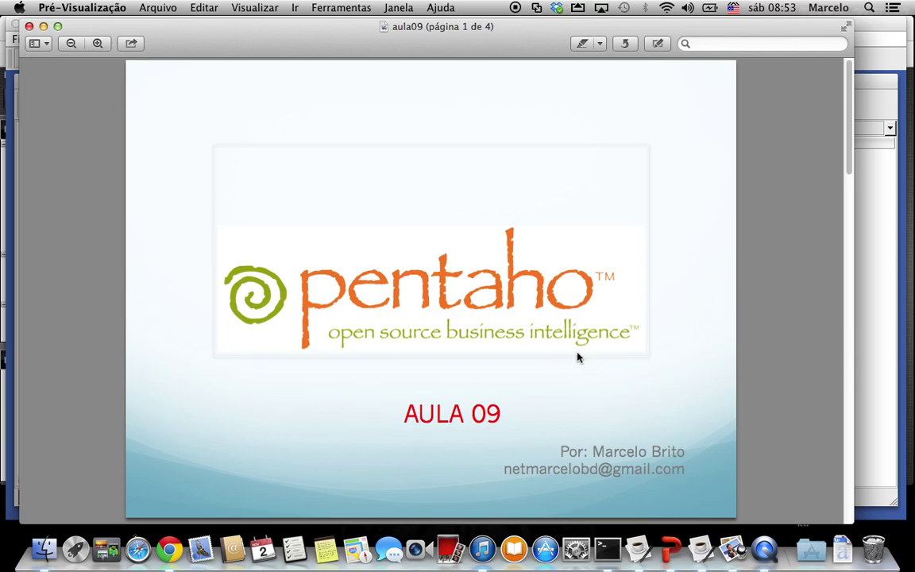
left_click(43, 26)
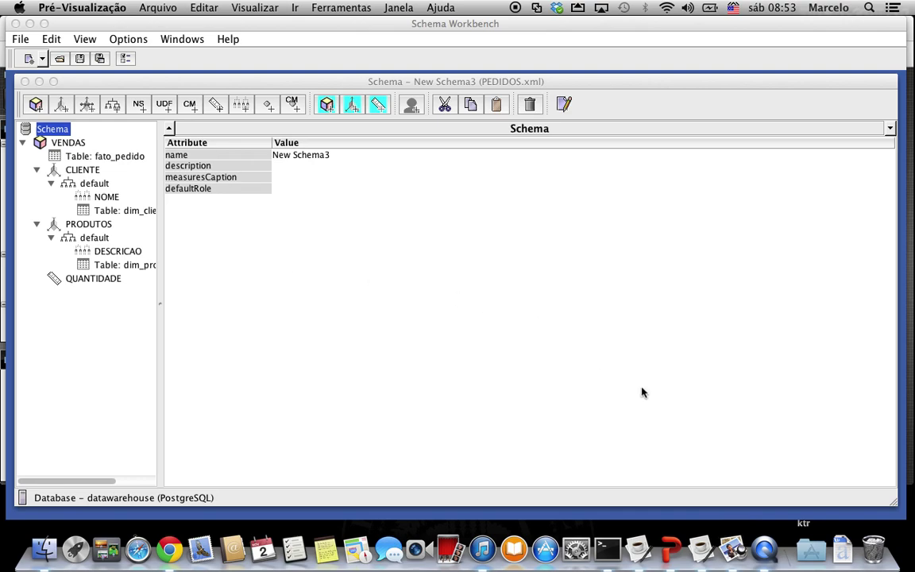
right_click(764, 554)
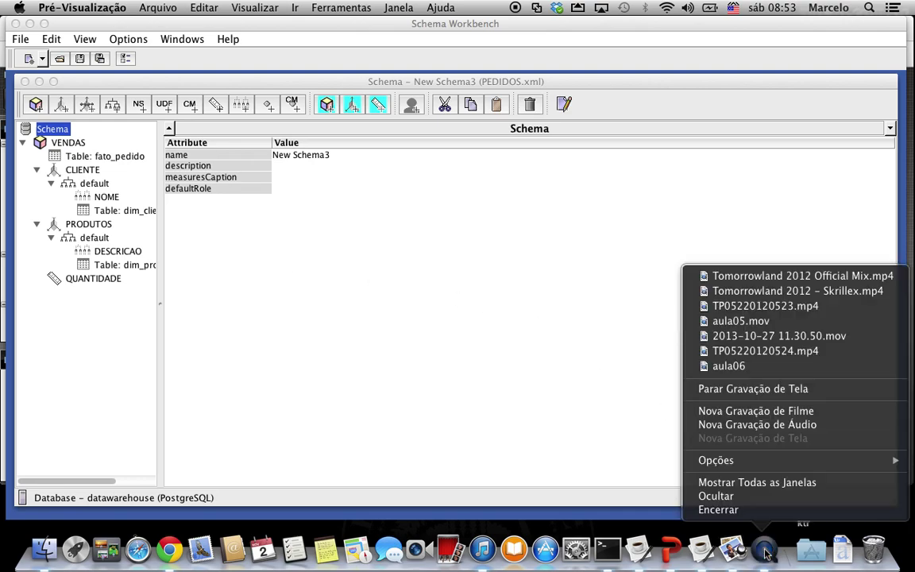